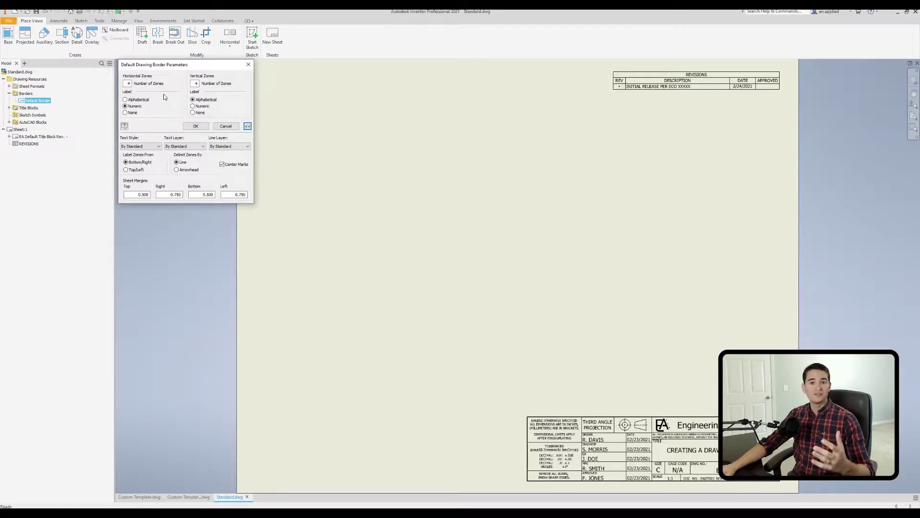
- Insert the default border on the sheet with 4 numeric horizontal zones and 4 alphabetical vertical zones
click(187, 124)
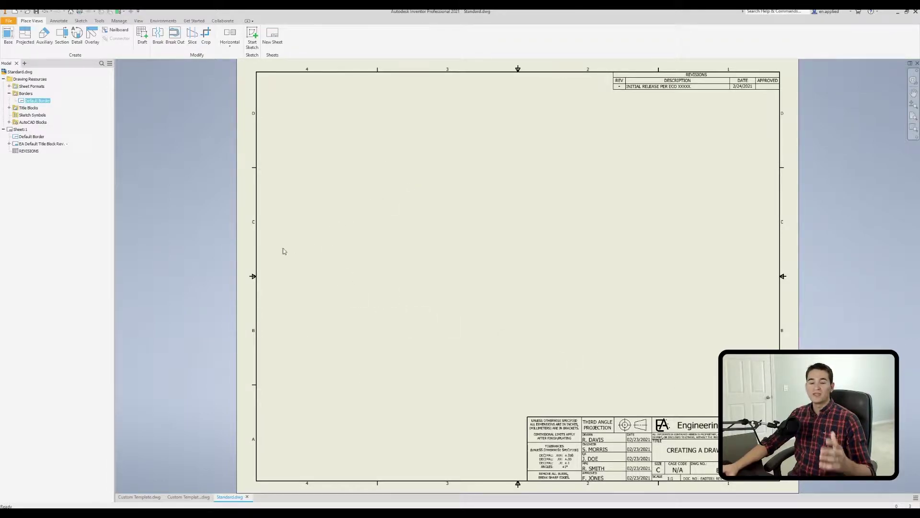
click(182, 497)
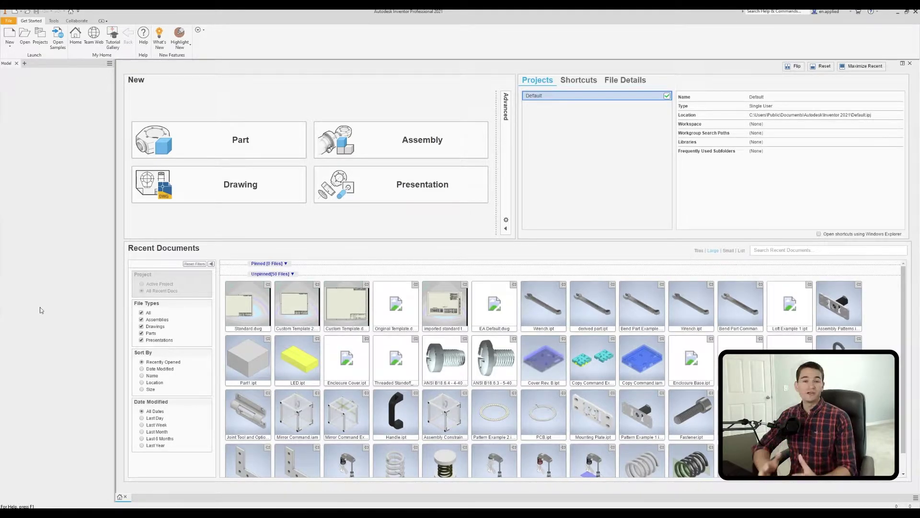
- Switch to File Explorer and copy Standard.dwg from the en-US folder of the Inventor 2021 templates
mouse_move(255, 516)
click(174, 487)
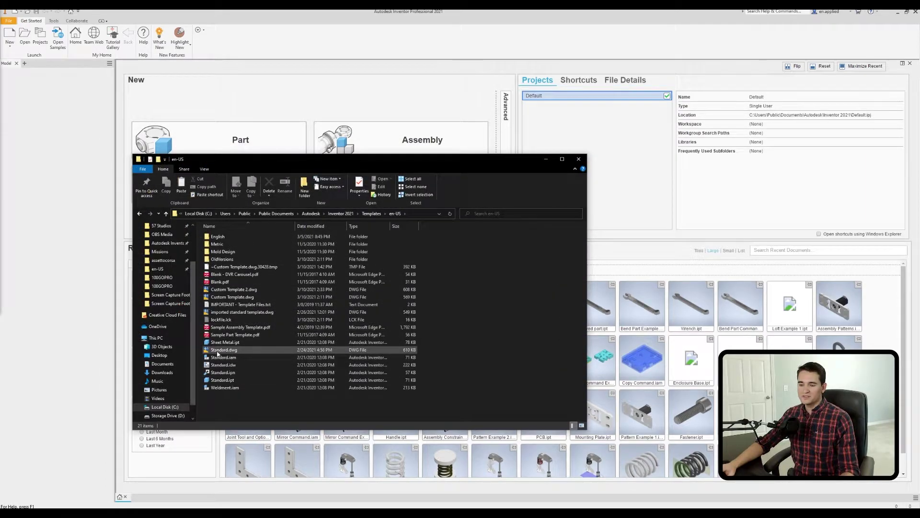
click(258, 352)
right_click(258, 354)
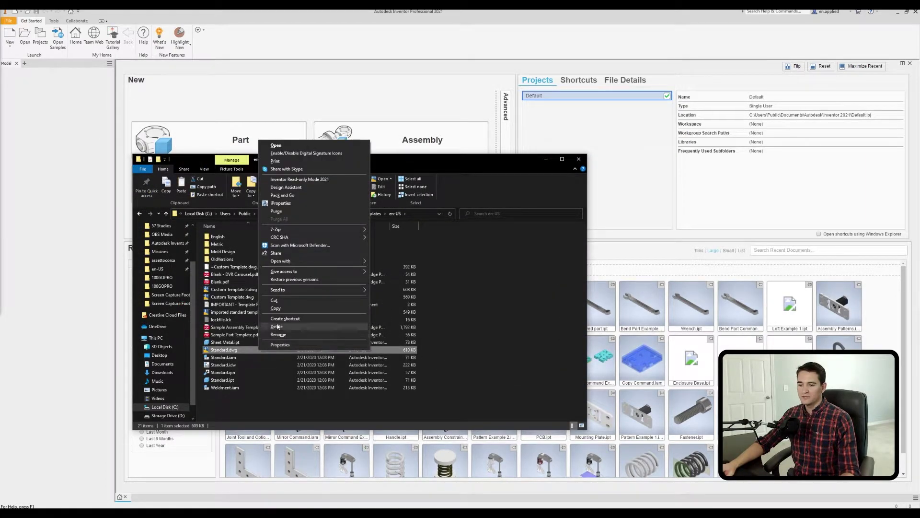
click(288, 310)
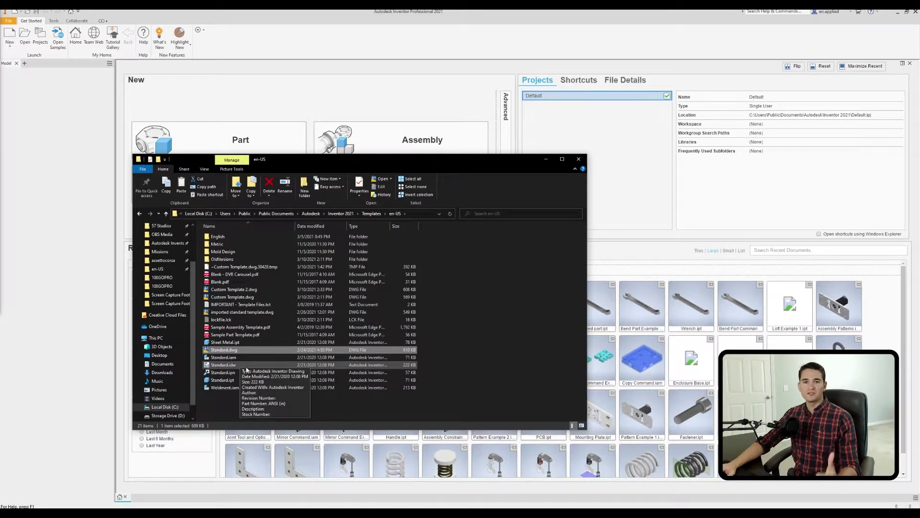
right_click(246, 352)
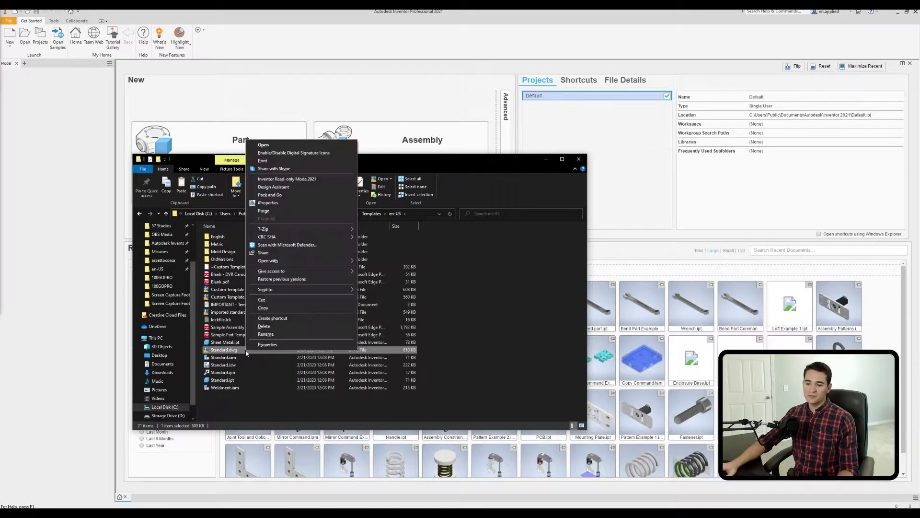
click(263, 308)
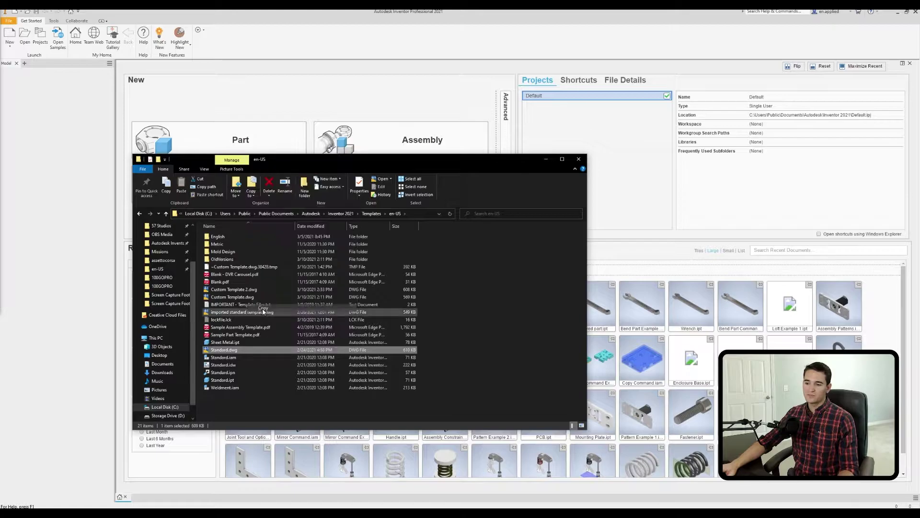
- Examine the History folder inside Templates for the original Standard.dwg and return to the en-US folder
click(372, 213)
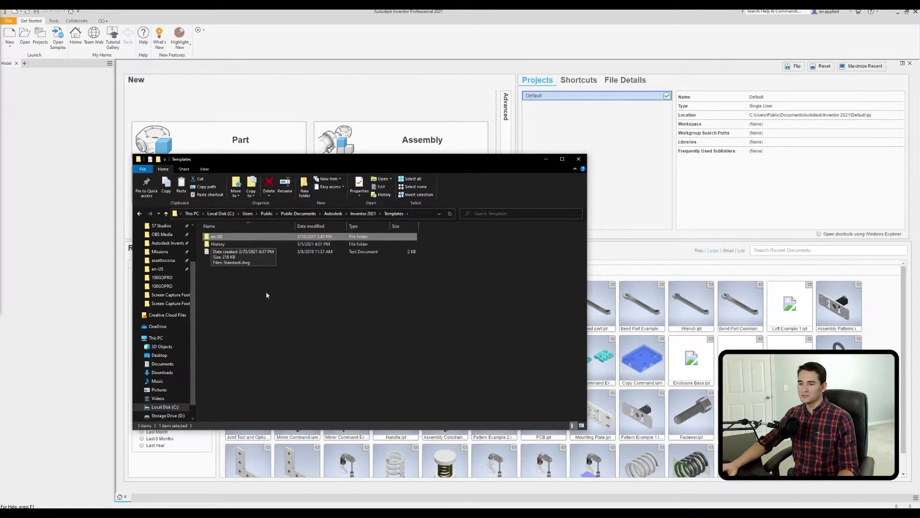
click(235, 291)
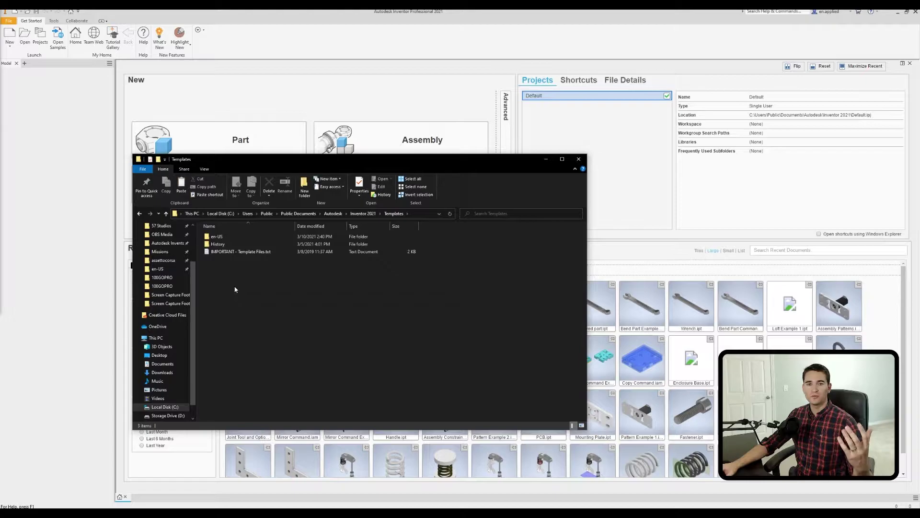
double_click(240, 244)
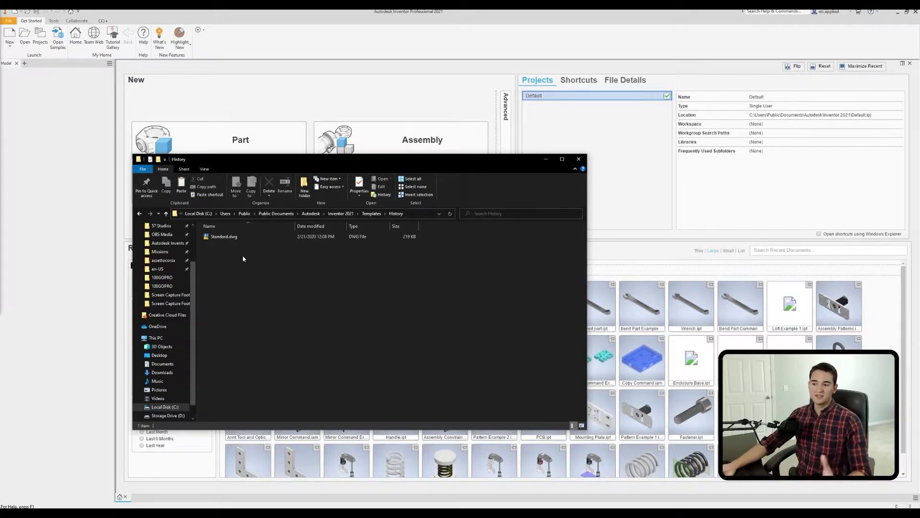
click(371, 213)
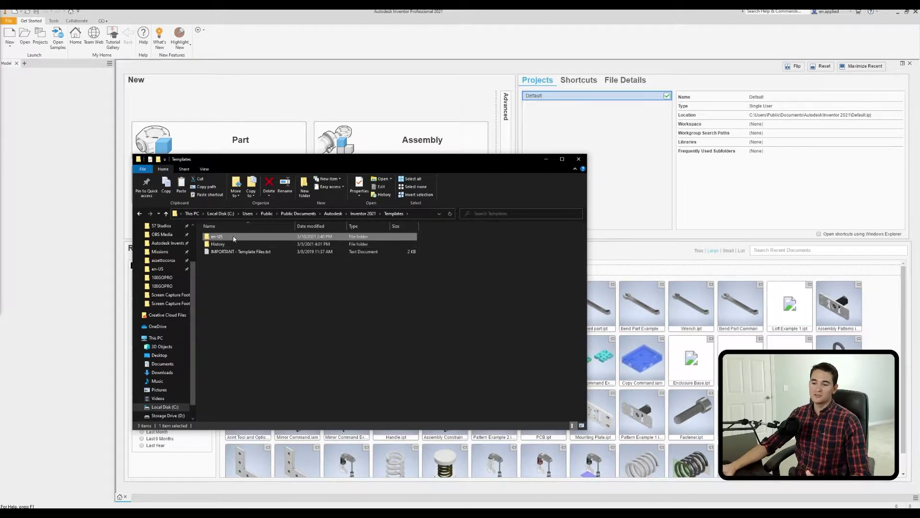
double_click(217, 237)
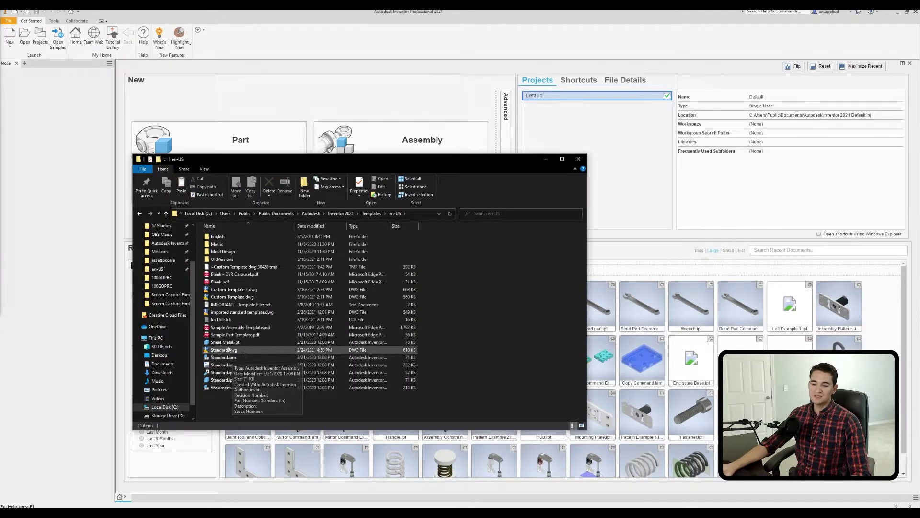
- Move the File Explorer window aside, check the History folder again, and switch back to Inventor
drag(425, 168, 744, 136)
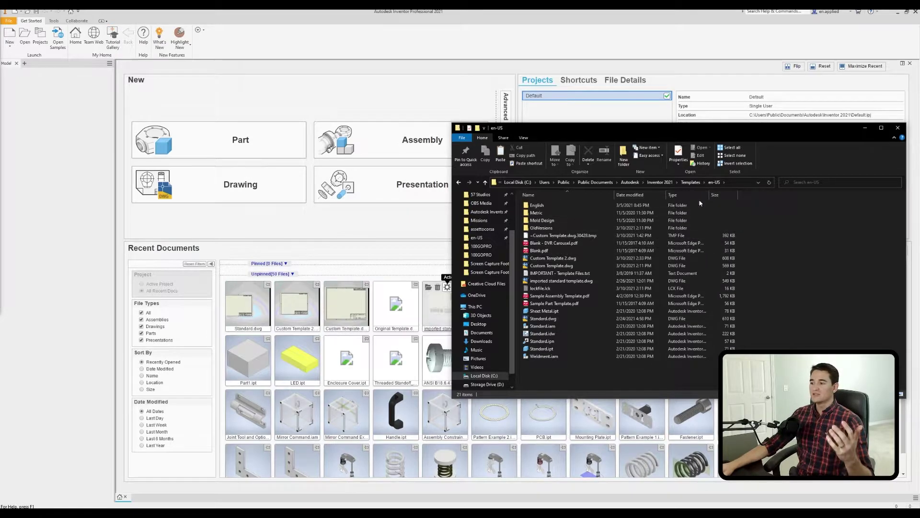
click(692, 182)
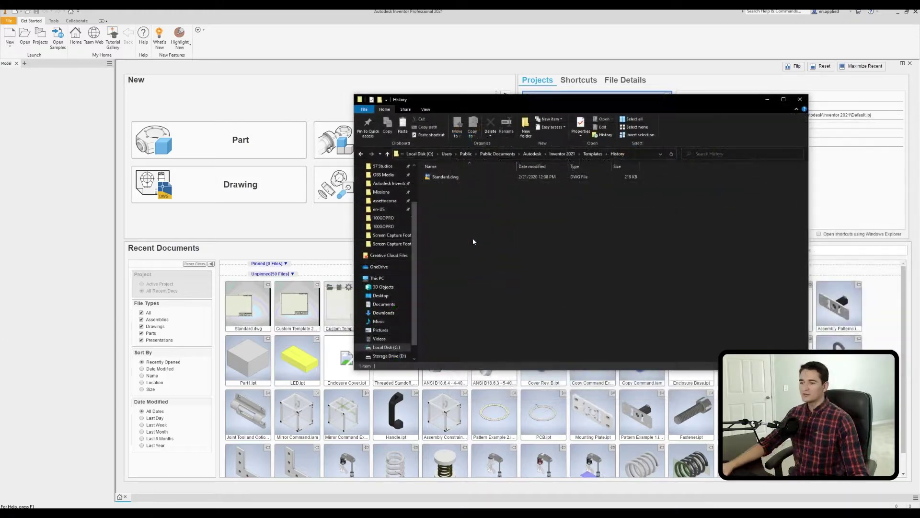
click(593, 153)
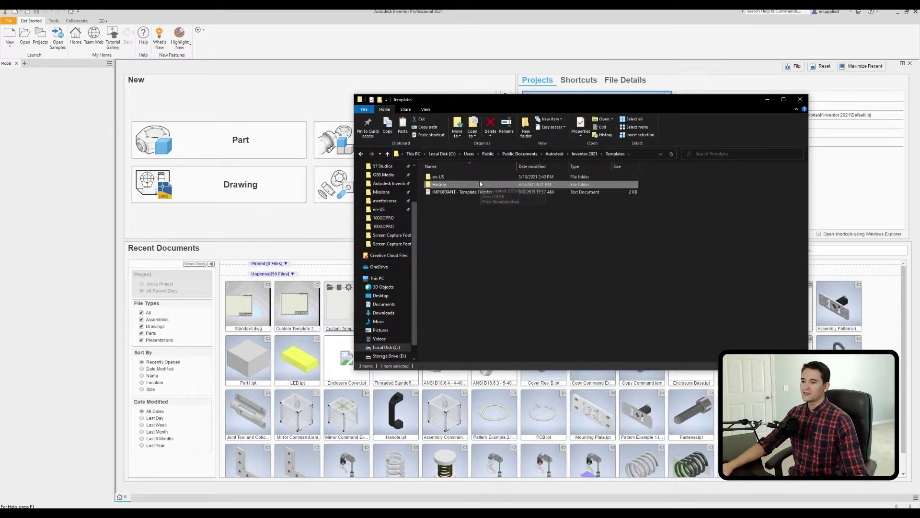
double_click(480, 179)
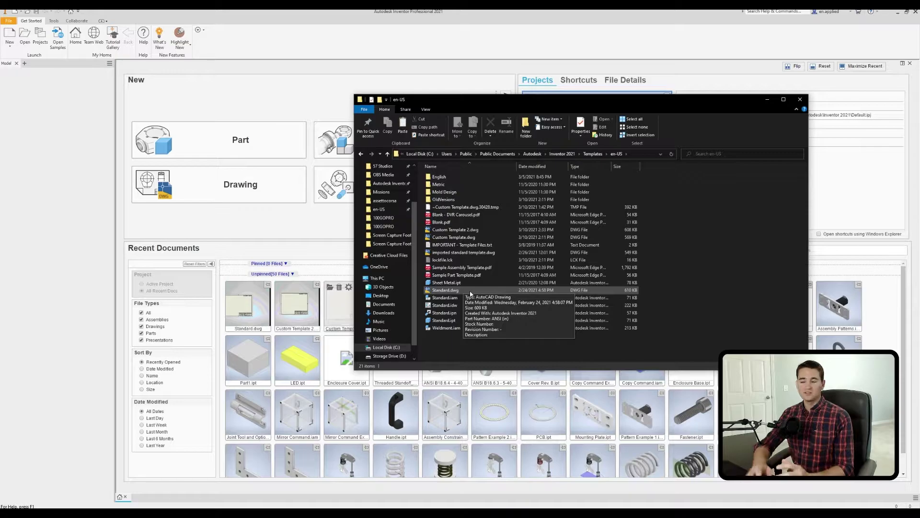
click(76, 82)
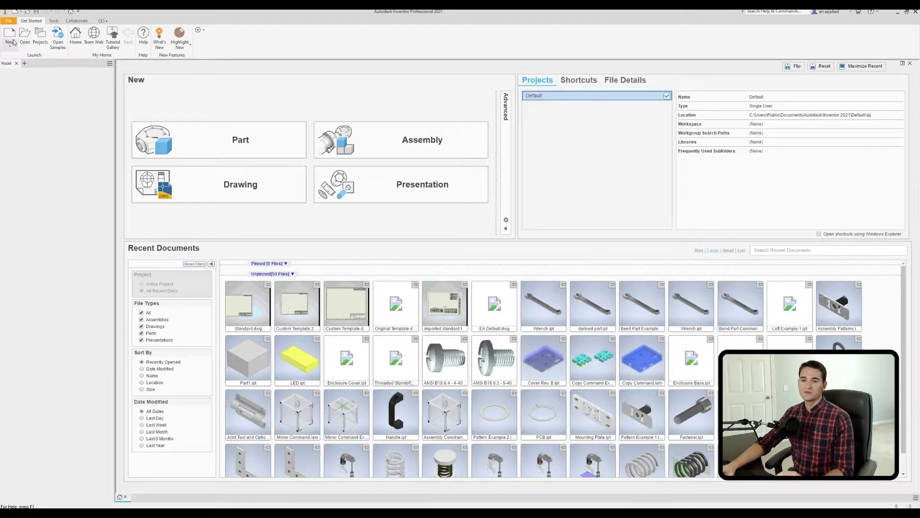
click(24, 34)
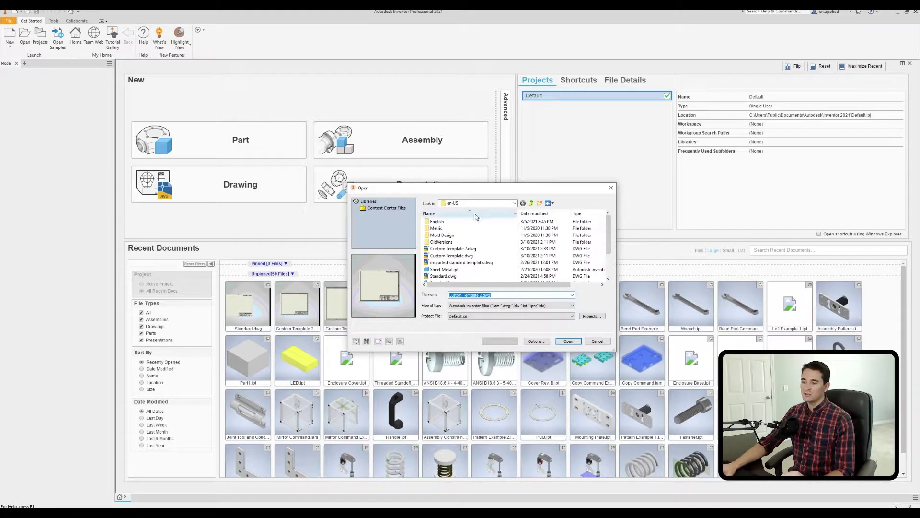
scroll(482, 254, down, 1)
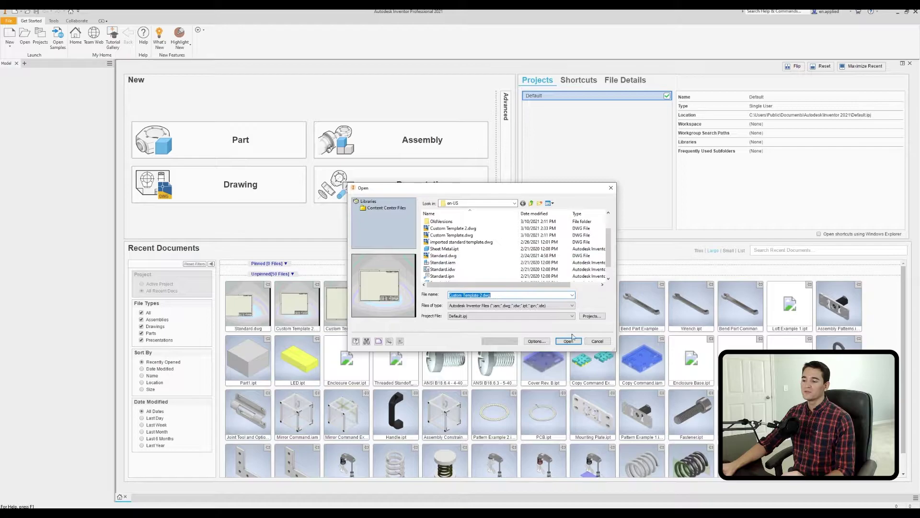
click(597, 341)
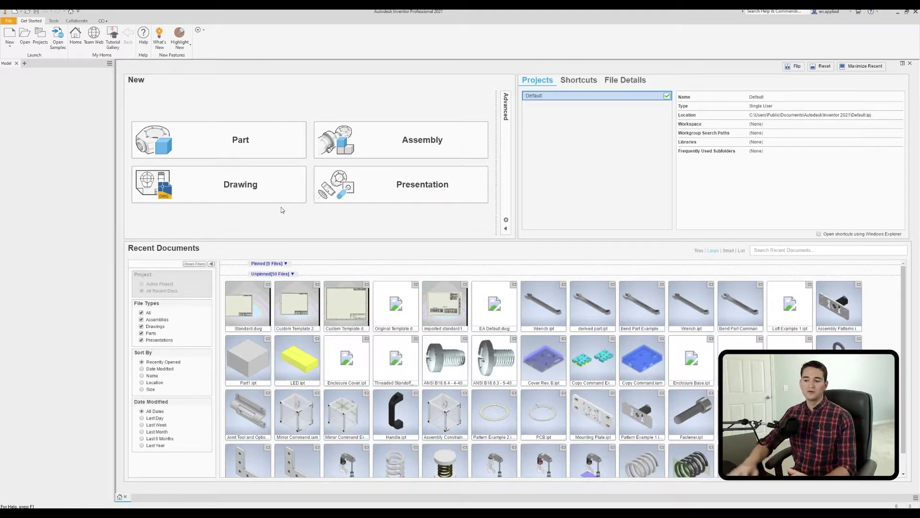
- Open the Standard.dwg template file from the en-US folder and show its whole sheet
click(25, 38)
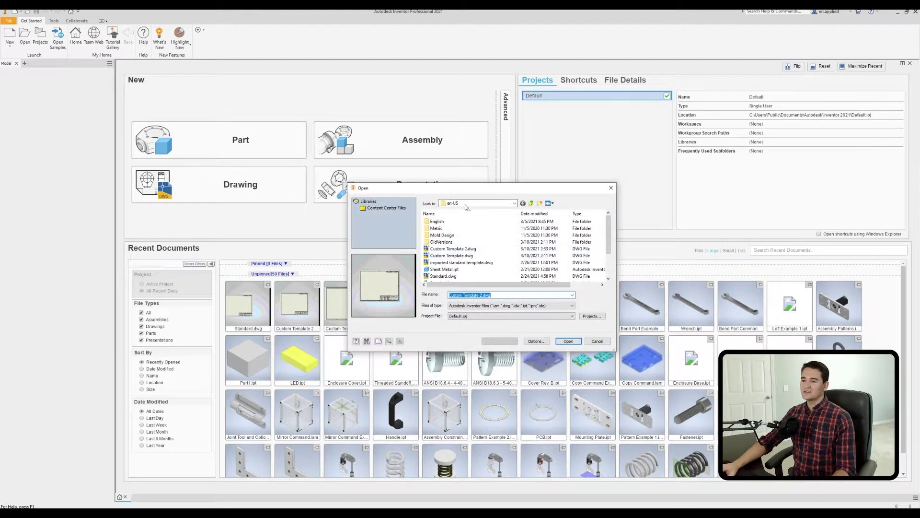
scroll(453, 259, down, 3)
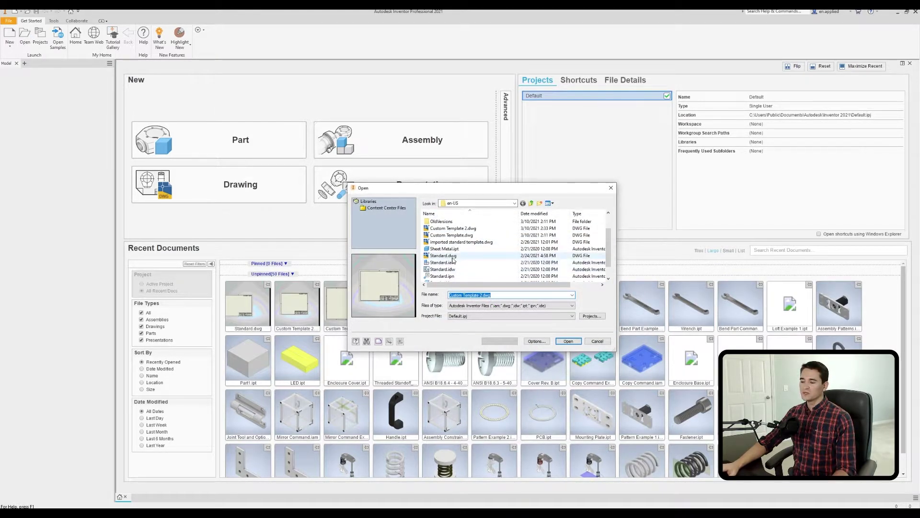
click(452, 256)
click(568, 342)
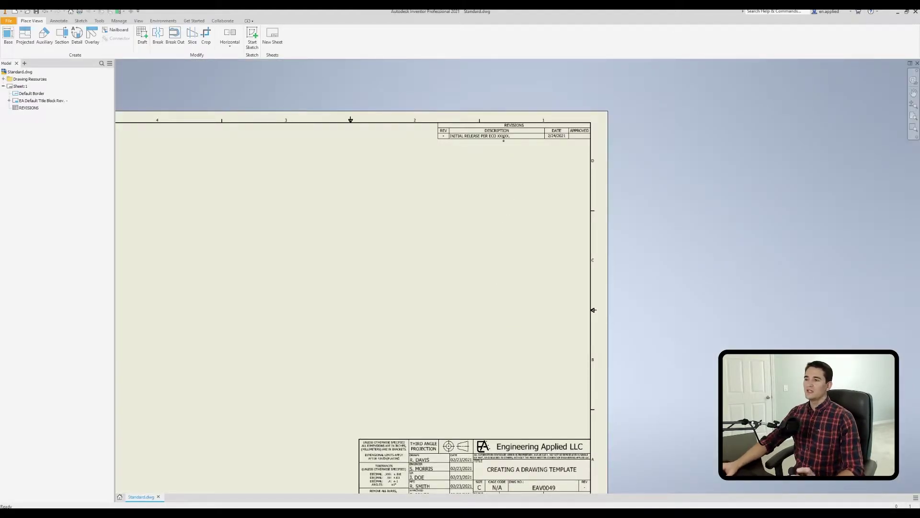
key(Home)
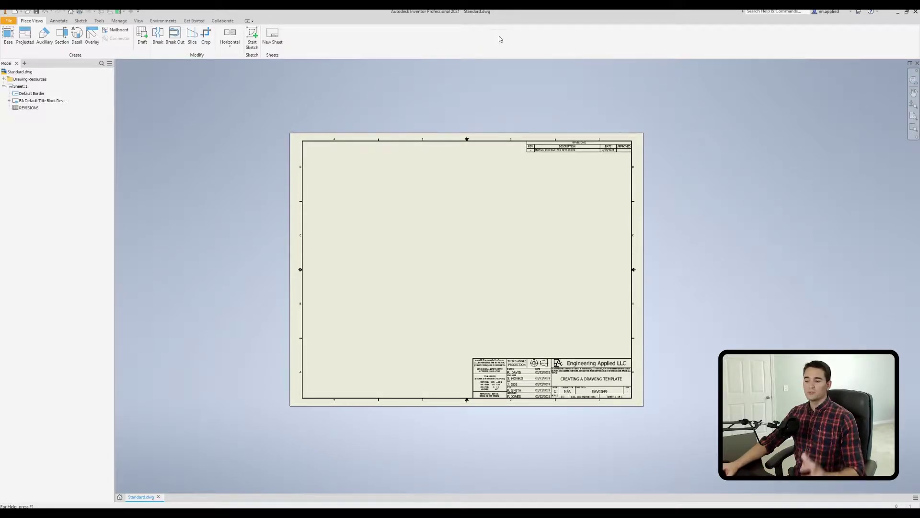
- Show the advanced template list on the home page and close the Standard.dwg file
click(120, 494)
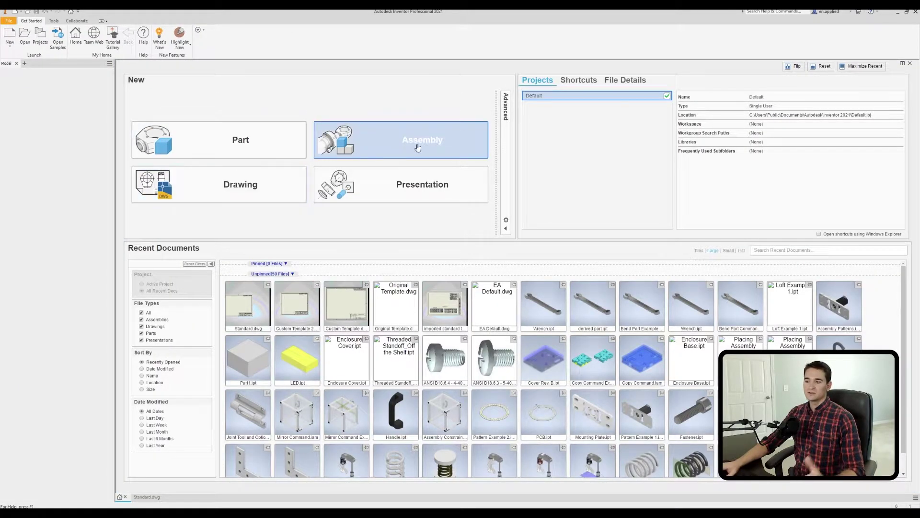
click(505, 106)
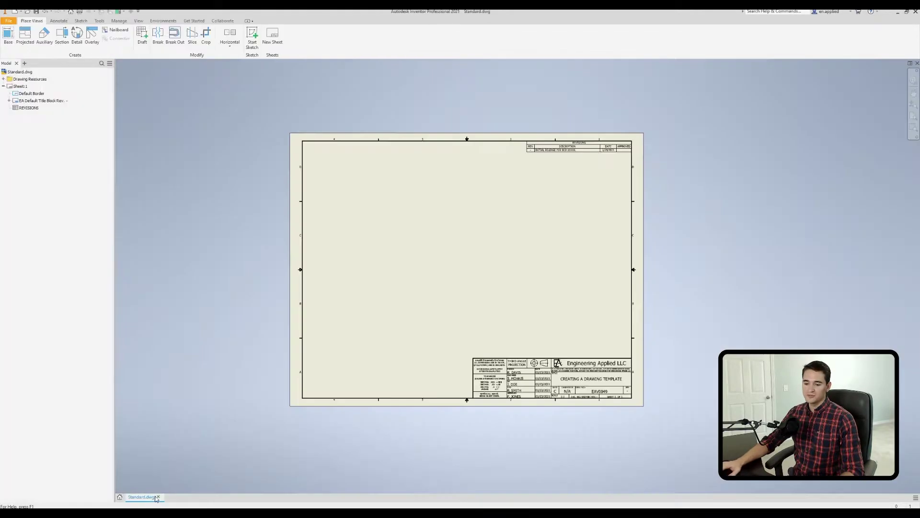
click(158, 497)
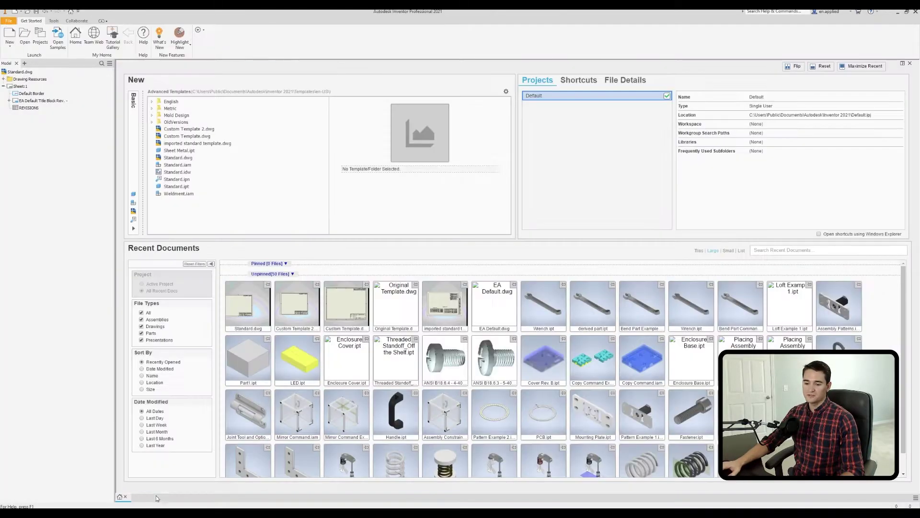
- Create a new drawing from the Standard.dwg template and close it without saving
click(185, 159)
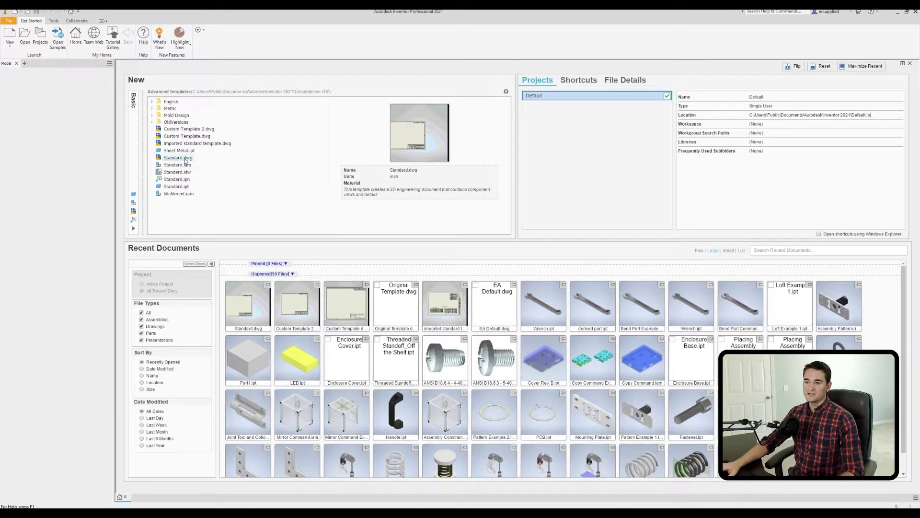
double_click(185, 159)
click(297, 267)
click(439, 289)
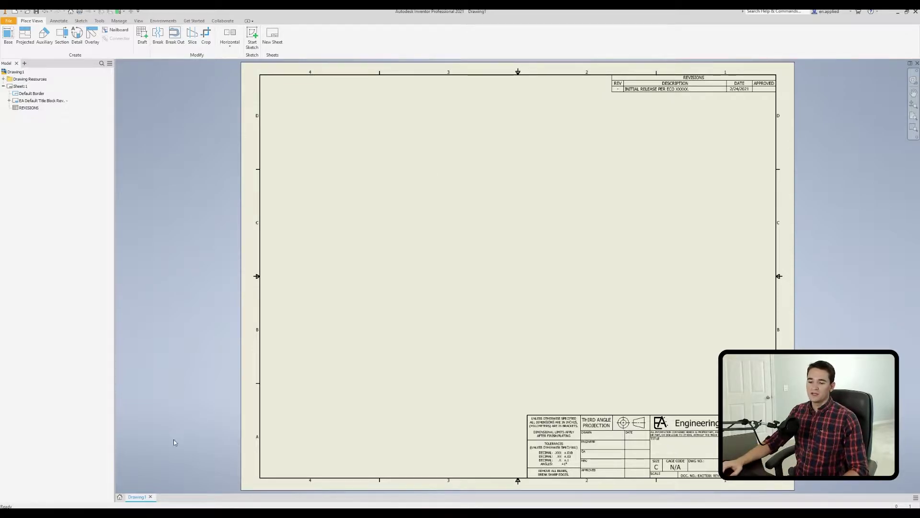
click(150, 497)
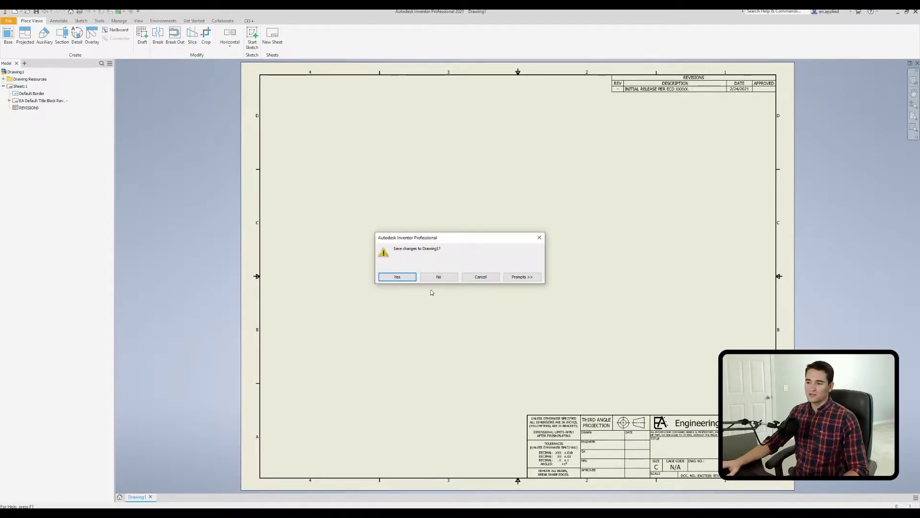
click(436, 277)
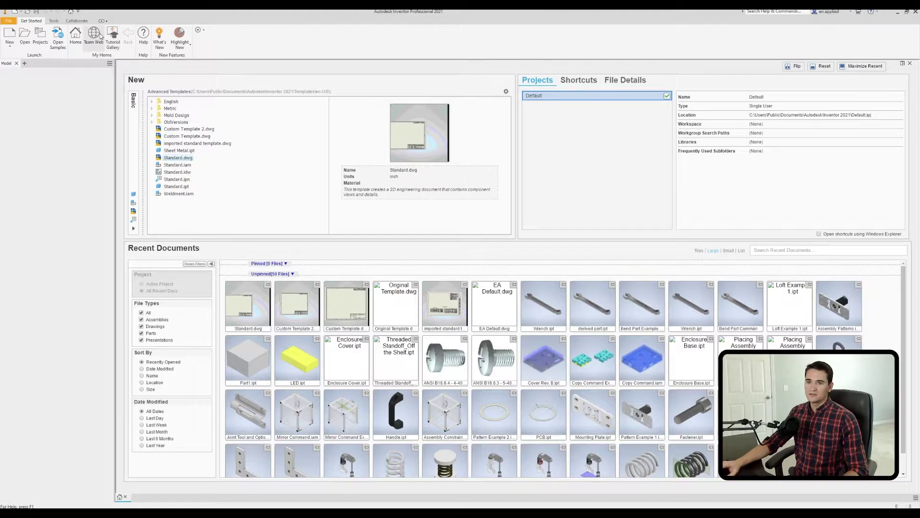
- Reopen the Standard.dwg template file itself, view its full sheet, and close it
click(31, 37)
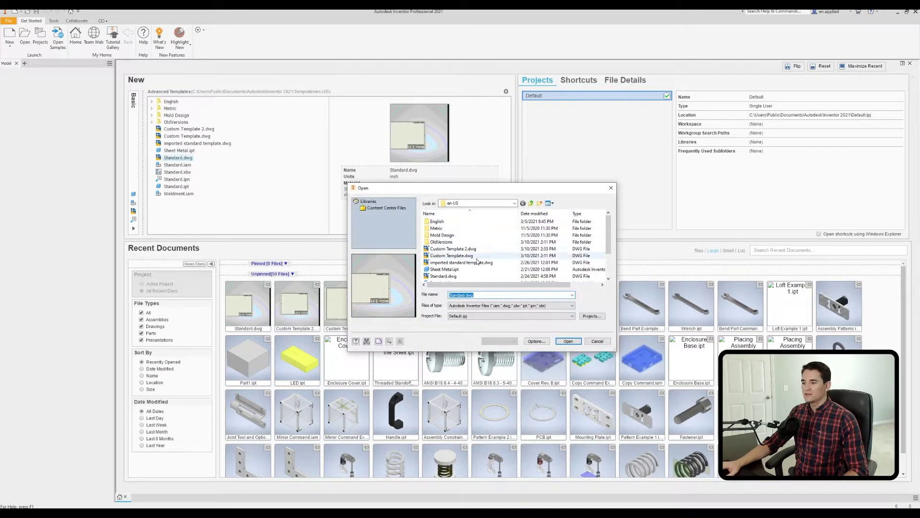
click(568, 341)
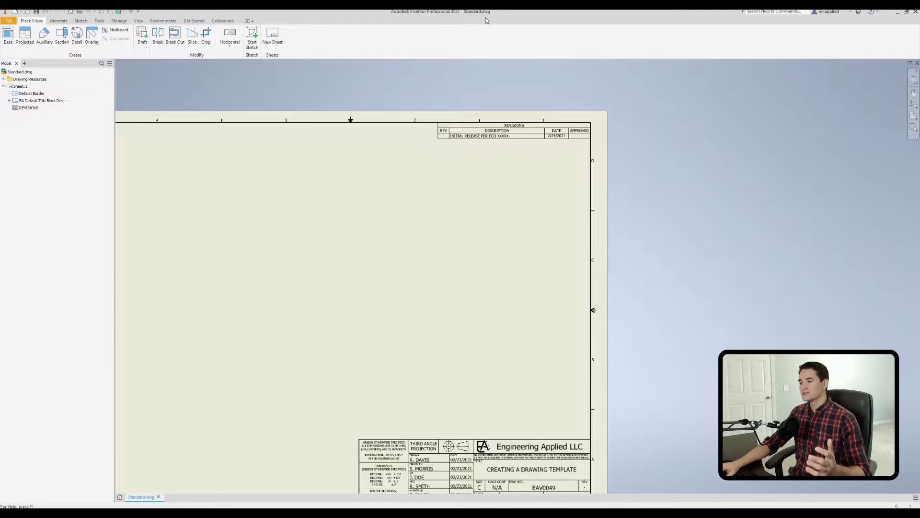
key(Home)
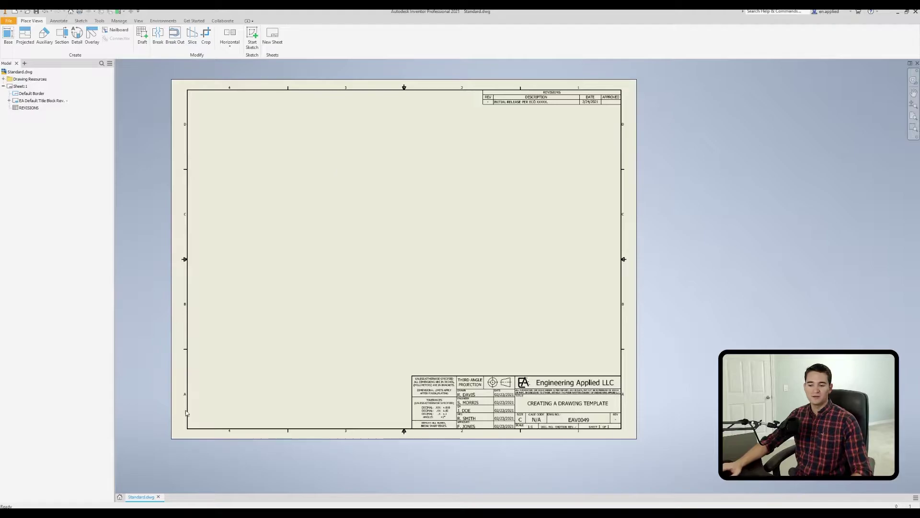
click(158, 496)
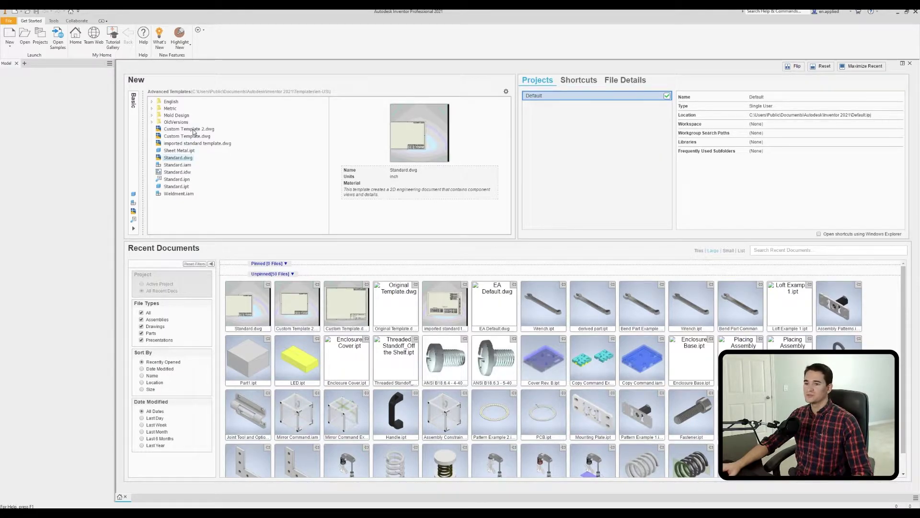
- Open the Custom Template.dwg file from the en-US folder and expand its Drawing Resources to show the borders
click(25, 35)
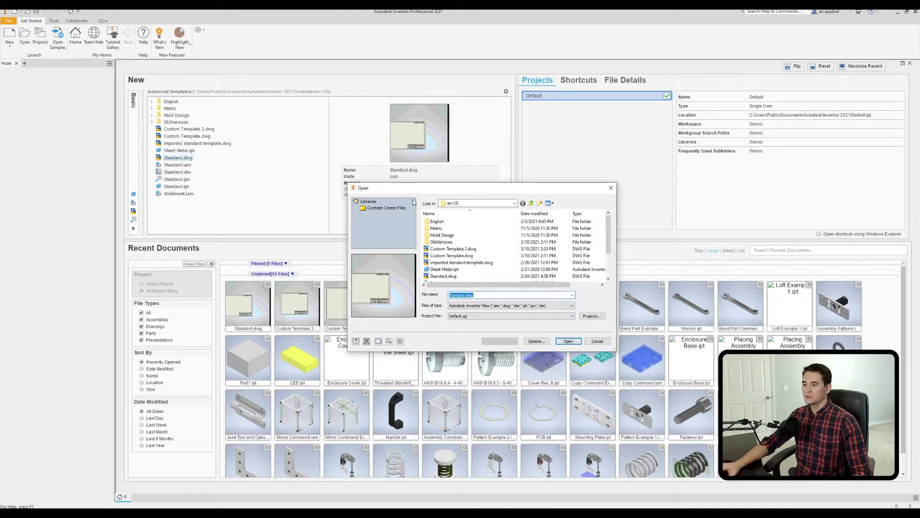
double_click(467, 256)
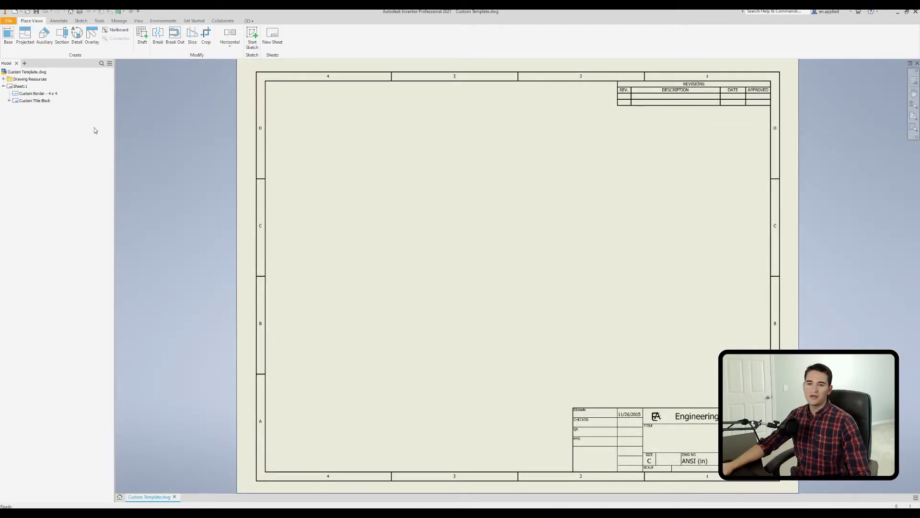
click(4, 78)
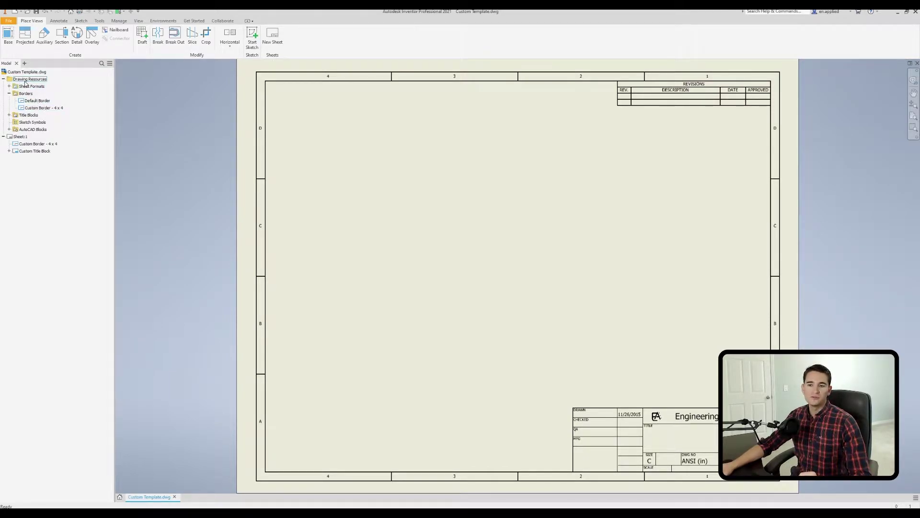
click(4, 79)
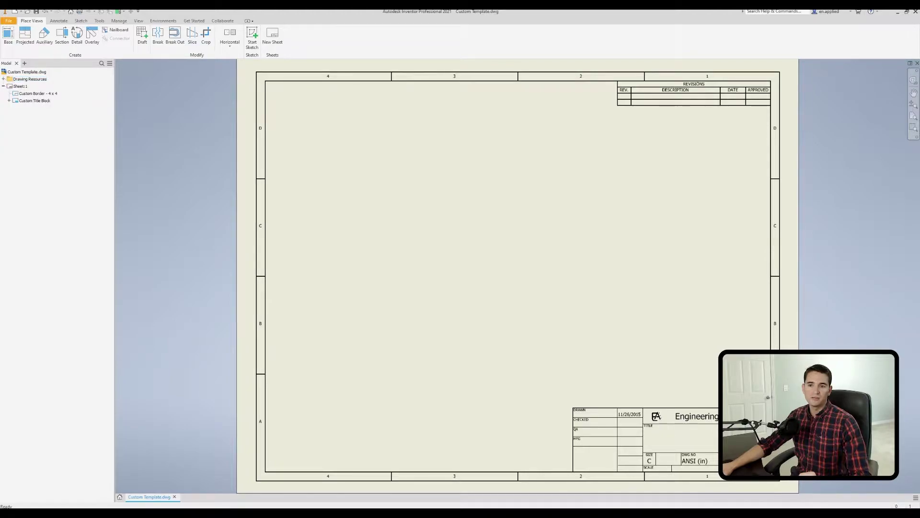
click(3, 79)
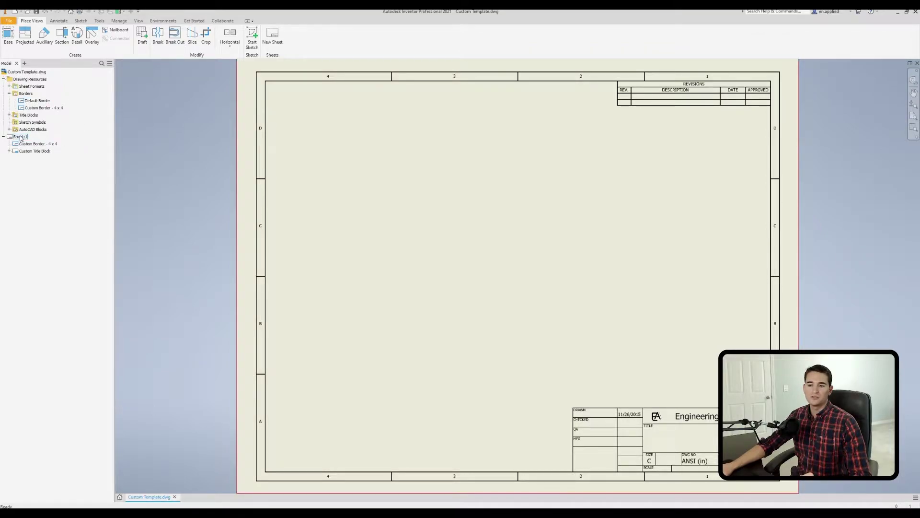
- Replace the Custom Border - 4 x 4 on Sheet:1 with the Default Border, accepting its default parameters
right_click(42, 147)
click(44, 158)
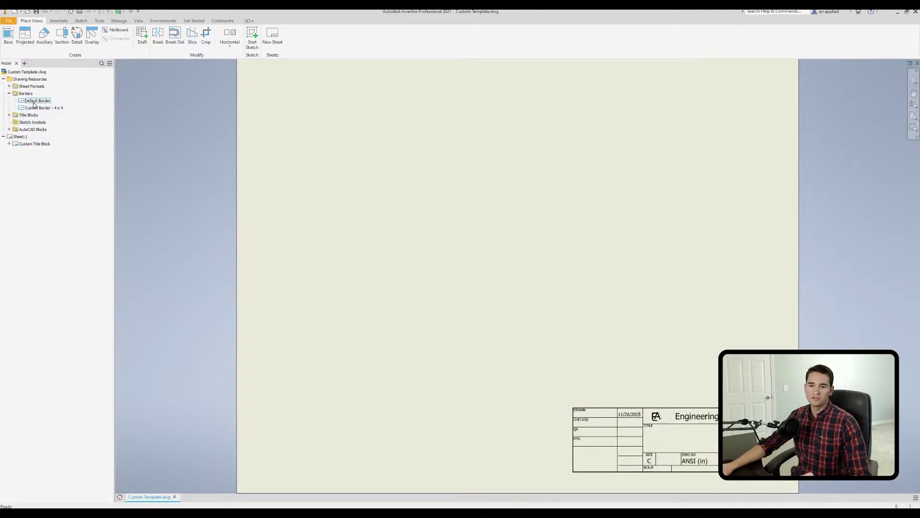
right_click(34, 101)
click(62, 115)
click(191, 126)
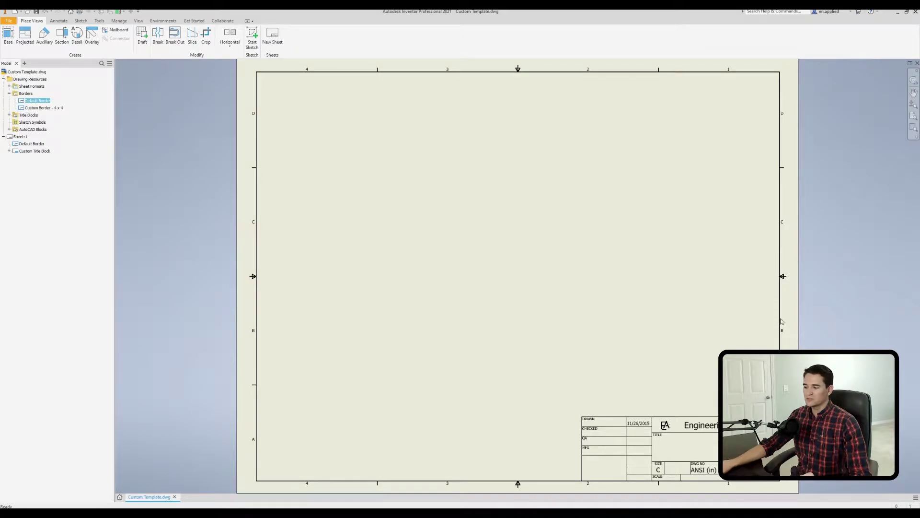
- Delete the default border from Sheet:1 and reinsert it with 4 numeric horizontal and 4 alphabetical vertical zones, reviewing the expanded parameters
right_click(30, 144)
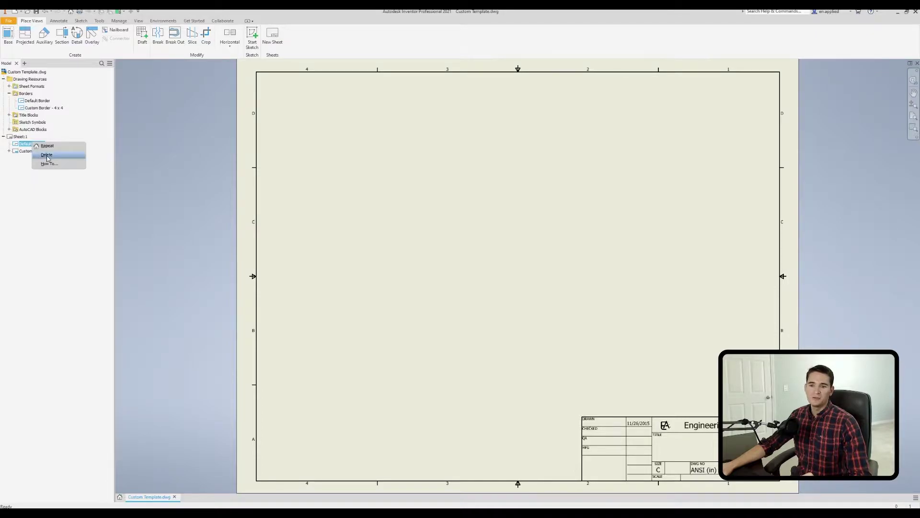
click(47, 155)
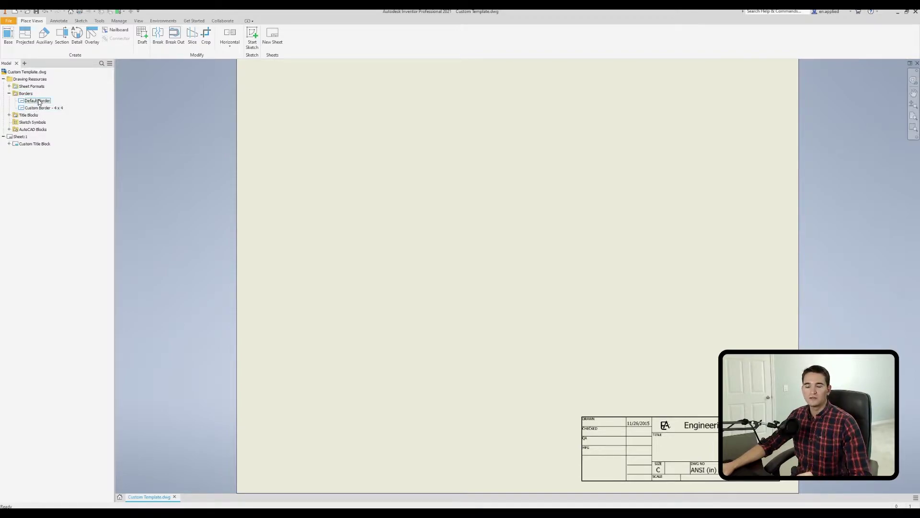
right_click(38, 101)
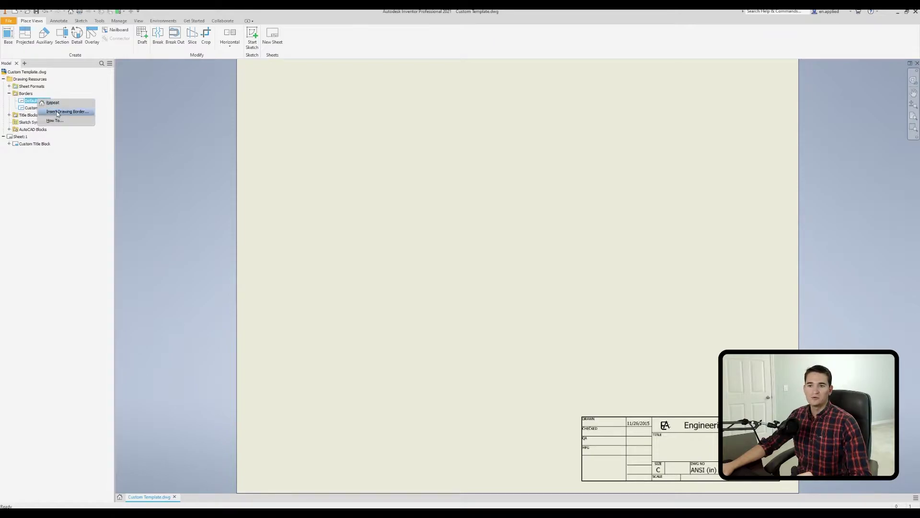
click(60, 112)
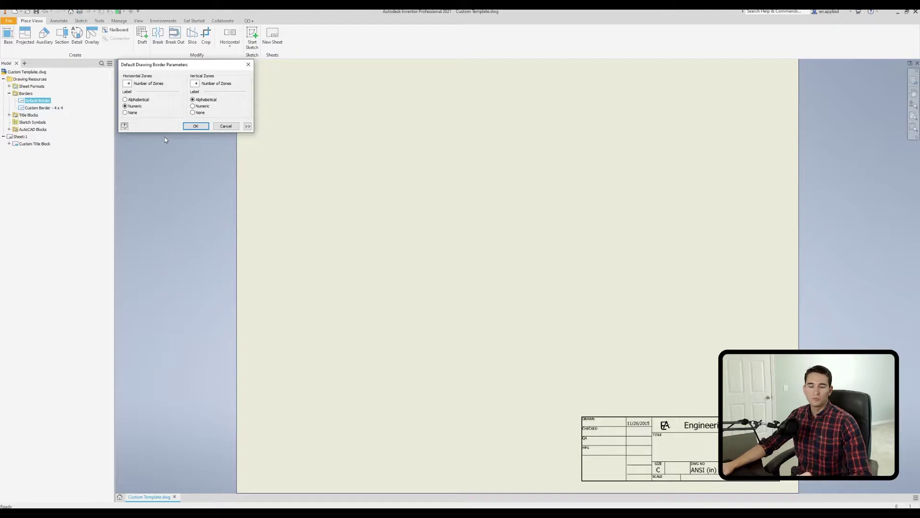
key(Tab)
key(Tab)
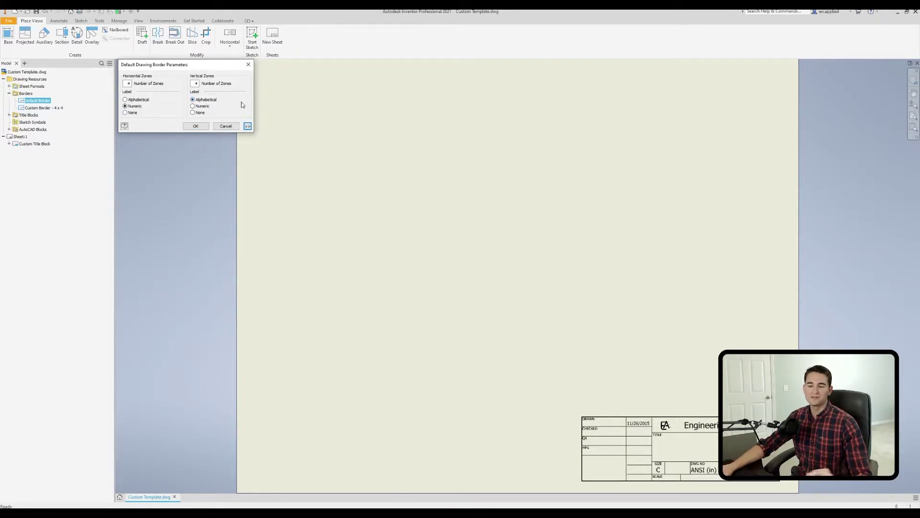
click(247, 126)
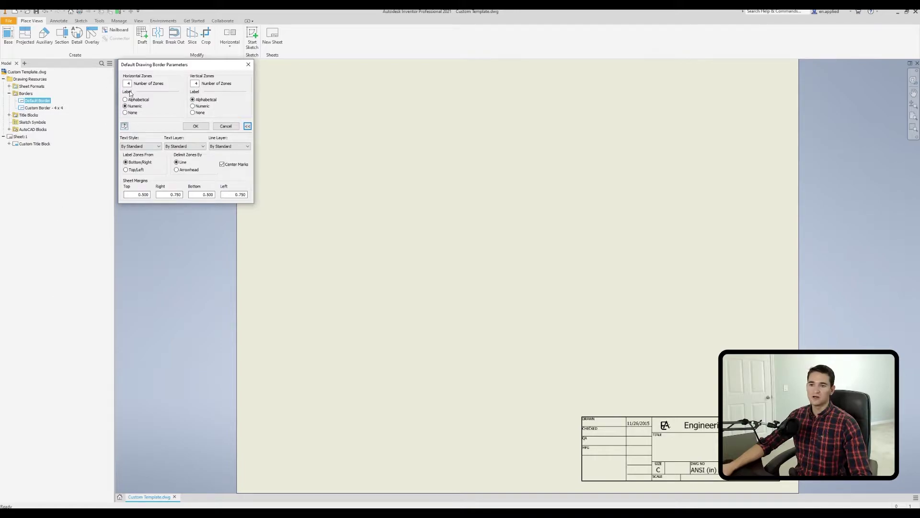
click(195, 126)
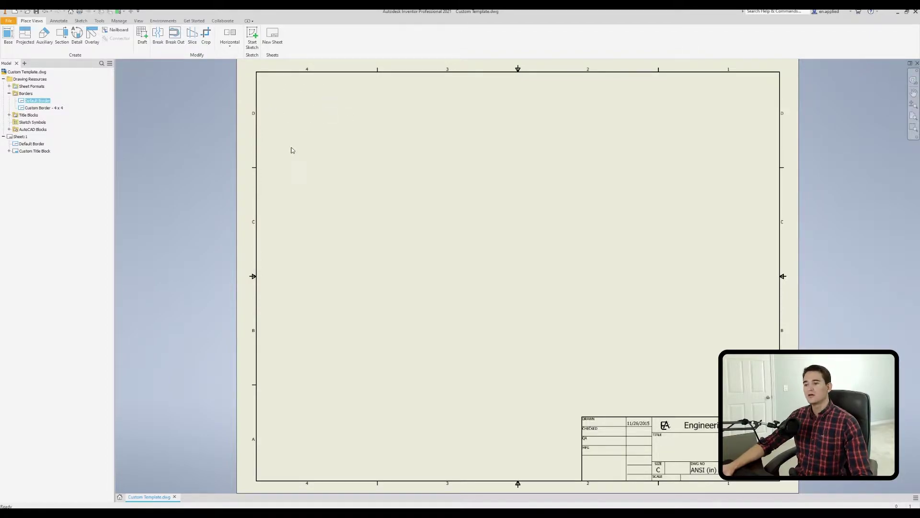
- Delete the default border from Sheet:1 and reinsert it with the text style By Standard
right_click(37, 104)
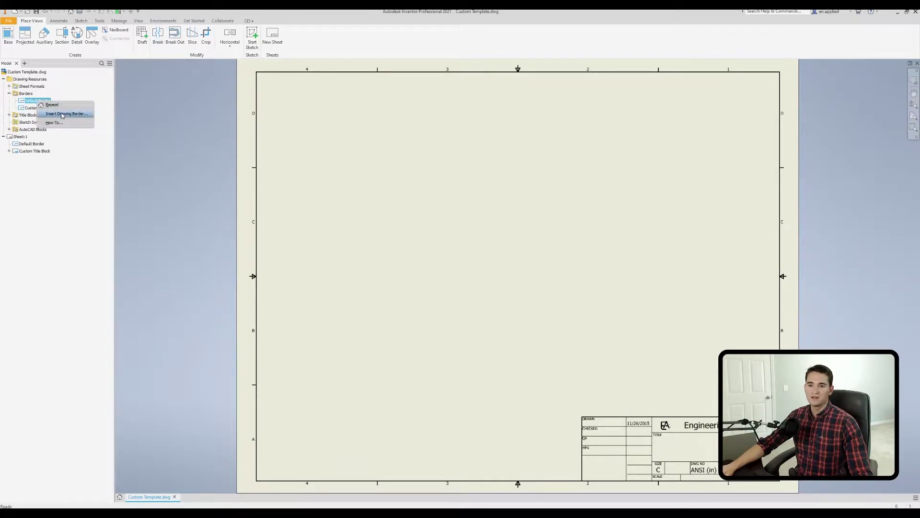
click(32, 143)
right_click(35, 144)
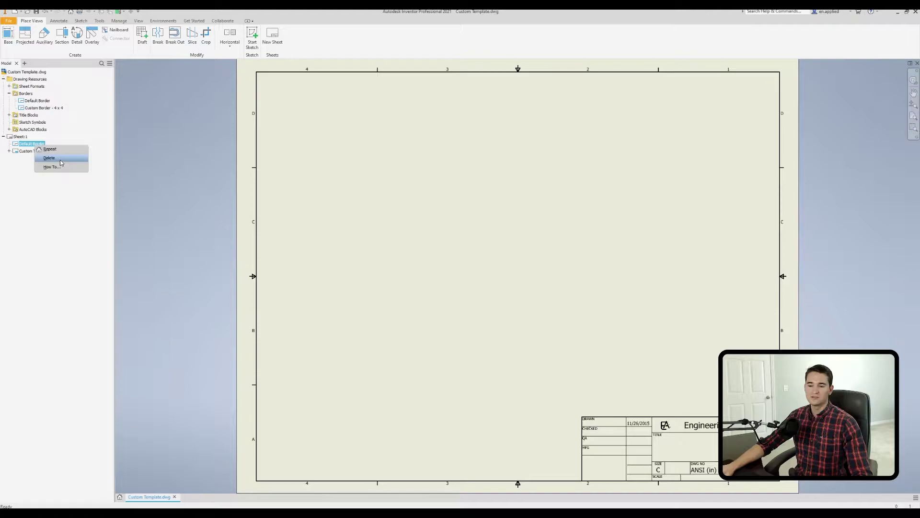
click(60, 162)
right_click(45, 101)
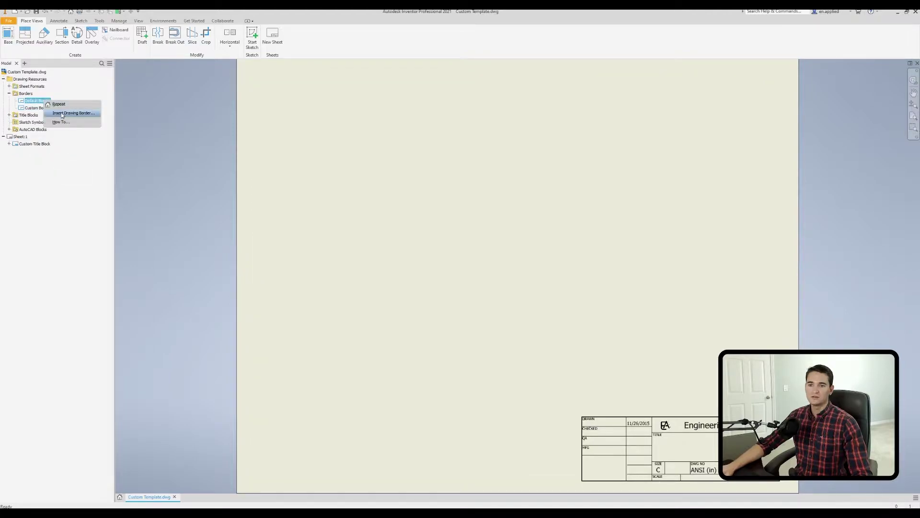
click(76, 115)
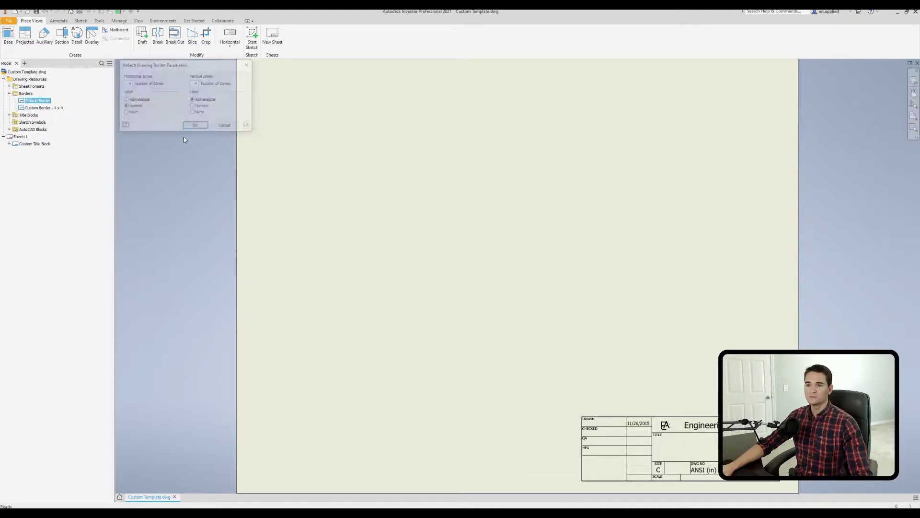
click(248, 126)
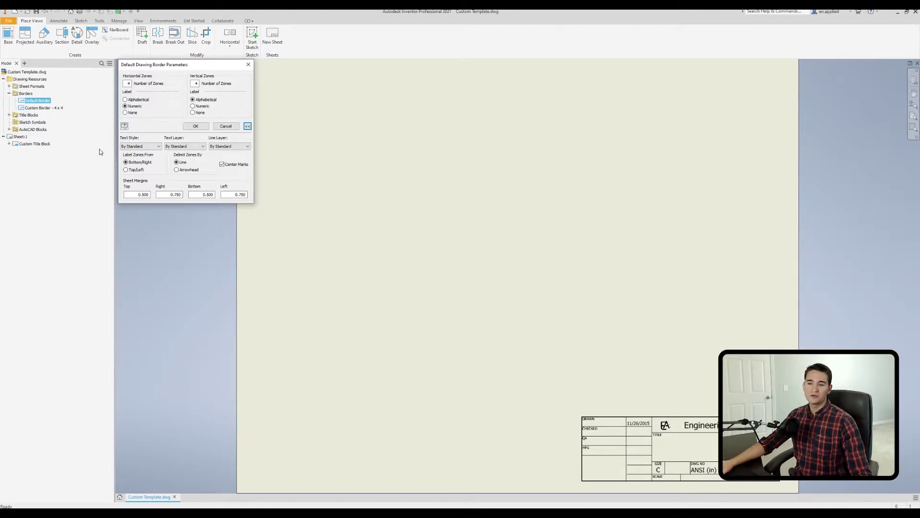
click(149, 147)
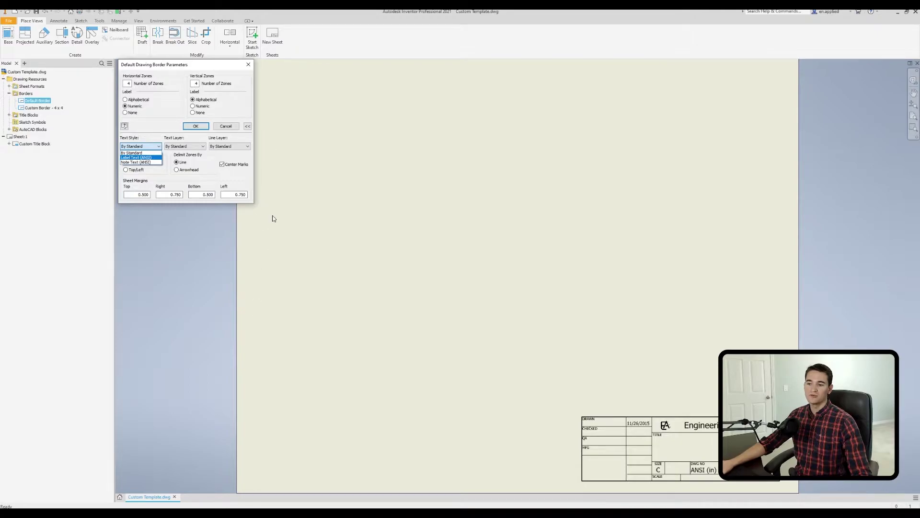
click(153, 154)
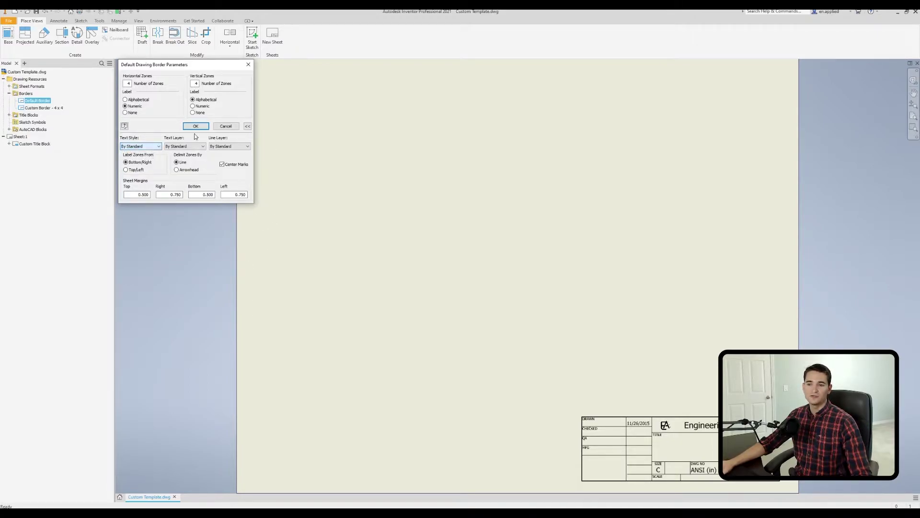
click(195, 126)
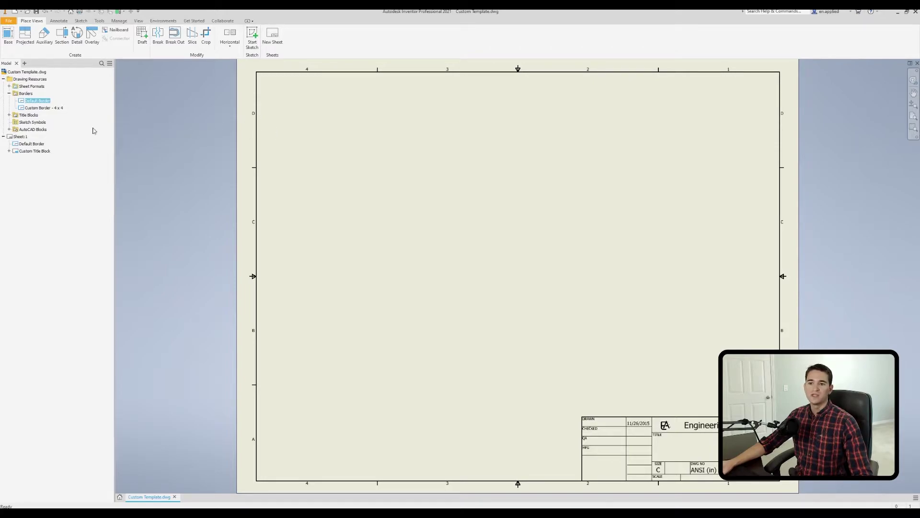
- Replace the border on Sheet:1 with a default border using the Label Text (ANSI) text style
click(32, 145)
right_click(33, 146)
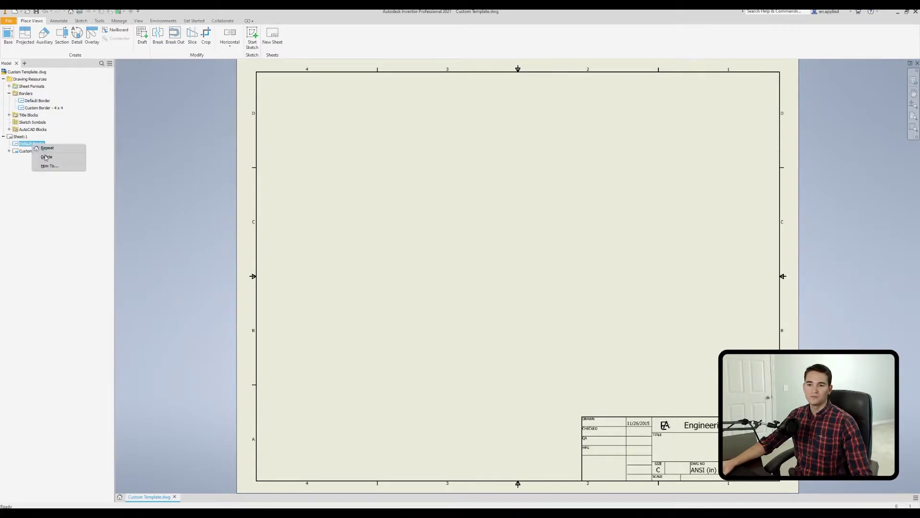
click(42, 150)
right_click(40, 103)
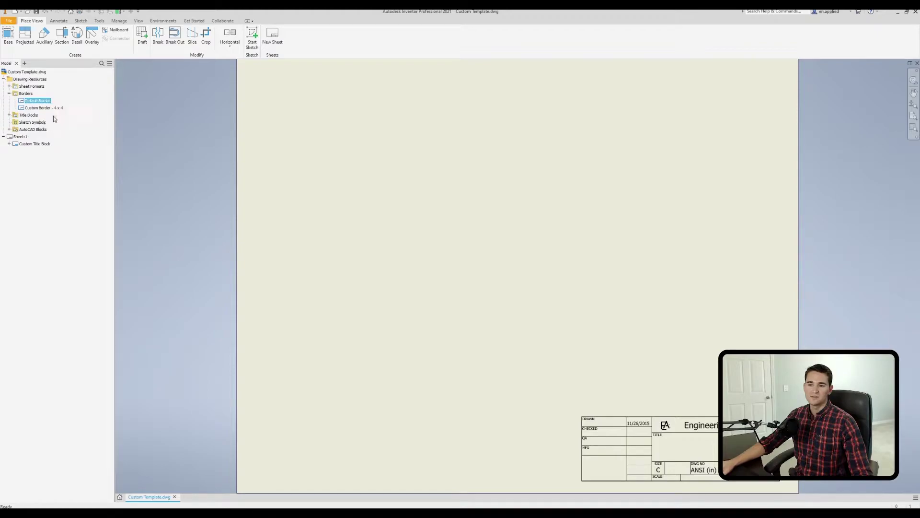
click(54, 118)
click(247, 126)
click(143, 146)
click(152, 159)
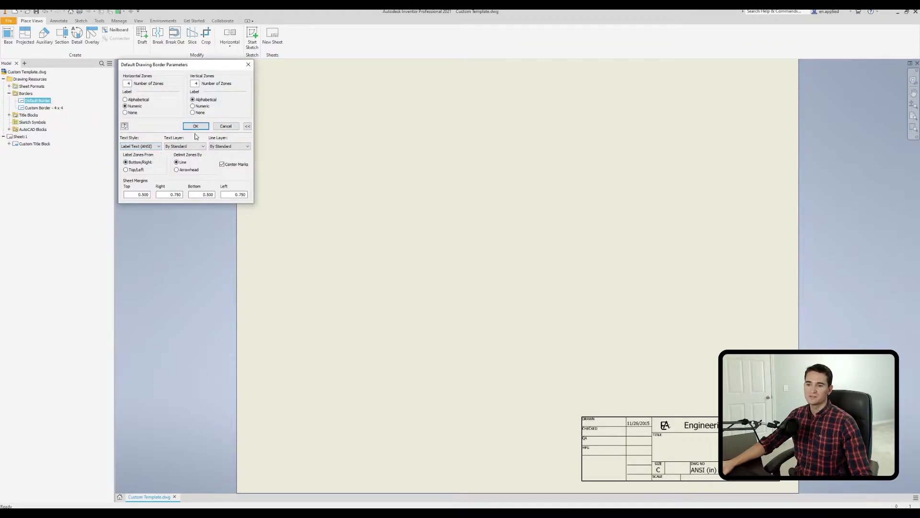
click(195, 127)
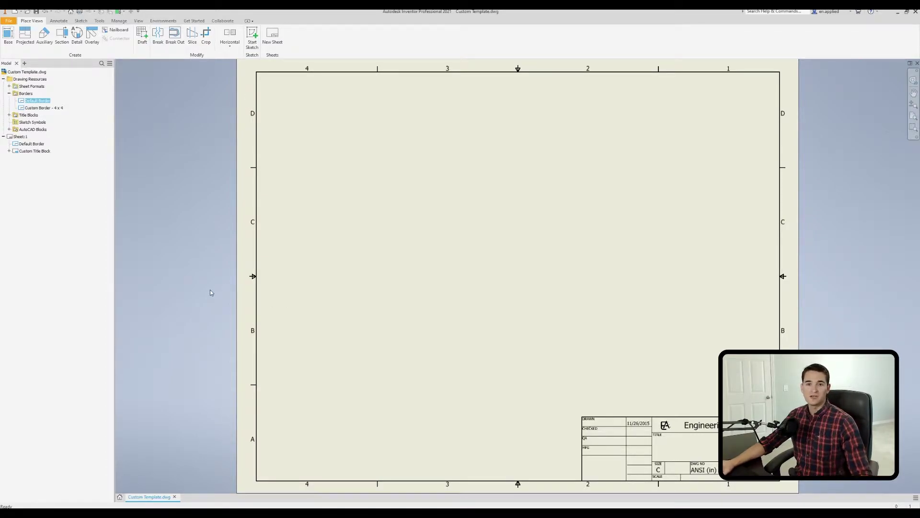
- Replace the border on Sheet:1 with a default border using the Note Text (ANSI) text style
click(39, 144)
right_click(35, 144)
click(45, 158)
right_click(36, 103)
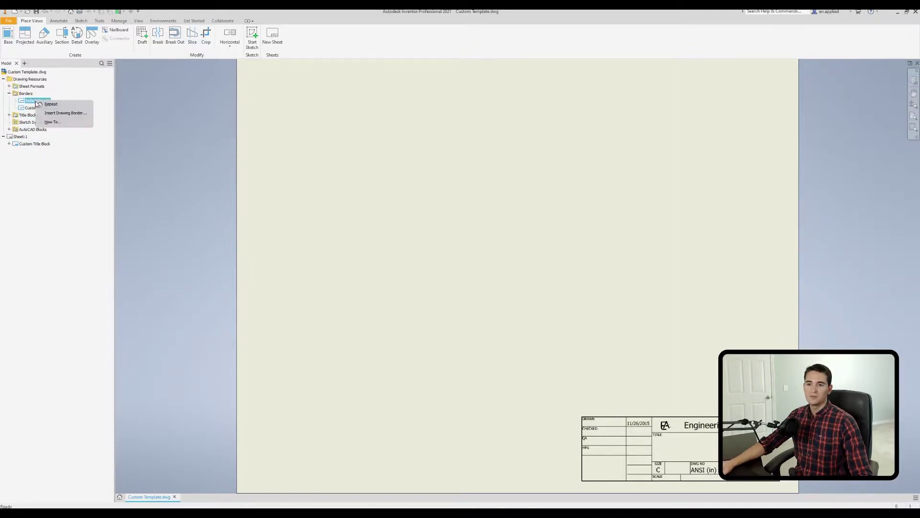
click(62, 114)
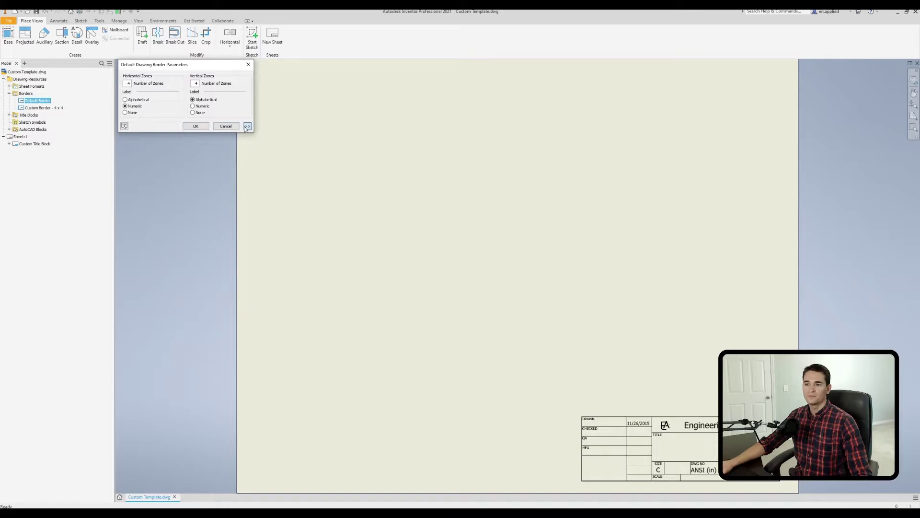
click(248, 126)
click(141, 146)
click(139, 163)
click(196, 126)
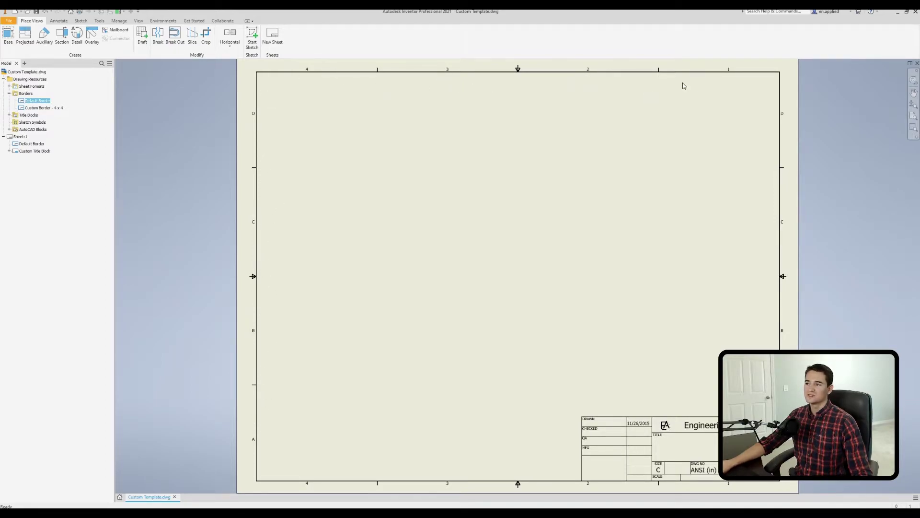
- Replace the border on Sheet:1 with a default border that keeps all text and layer settings at By Standard
right_click(37, 144)
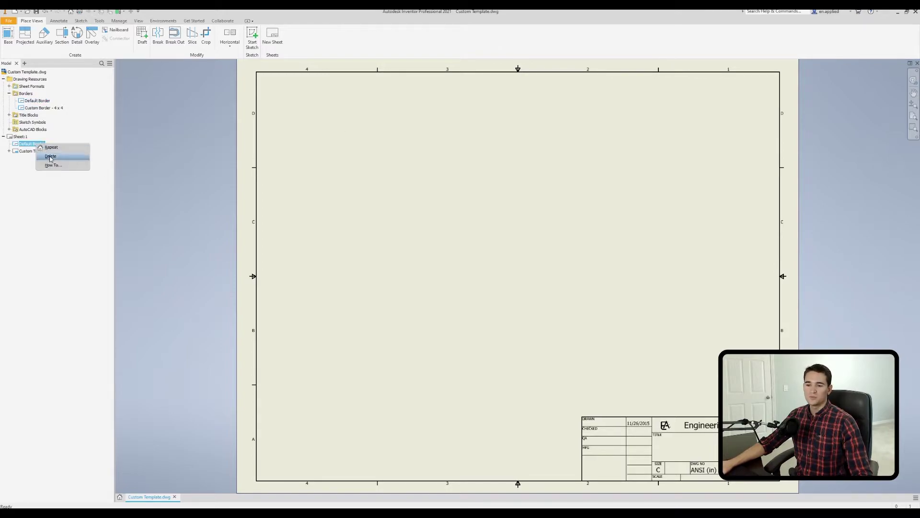
click(50, 158)
right_click(43, 101)
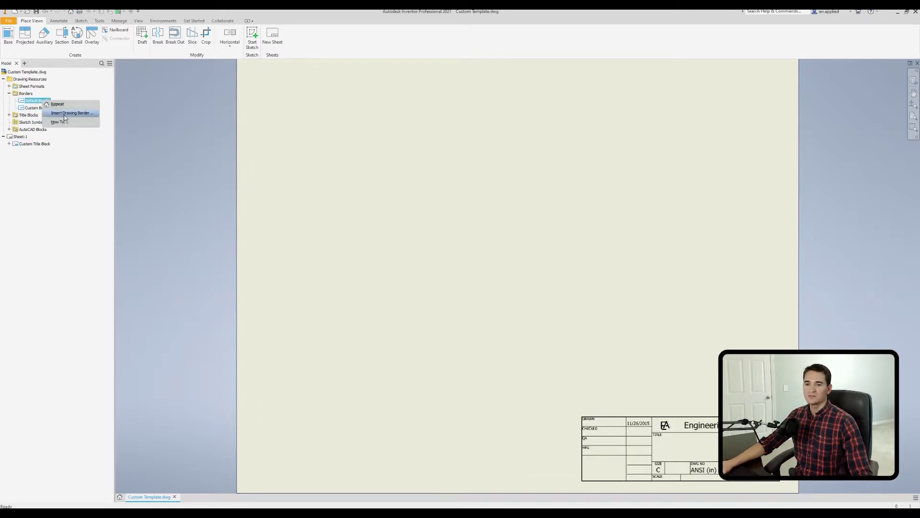
click(65, 114)
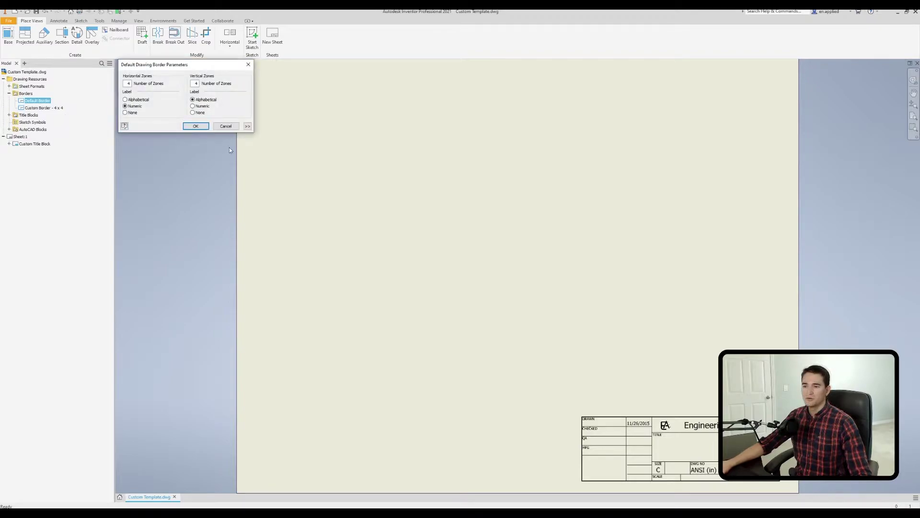
click(248, 126)
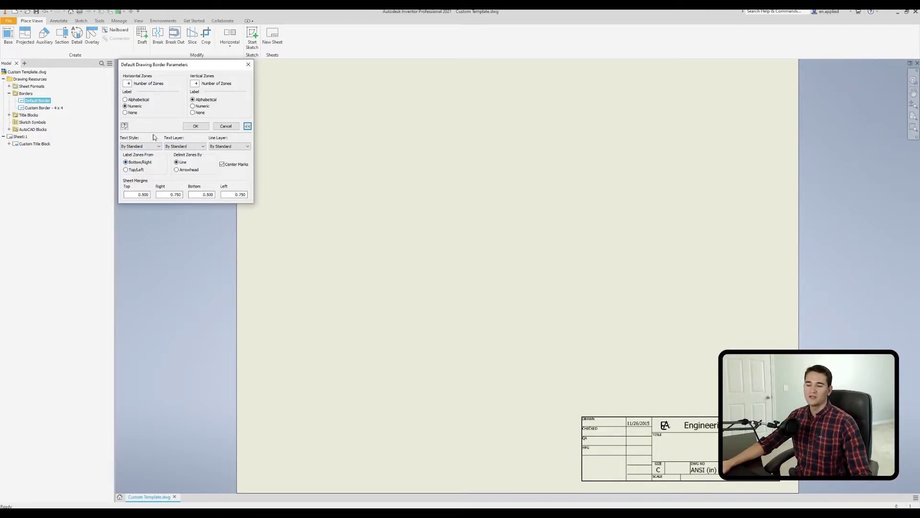
click(195, 126)
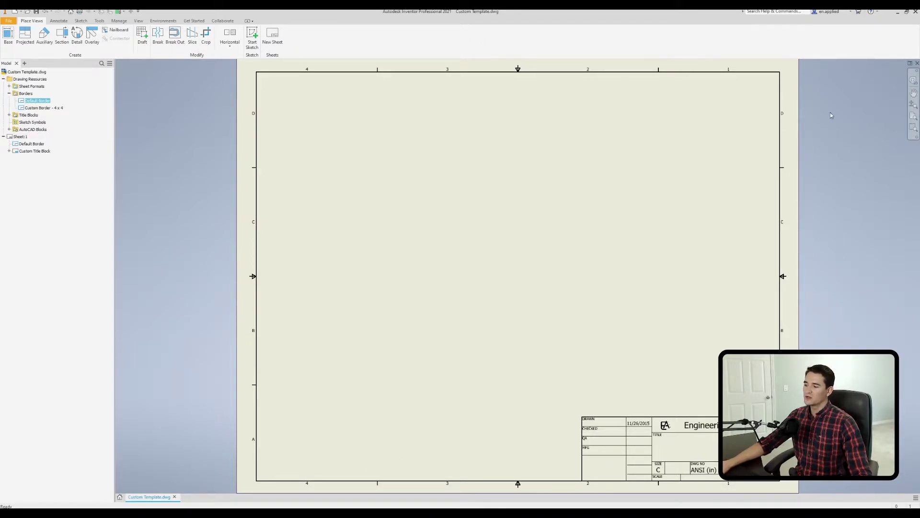
- Replace the border on Sheet:1 with a default border whose zones are labeled from Top/Left
right_click(33, 146)
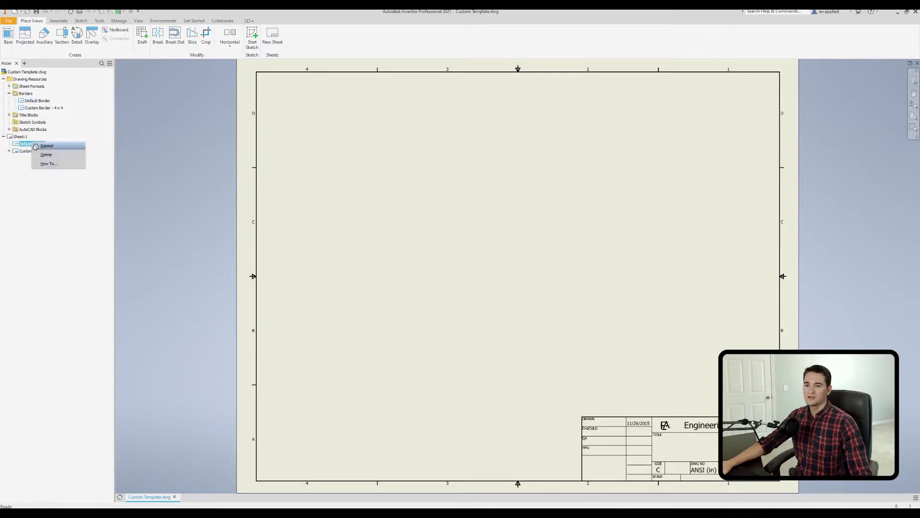
click(48, 159)
right_click(31, 103)
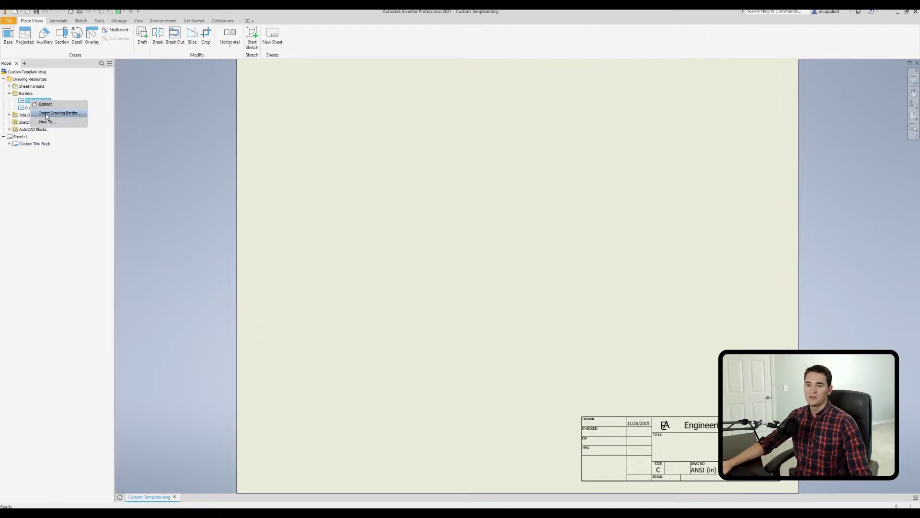
click(47, 115)
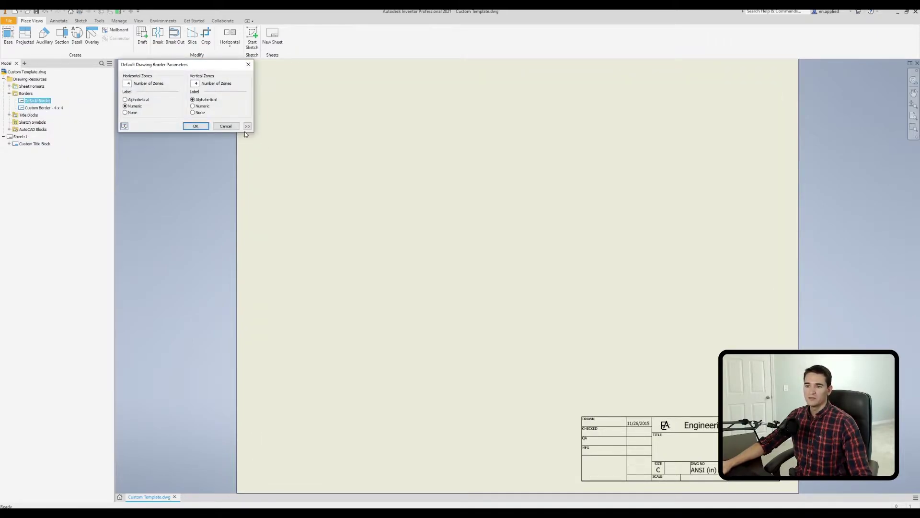
click(247, 127)
click(126, 170)
click(196, 126)
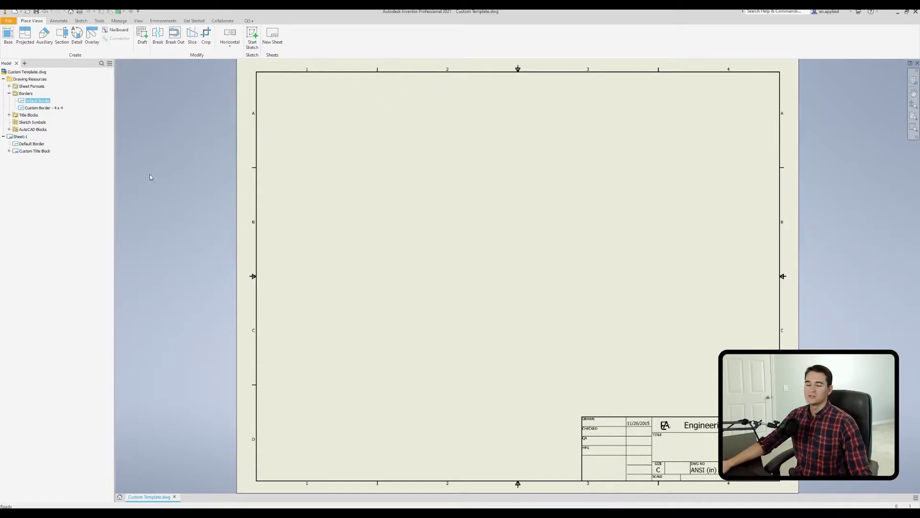
- Delete the border from Sheet:1, then examine the available text layers in the default border parameters without inserting a border
right_click(41, 144)
click(57, 159)
right_click(46, 101)
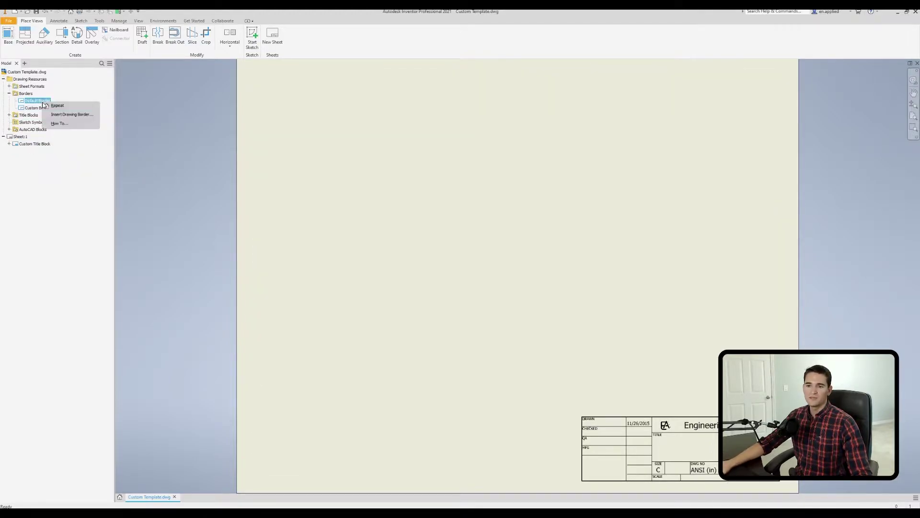
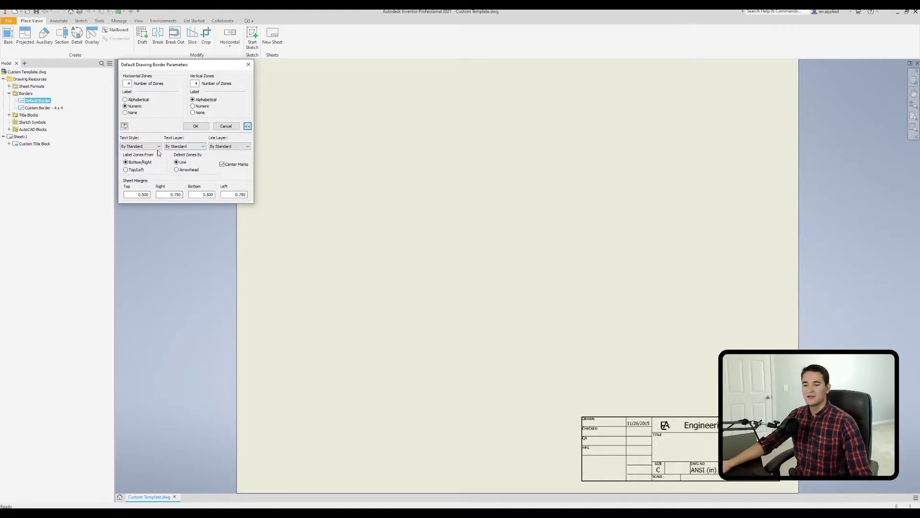
click(198, 146)
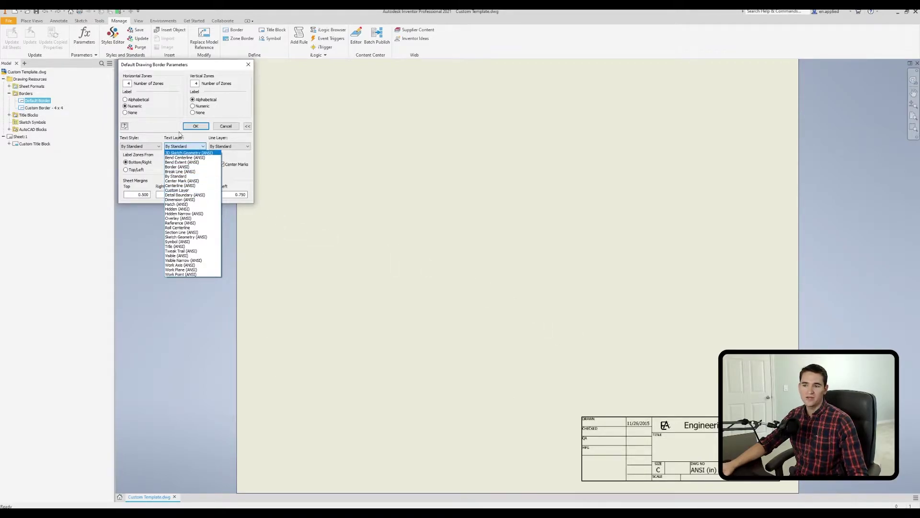
click(233, 128)
click(226, 126)
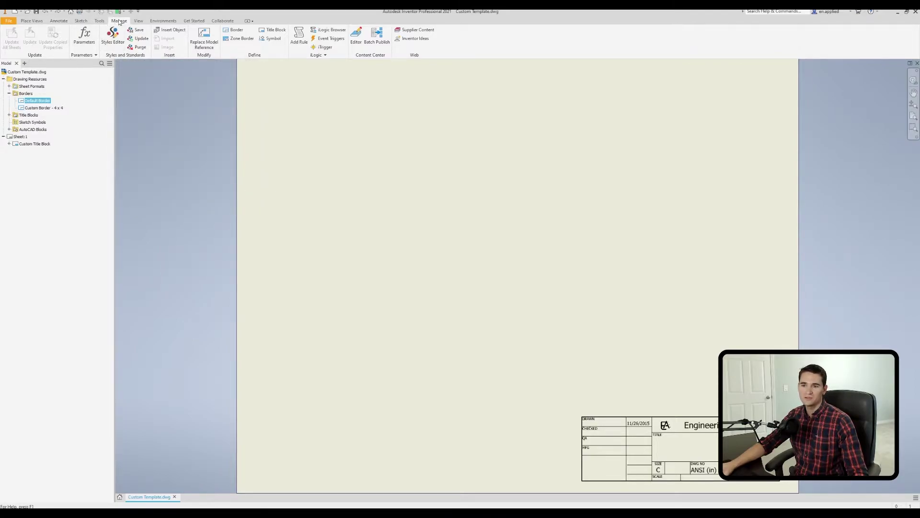
- Create a new layer style from Roll Centerline and name it Custom layer 2
click(119, 43)
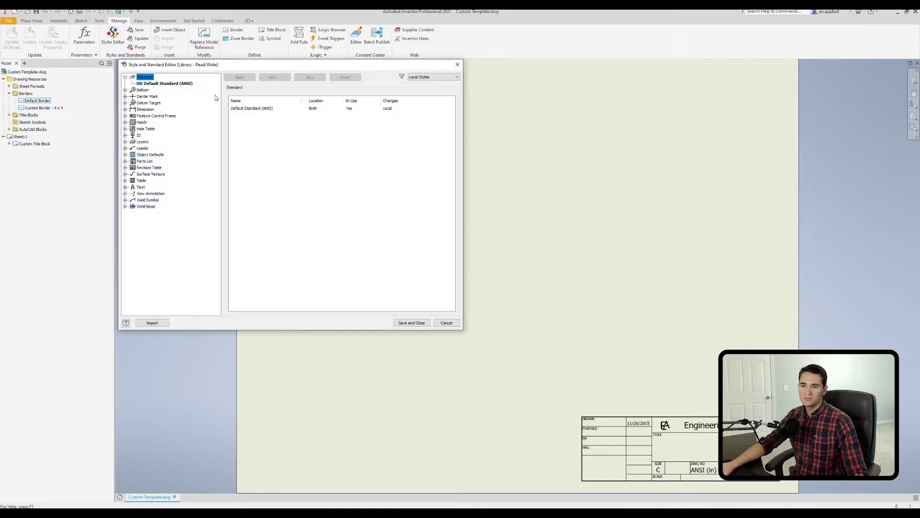
click(125, 142)
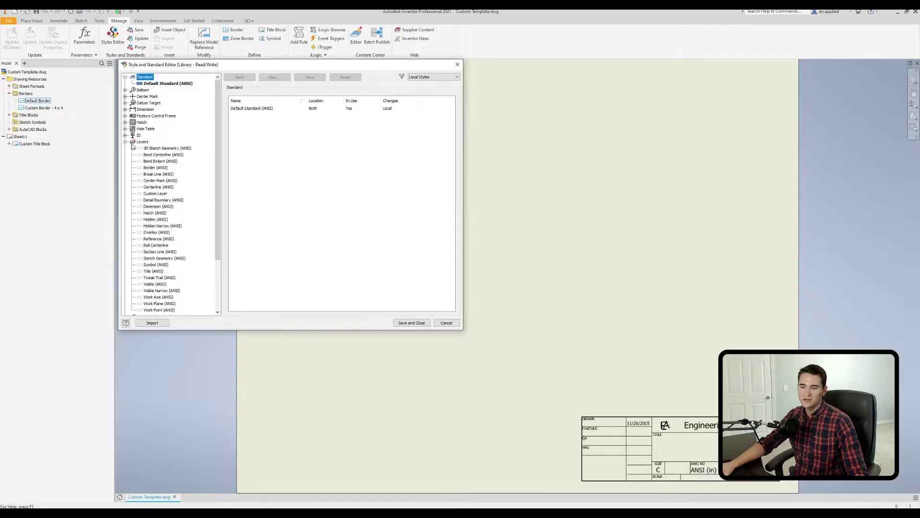
scroll(184, 202, down, 1)
click(156, 226)
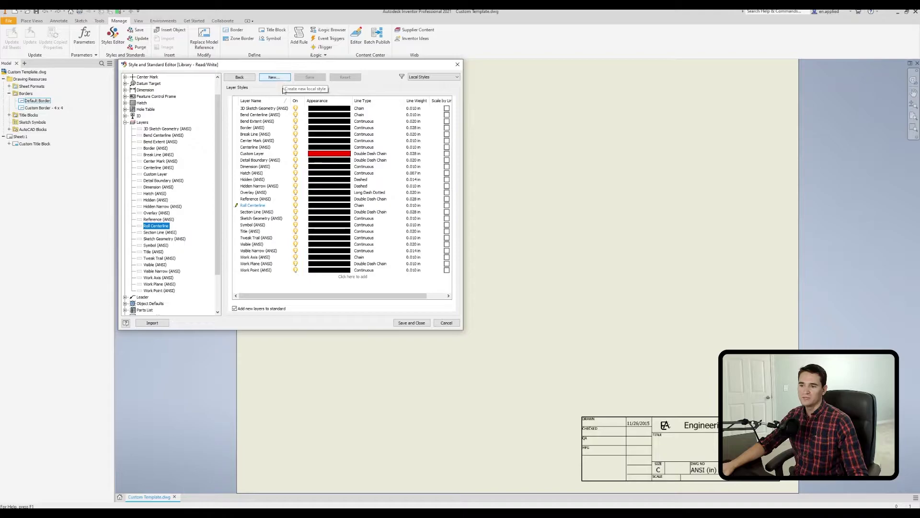
click(275, 78)
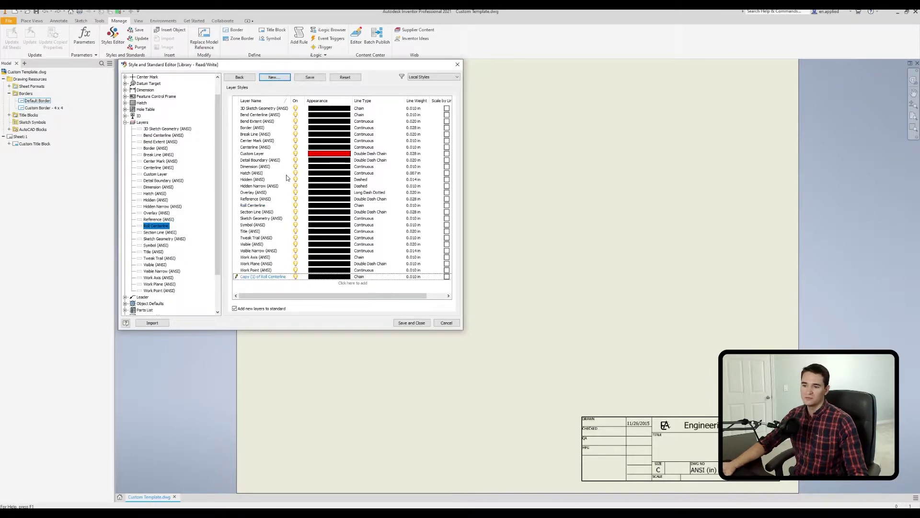
double_click(262, 276)
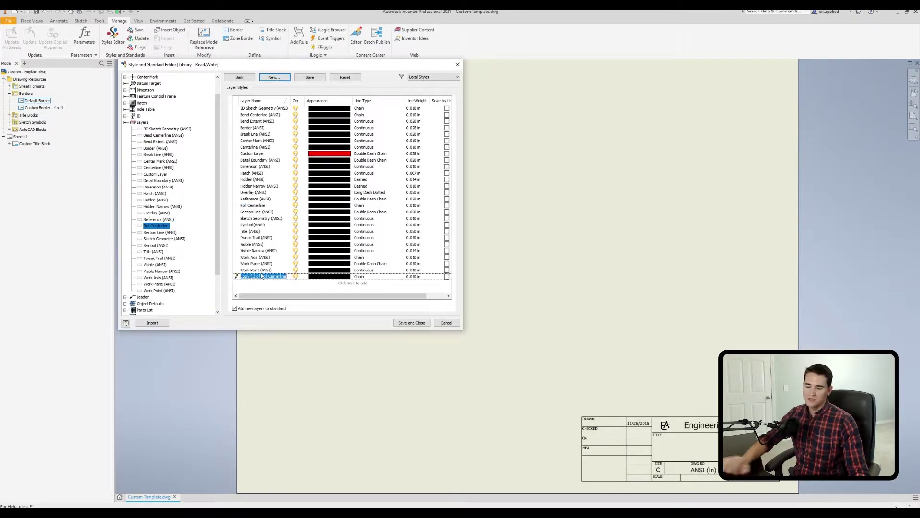
text(Cus)
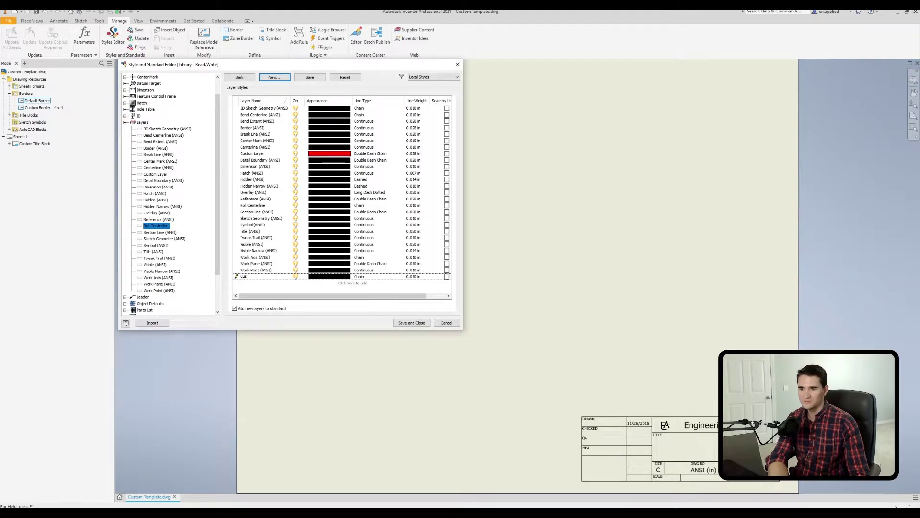
text(tom layer 2)
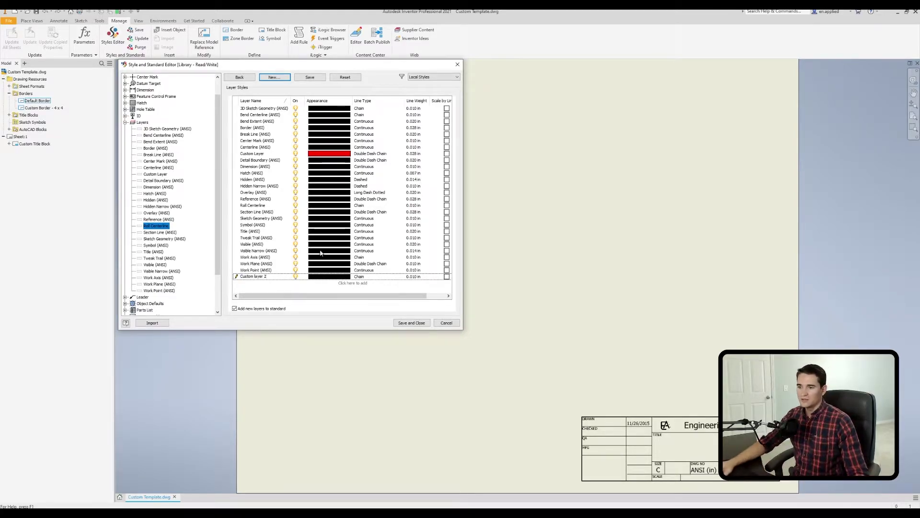
click(316, 283)
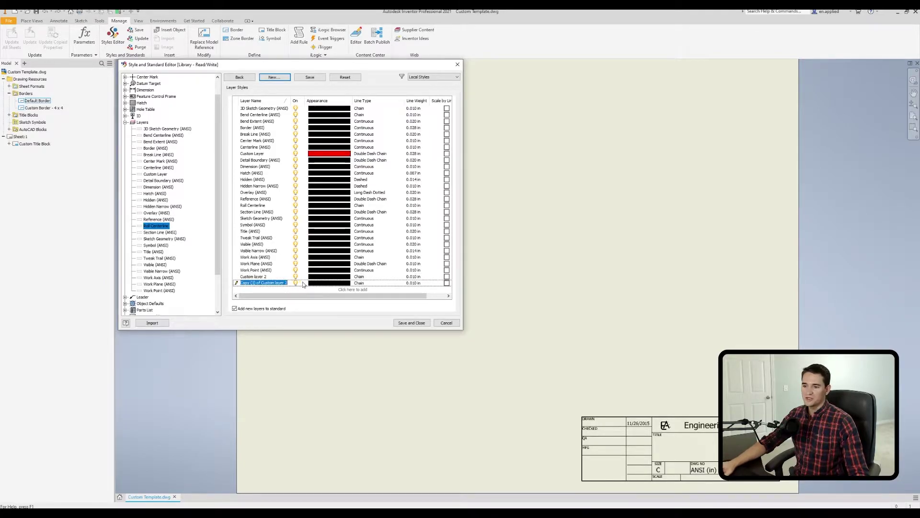
- Set the color of Custom layer 2 to red and save the style changes
click(319, 277)
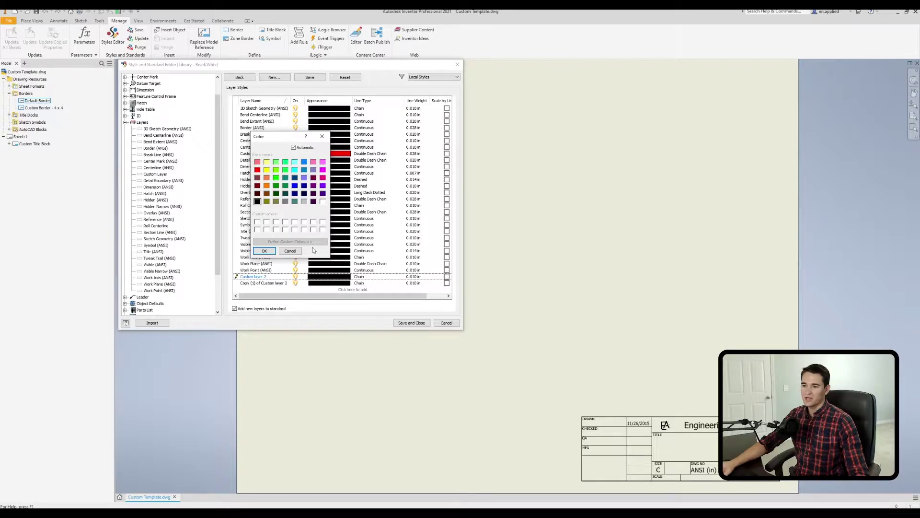
click(257, 171)
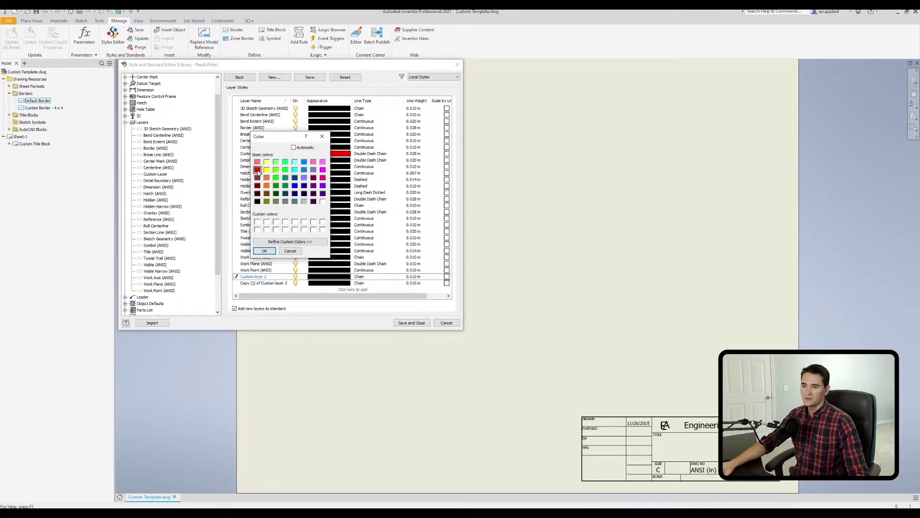
click(264, 251)
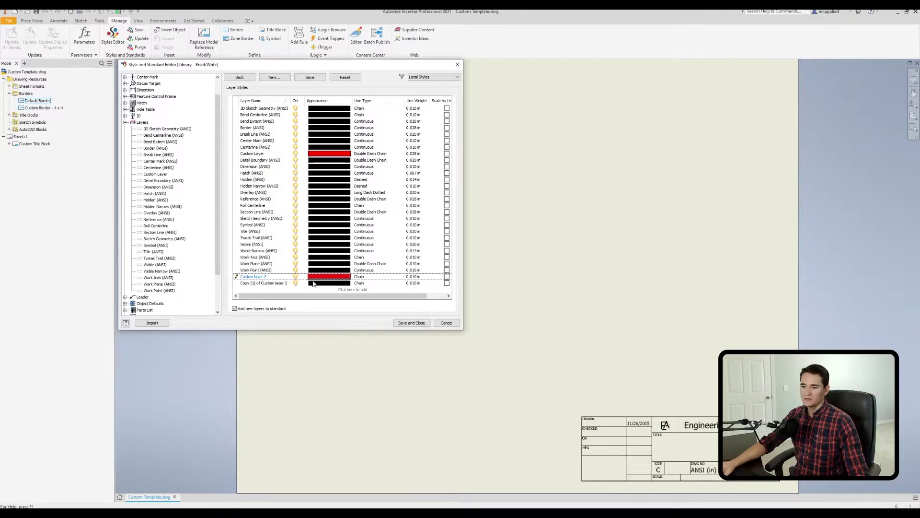
click(309, 77)
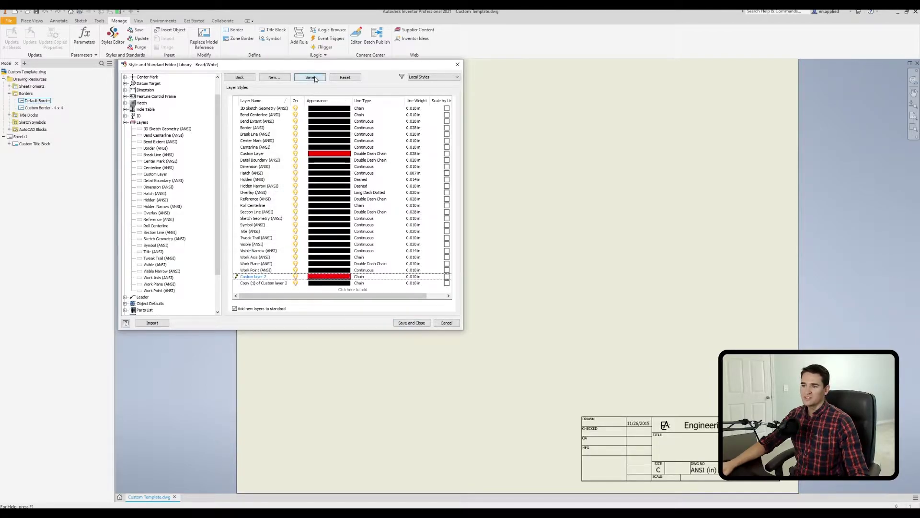
click(412, 323)
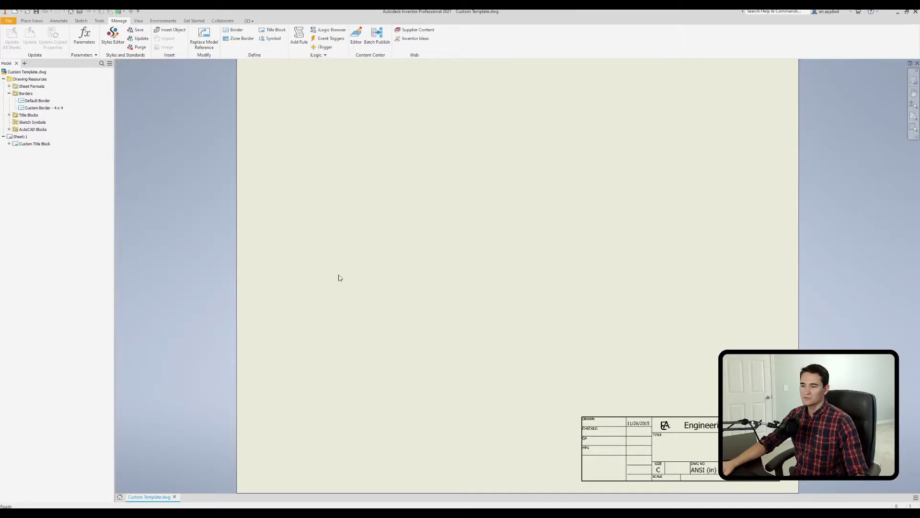
- Insert a default border on Sheet:1 with its text layer set to Custom layer 2
right_click(37, 101)
click(60, 114)
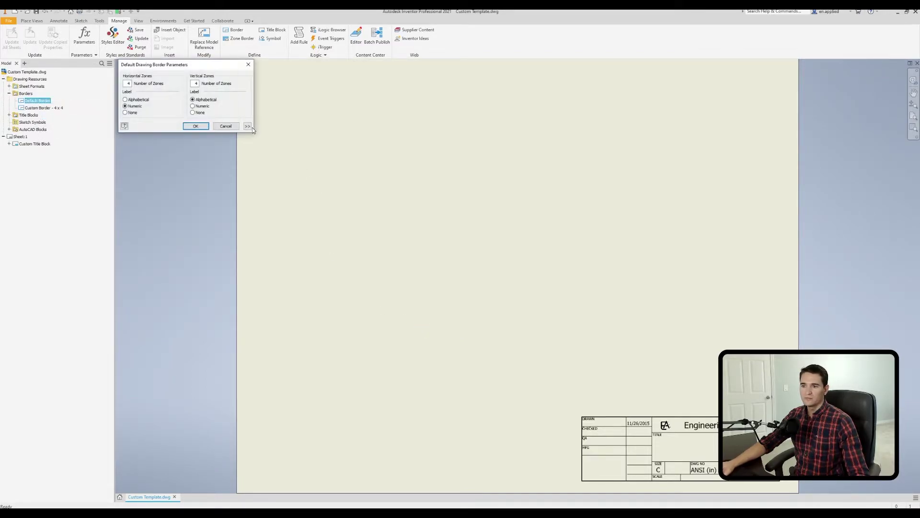
click(247, 126)
click(191, 146)
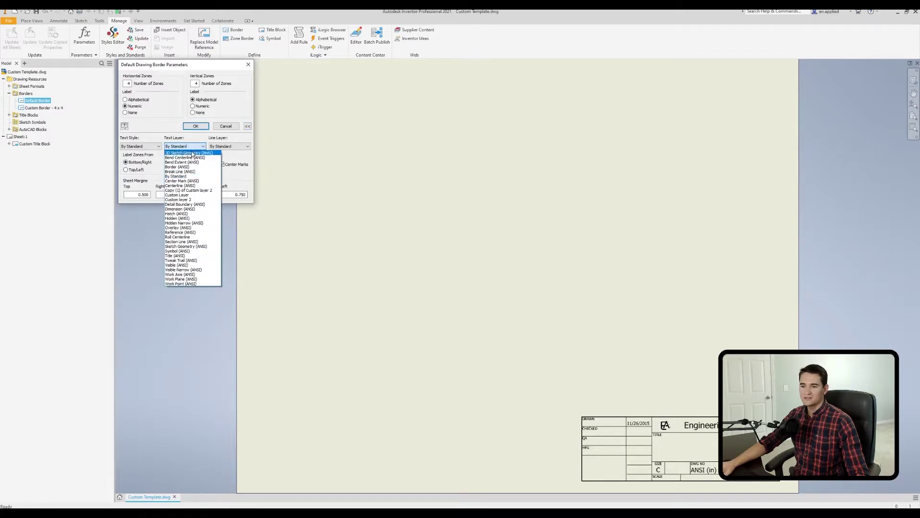
click(195, 201)
click(196, 126)
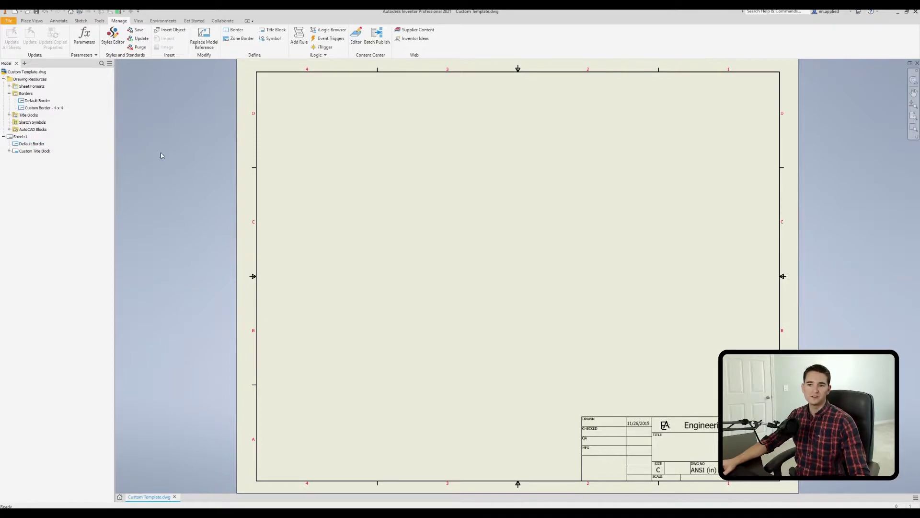
- Delete the border from Sheet:1 and purge the Custom Layer style, saving the style changes
right_click(25, 143)
click(38, 154)
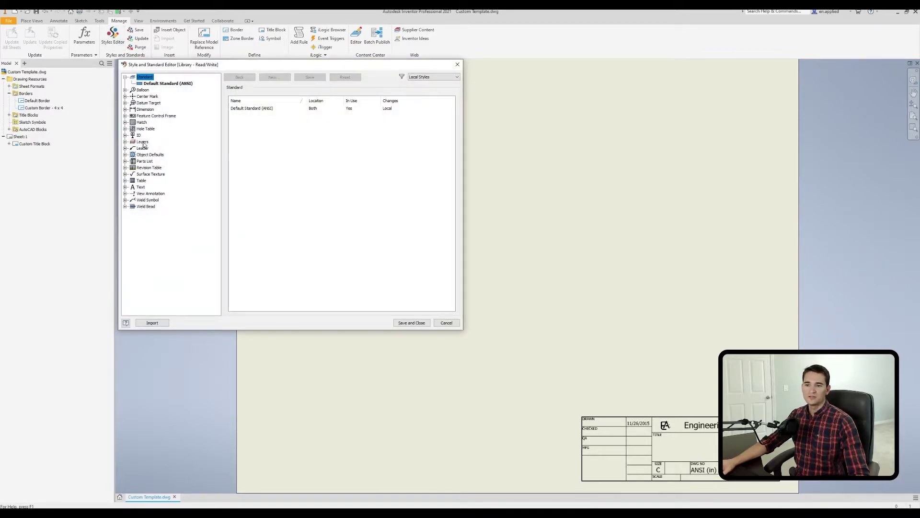
click(125, 142)
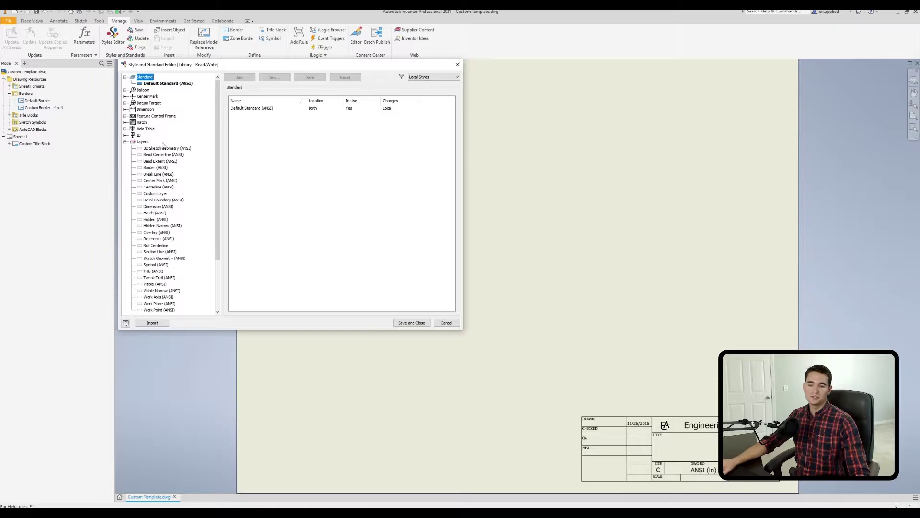
right_click(154, 195)
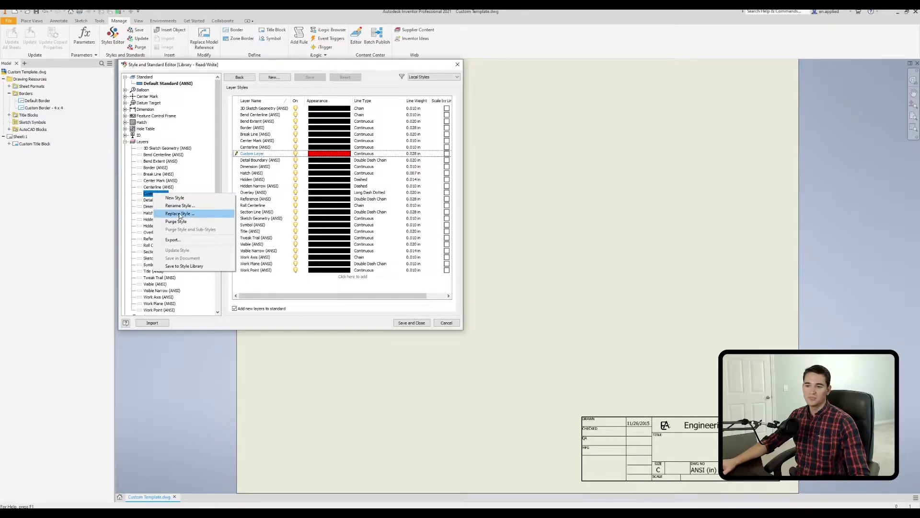
click(181, 222)
click(266, 213)
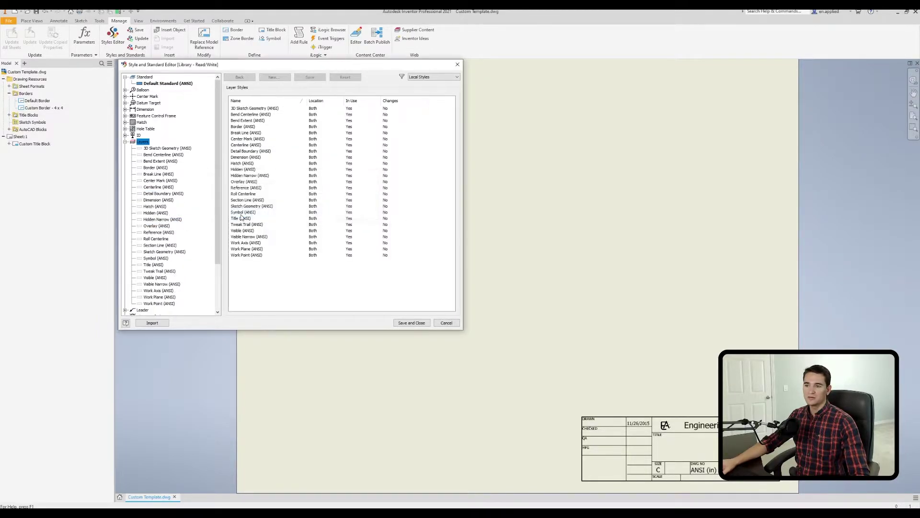
click(411, 323)
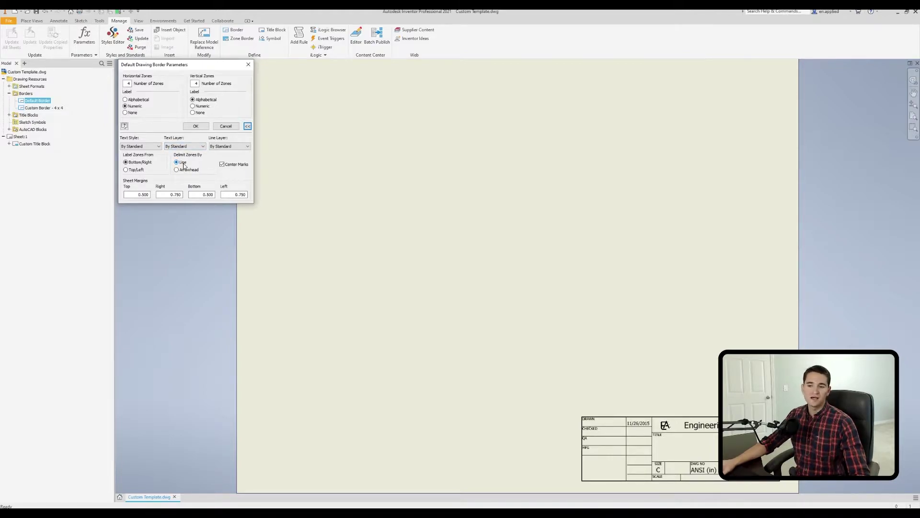
- Insert a default border on Sheet:1 with its zones delimited by Line and center marks included
click(195, 126)
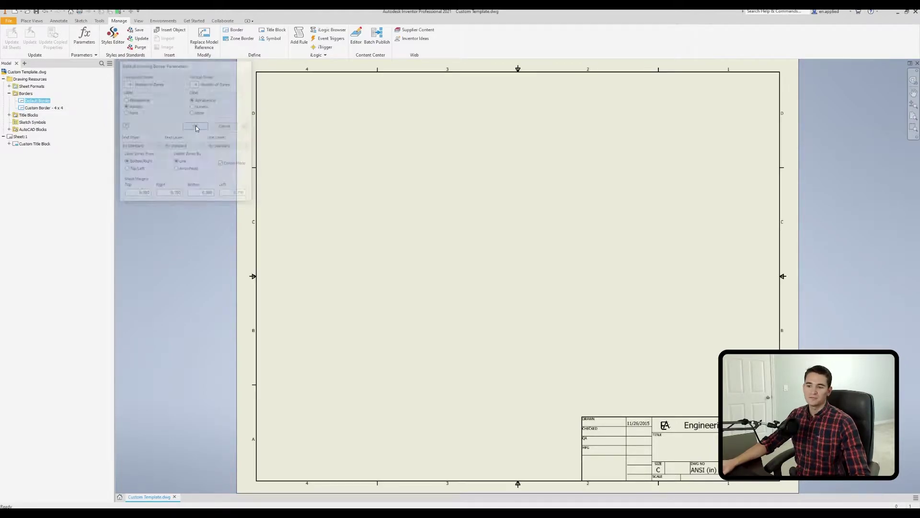
middle_drag(354, 373, 311, 252)
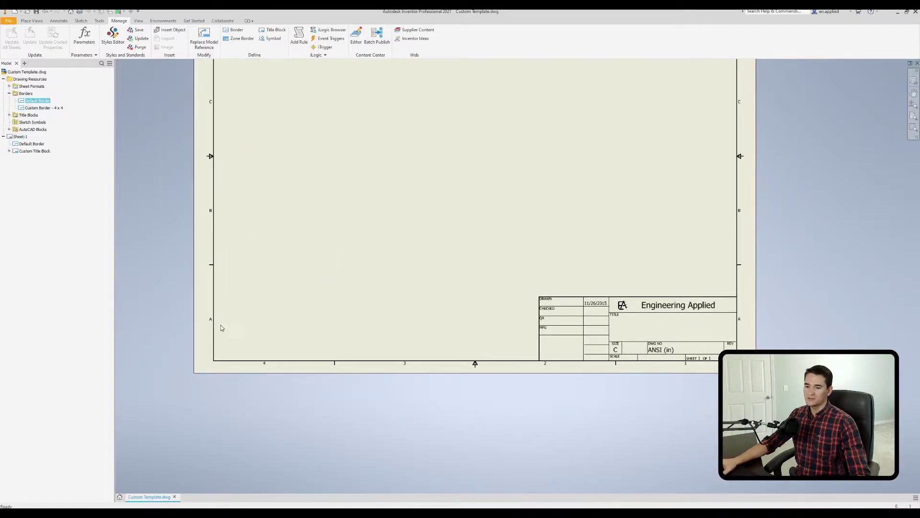
key(Home)
- Replace the border on Sheet:1 with a default border whose zones are delimited by Arrowhead
right_click(32, 144)
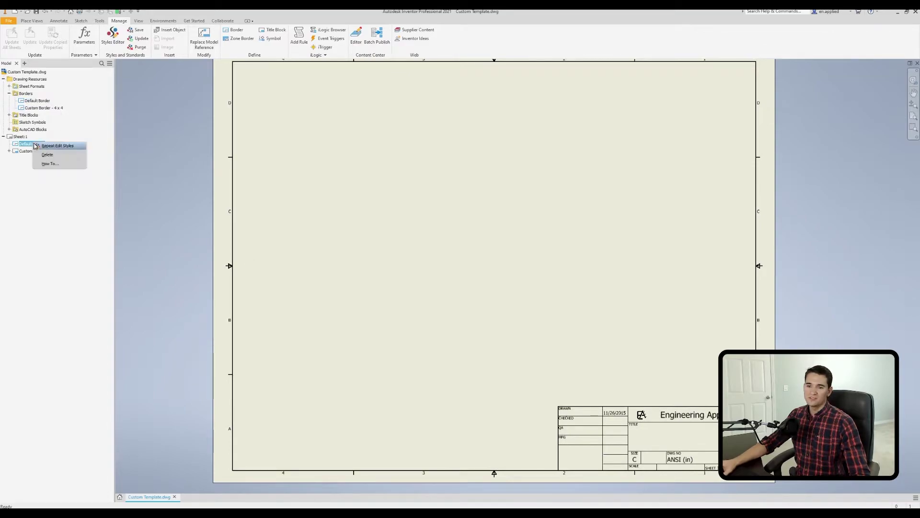
click(52, 155)
right_click(37, 100)
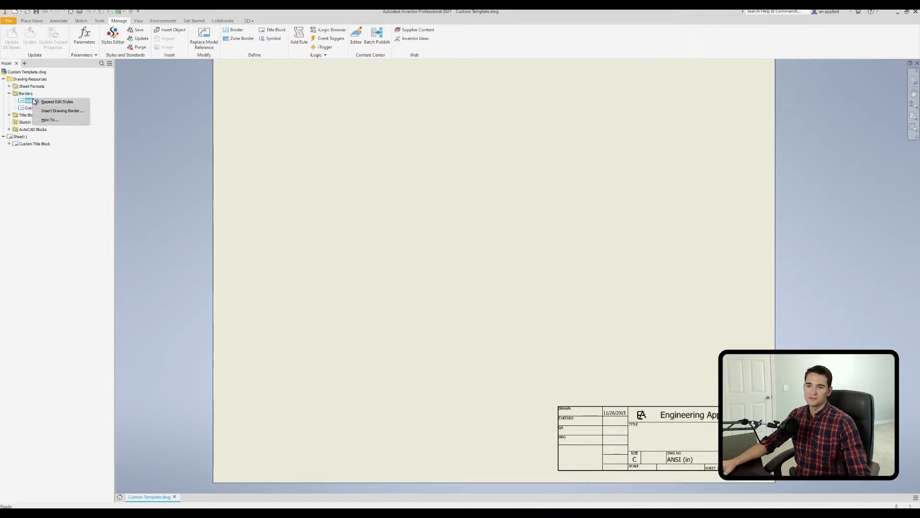
click(57, 107)
click(248, 126)
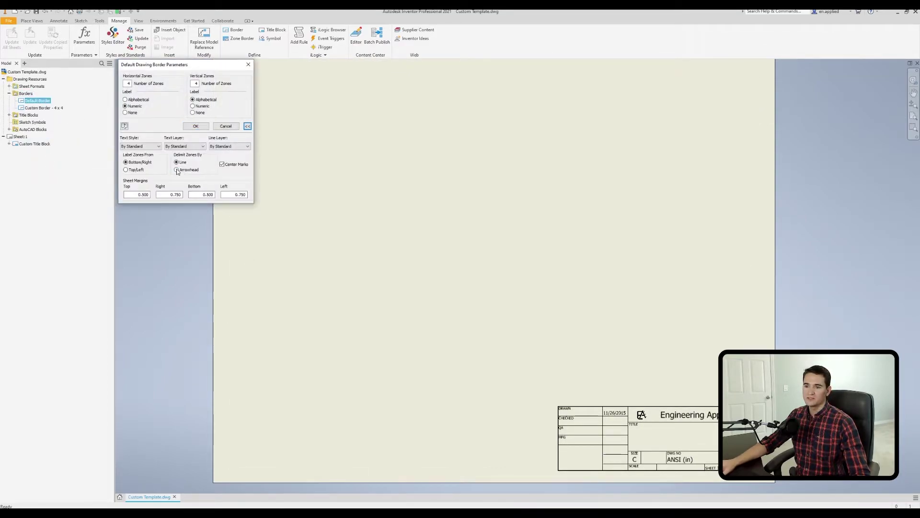
click(196, 126)
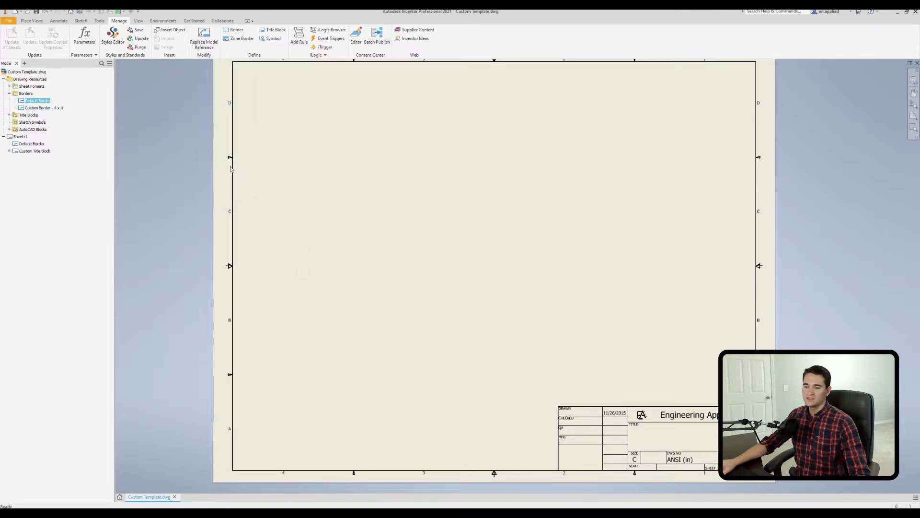
- Delete the arrowhead-delimited default border from Sheet:1
middle_drag(230, 169, 302, 205)
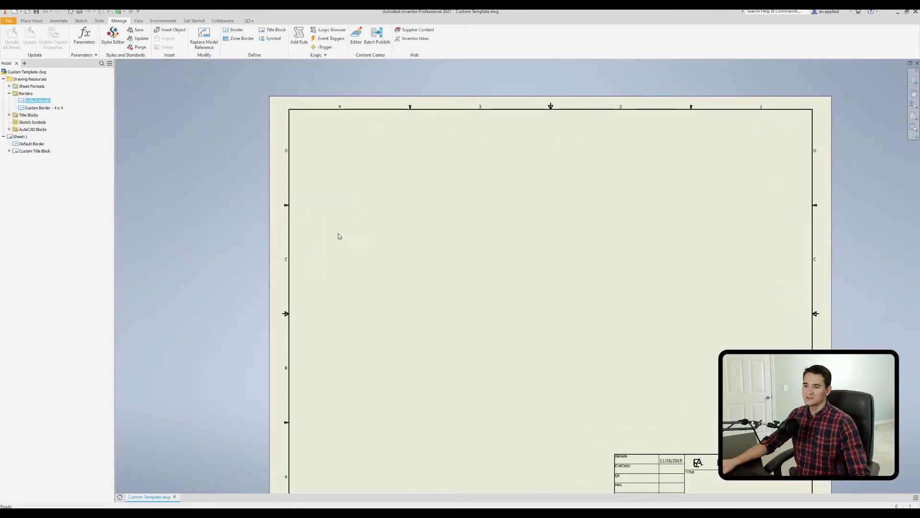
scroll(286, 203, down, 6)
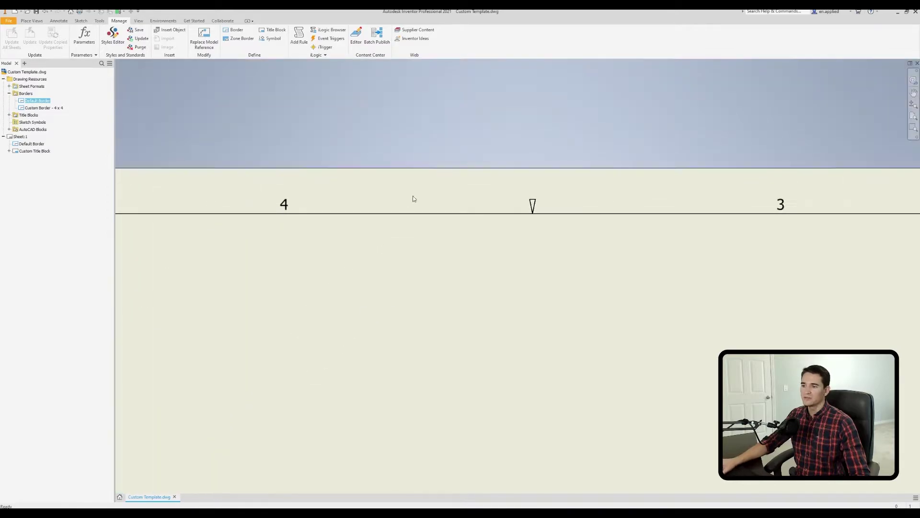
scroll(413, 199, up, 6)
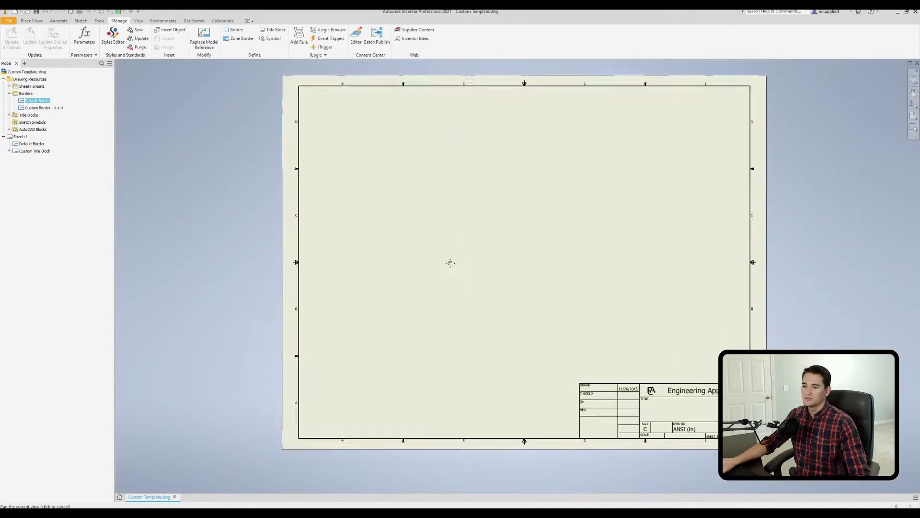
middle_drag(450, 263, 416, 204)
click(31, 144)
right_click(37, 143)
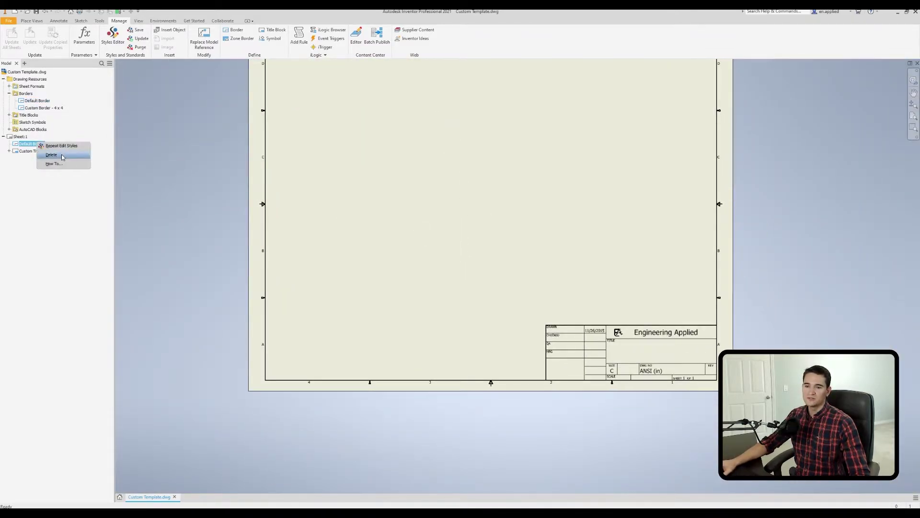
click(61, 154)
right_click(39, 101)
click(61, 115)
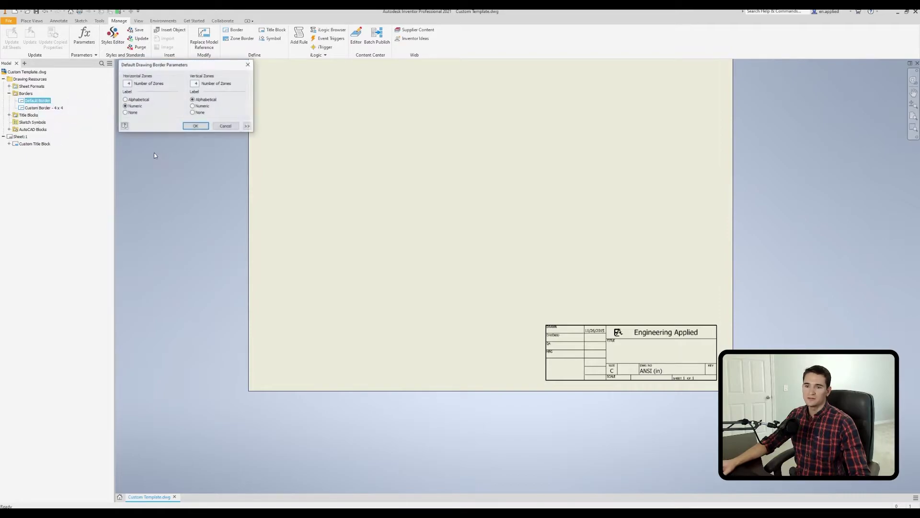
click(250, 127)
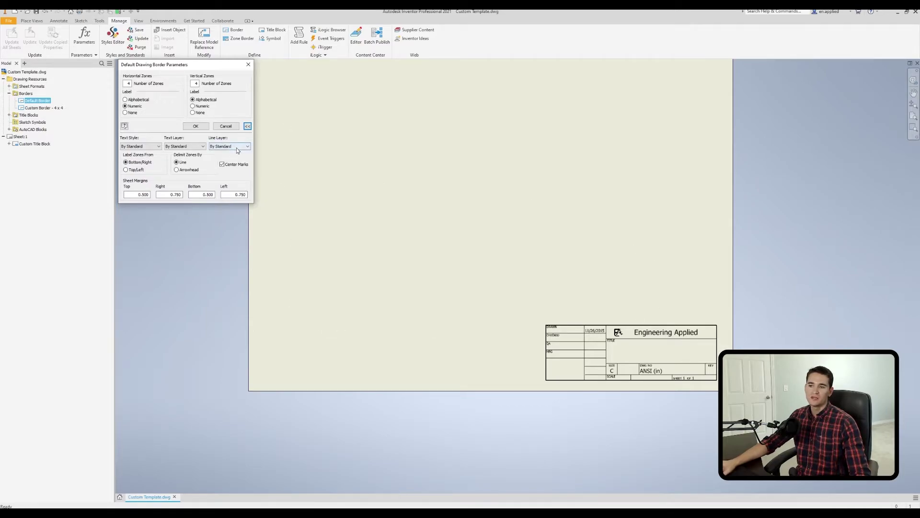
click(224, 127)
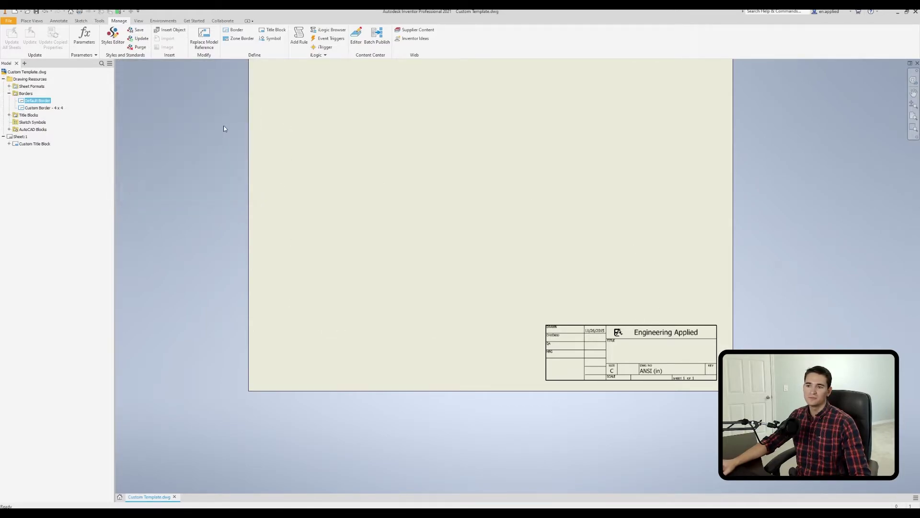
- Create a new layer style named Custom Line based on the Dimension (ANSI) layer
click(113, 39)
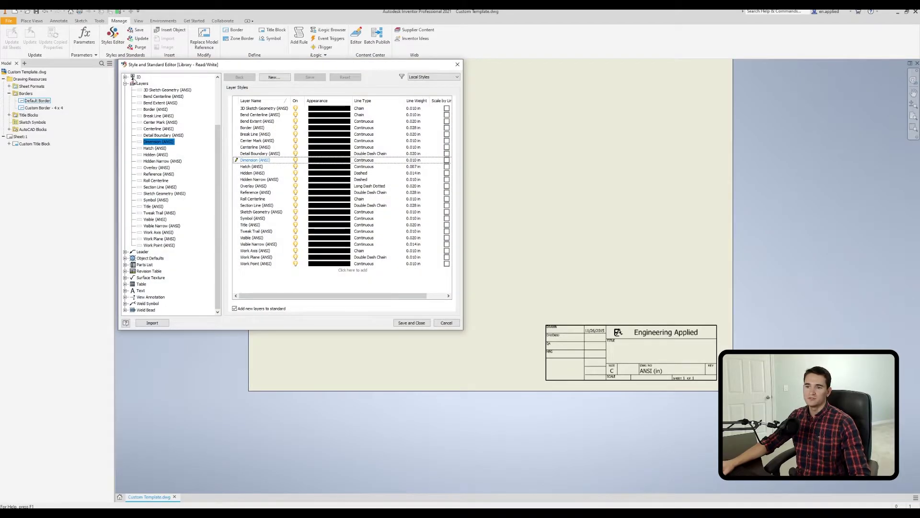
click(274, 77)
double_click(266, 270)
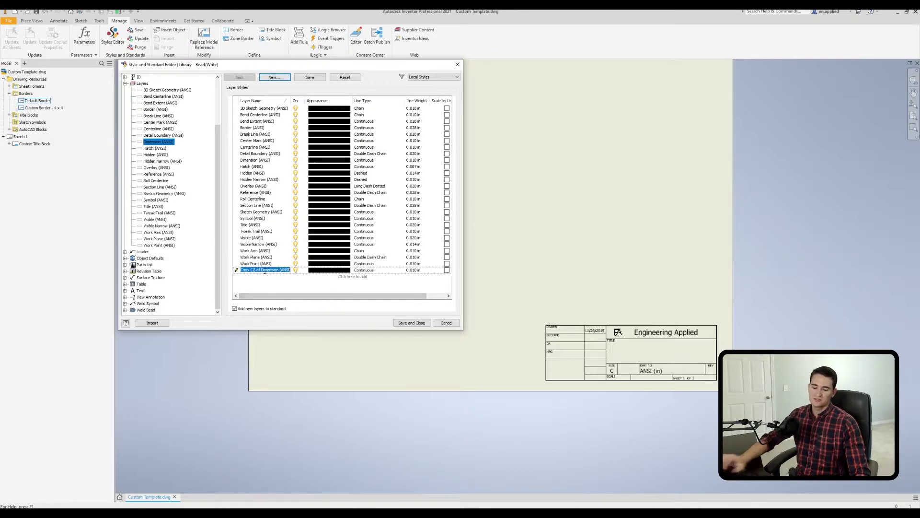
text(Custom Line)
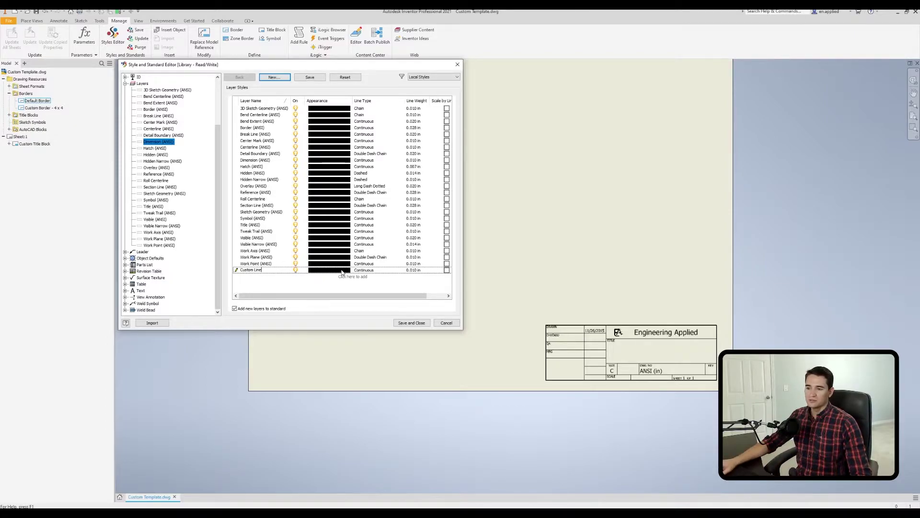
- Set the Custom Line layer to the Dash Dot line type with a 0.039 in line weight, saving the style changes
click(372, 270)
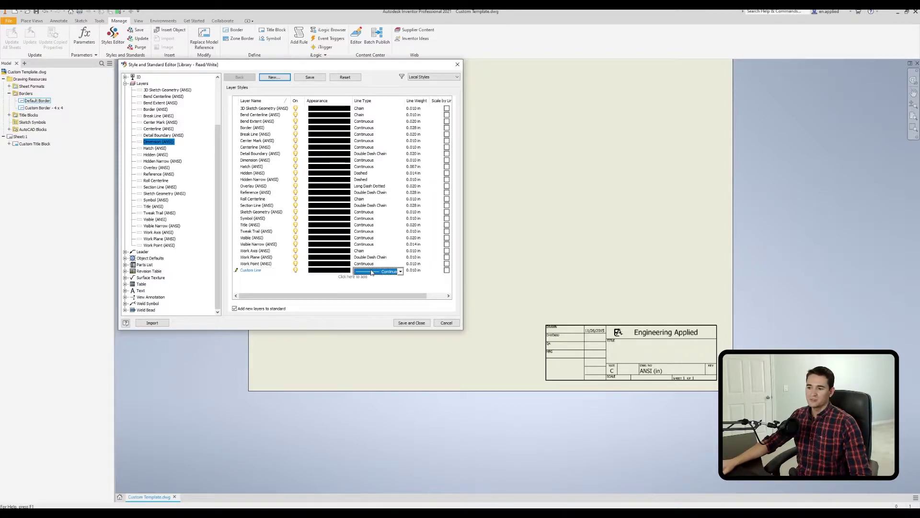
click(401, 271)
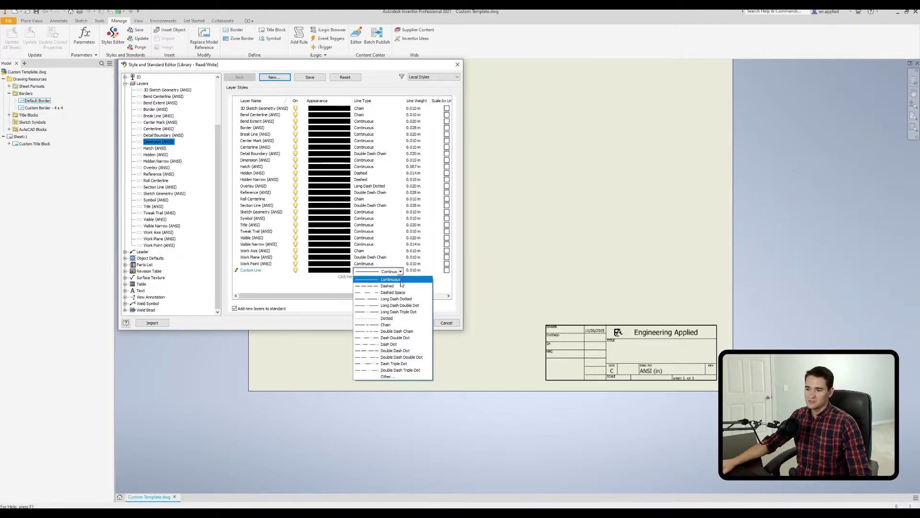
click(394, 344)
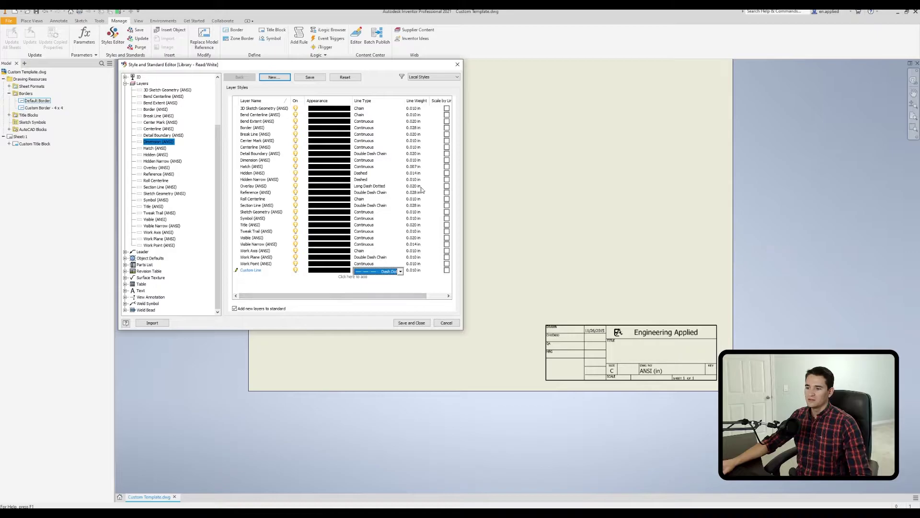
click(415, 271)
click(425, 272)
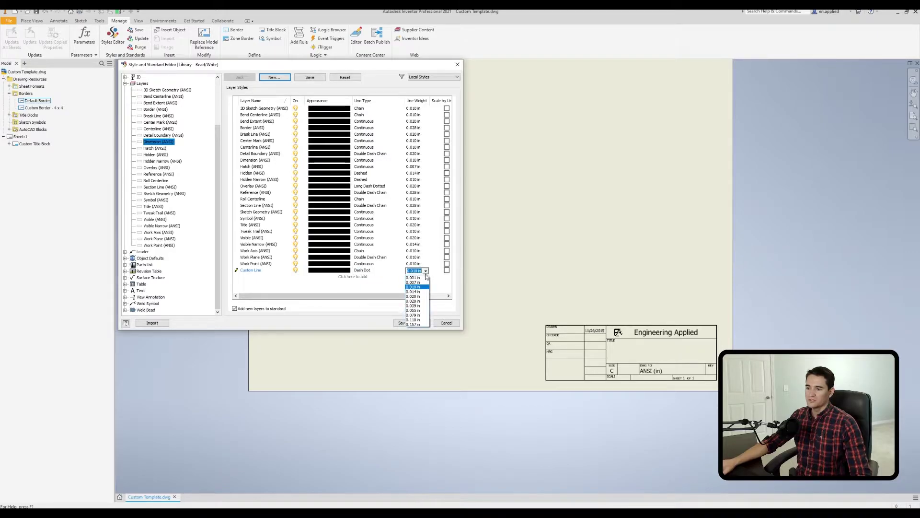
click(421, 306)
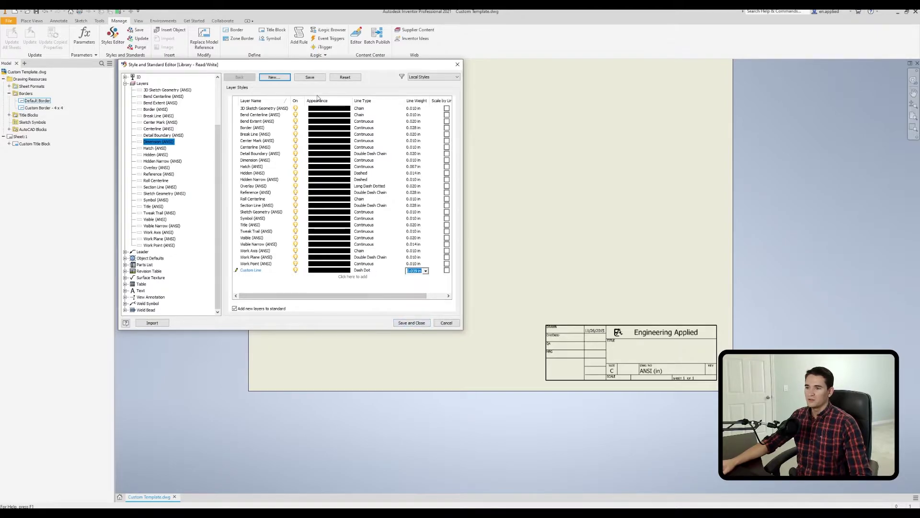
click(319, 78)
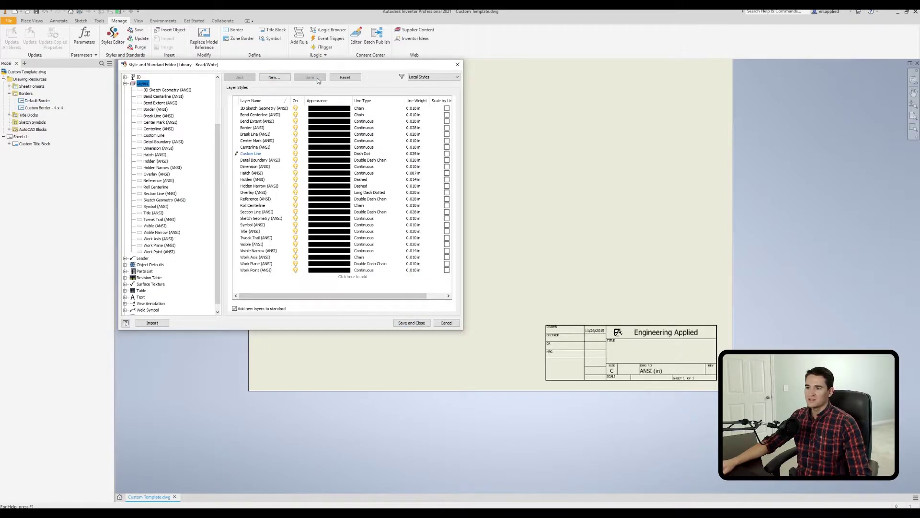
click(412, 323)
- Insert a default border on Sheet:1 with its line layer set to Custom Line
right_click(29, 101)
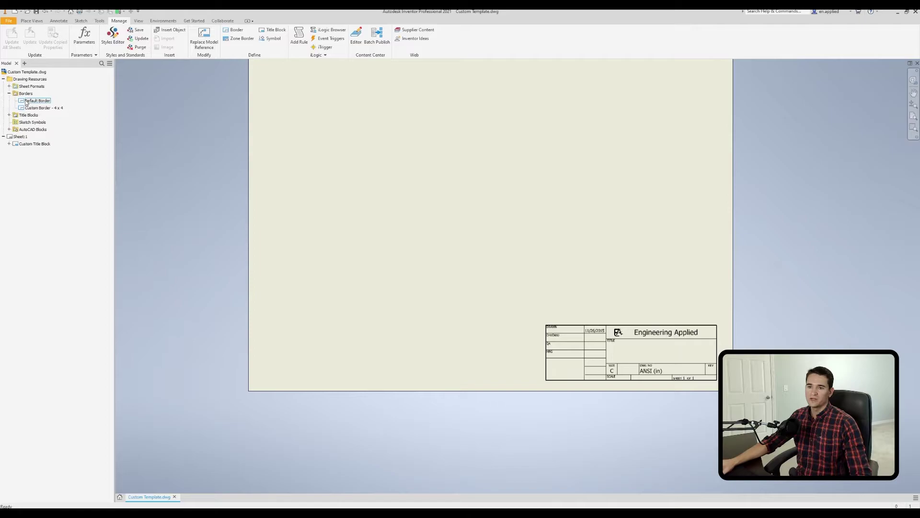
click(46, 111)
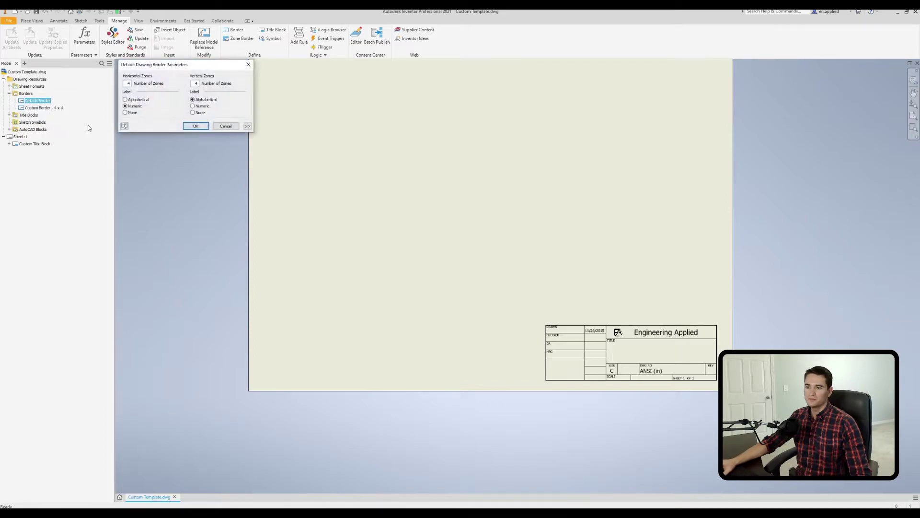
click(248, 126)
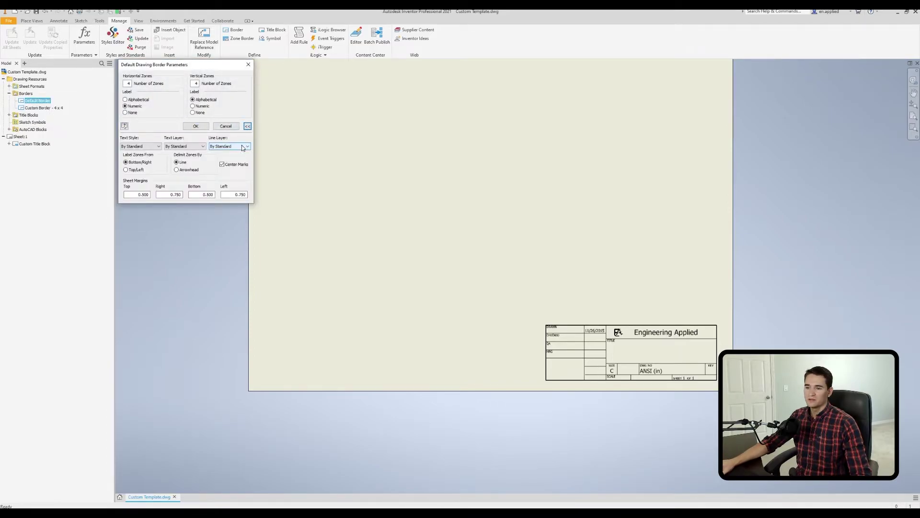
click(243, 146)
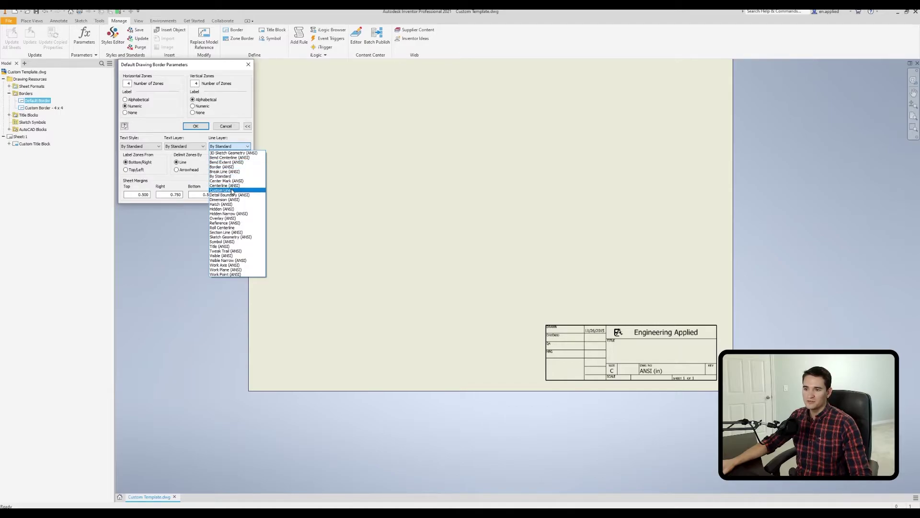
click(233, 192)
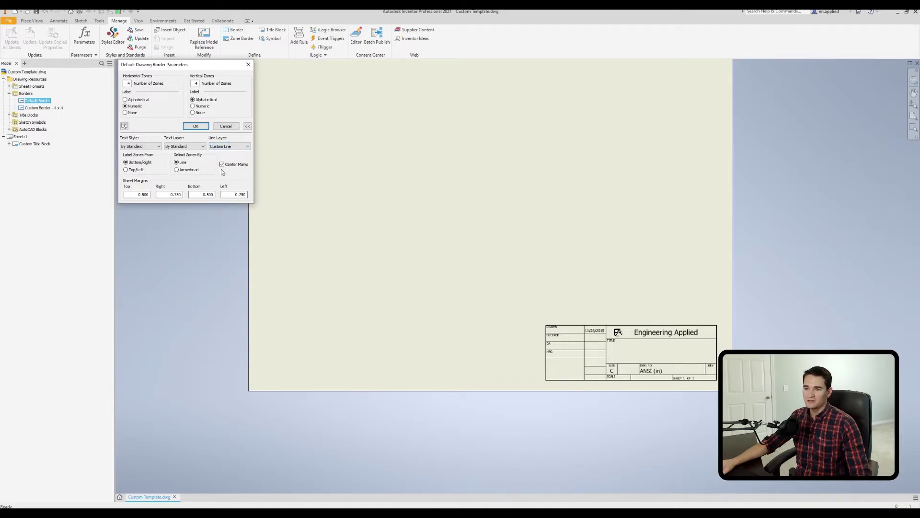
click(196, 126)
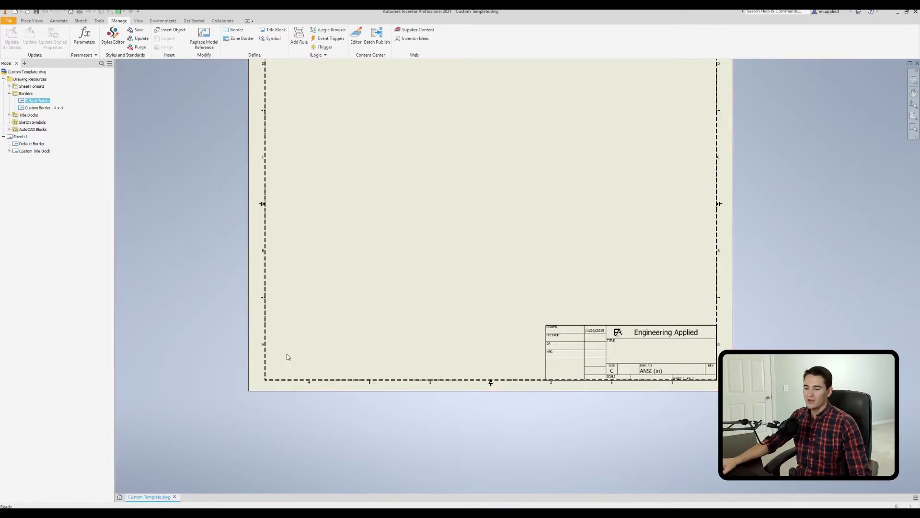
- Examine the border's line type and weight, zone delimiters and center mark along the top edge of the sheet
scroll(419, 286, up, 3)
mouse_move(431, 239)
middle_down()
mouse_move(435, 200)
mouse_move(448, 269)
mouse_move(460, 281)
middle_up()
scroll(441, 171, up, 2)
middle_drag(441, 171, 478, 197)
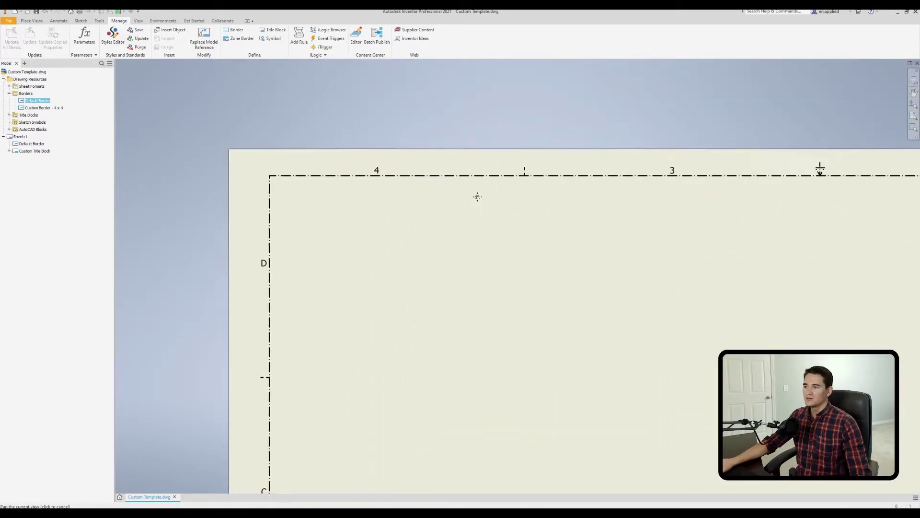
scroll(511, 174, up, 2)
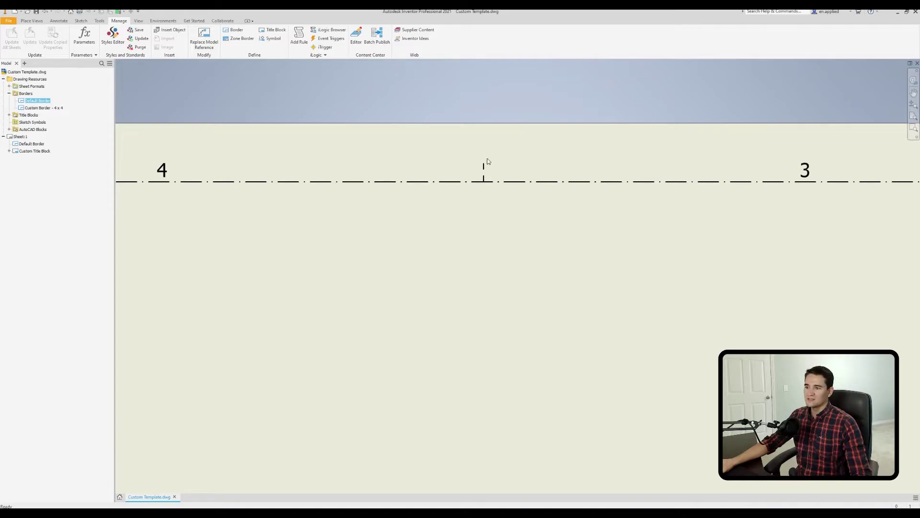
scroll(483, 150, down, 2)
mouse_move(487, 159)
middle_down()
mouse_move(388, 209)
mouse_move(518, 154)
mouse_move(505, 215)
middle_up()
mouse_move(669, 160)
middle_down()
mouse_move(451, 163)
mouse_move(480, 191)
middle_up()
scroll(480, 192, down, 2)
middle_drag(352, 178, 485, 160)
key(Escape)
scroll(392, 191, down, 2)
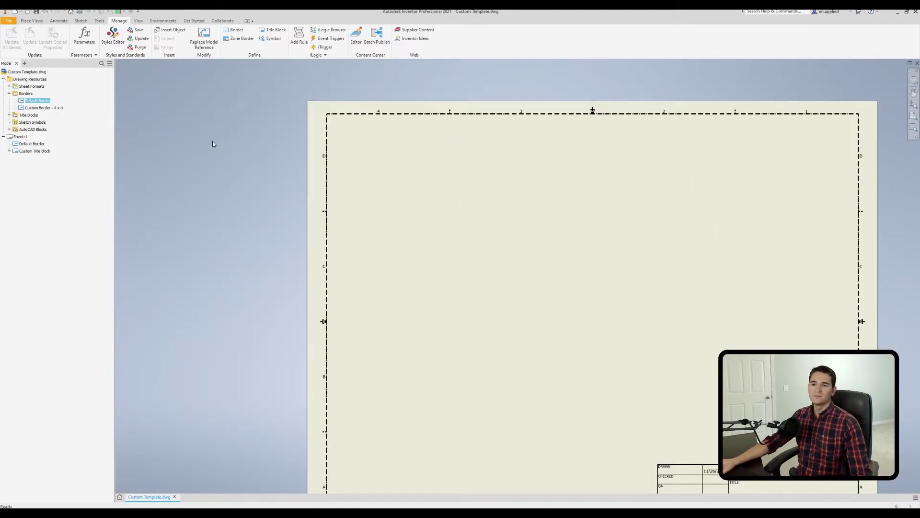
- Replace the dash-dot border on Sheet:1 with a default border whose line layer is By Standard
right_click(34, 143)
click(50, 155)
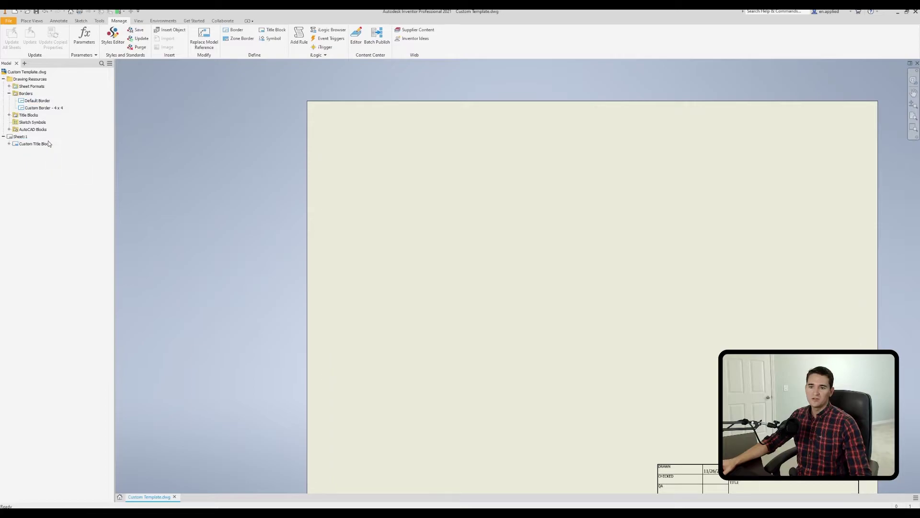
right_click(38, 101)
click(49, 118)
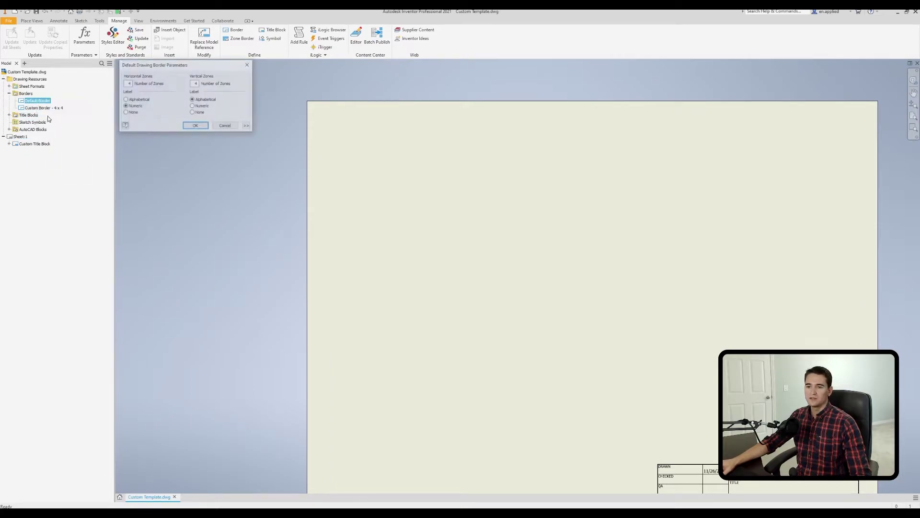
click(247, 126)
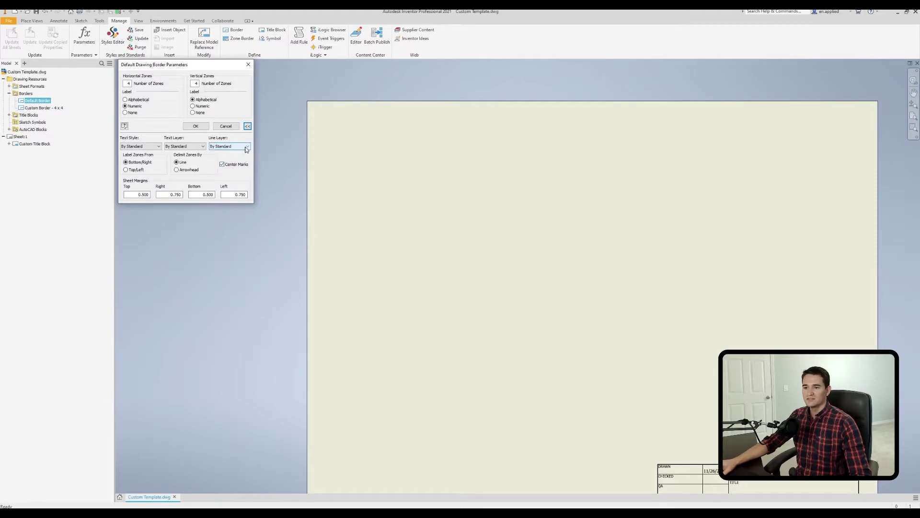
click(196, 127)
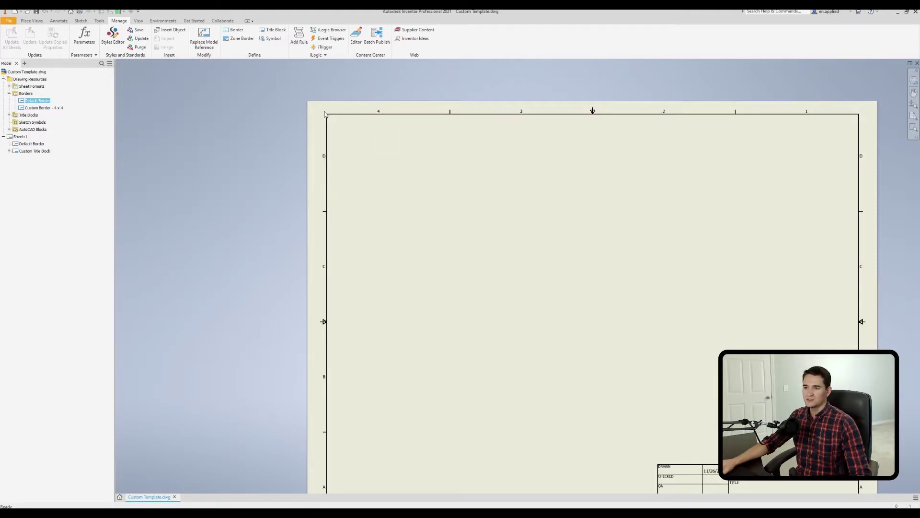
- Delete the border from Sheet:1 and reinsert a default border with Line zone delimiters, center marks and 0.500 and 0.750 sheet margins
scroll(333, 238, down, 3)
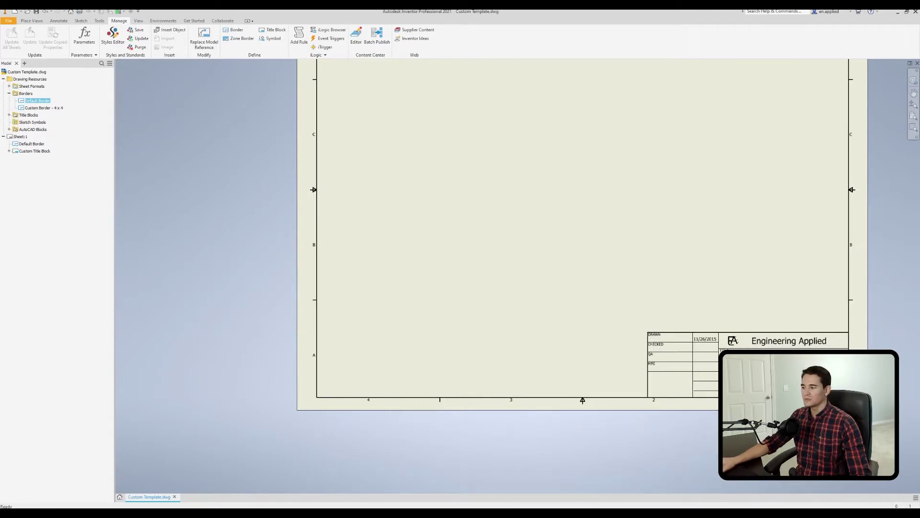
scroll(347, 172, up, 2)
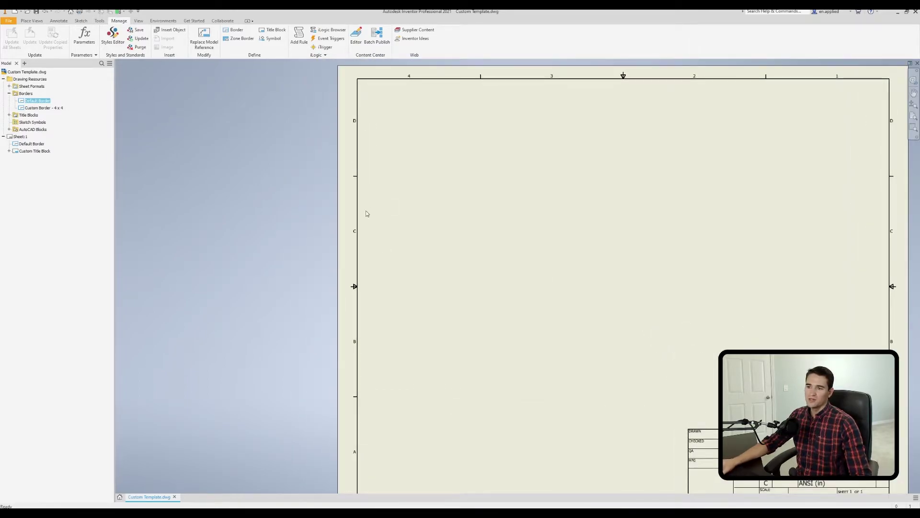
right_click(41, 144)
click(66, 151)
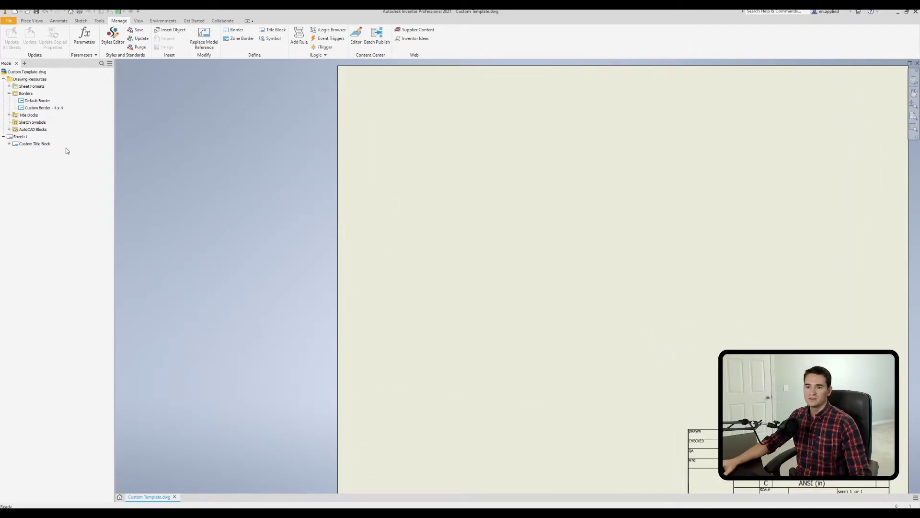
right_click(39, 100)
click(62, 110)
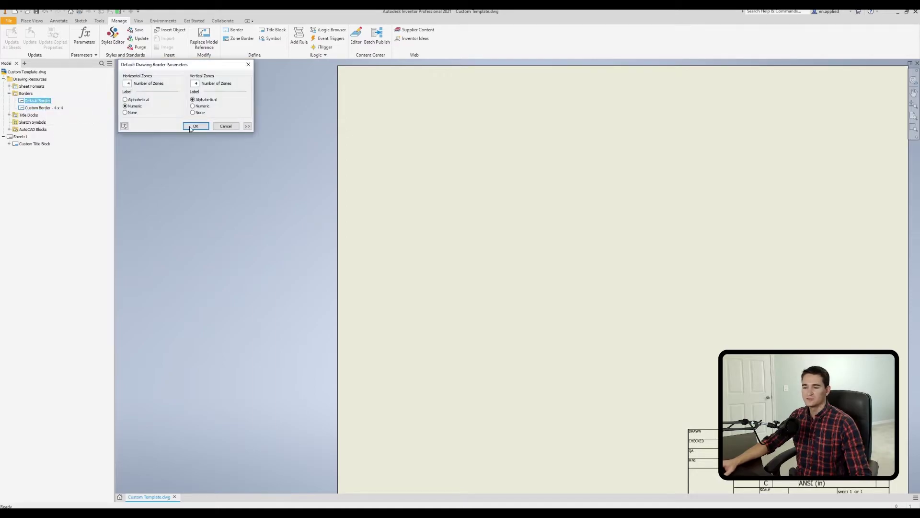
click(248, 126)
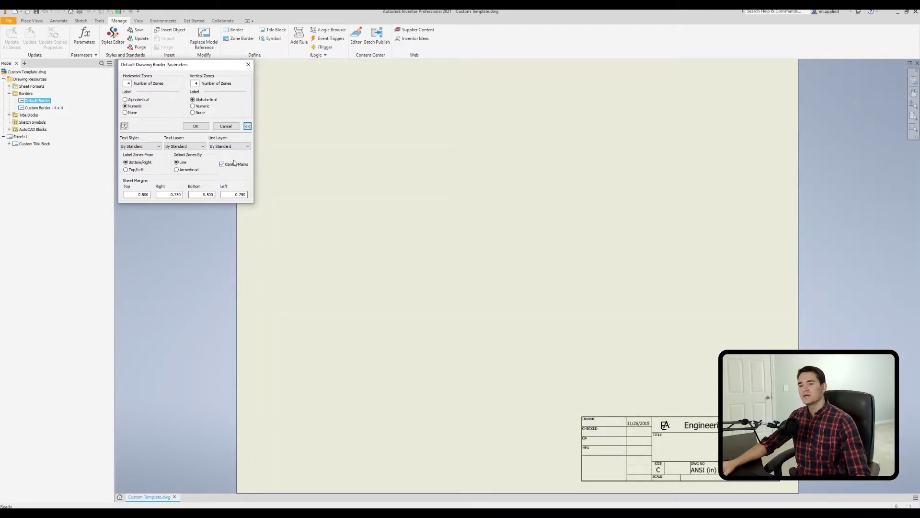
click(195, 126)
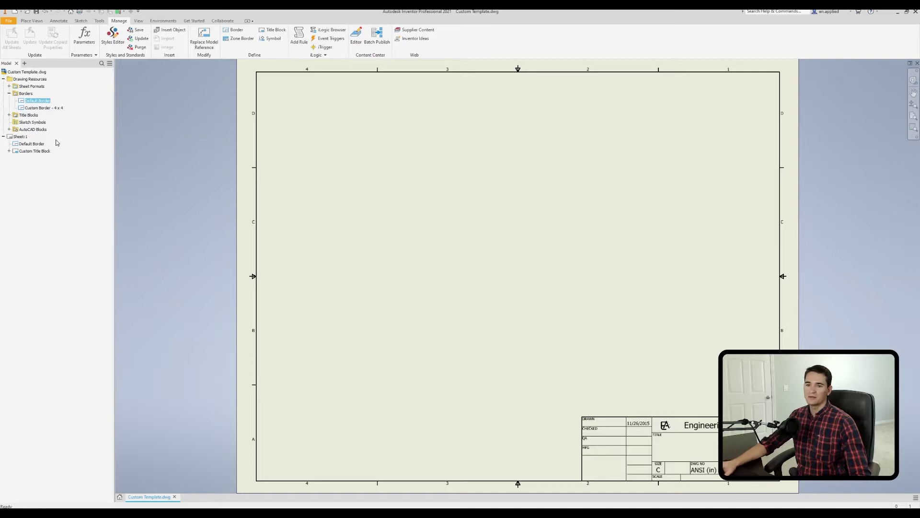
- Replace the border on Sheet:1 with a default border that has center marks turned off
right_click(37, 144)
click(52, 158)
right_click(39, 101)
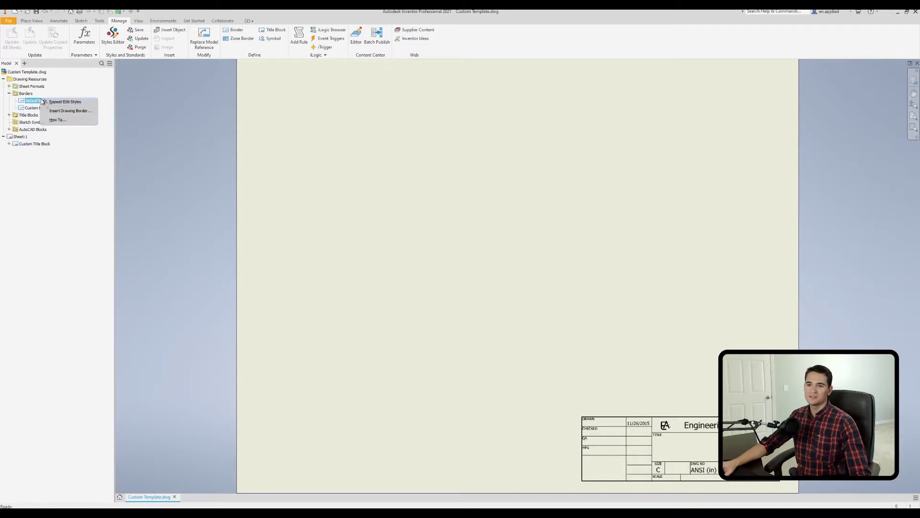
click(62, 108)
click(248, 126)
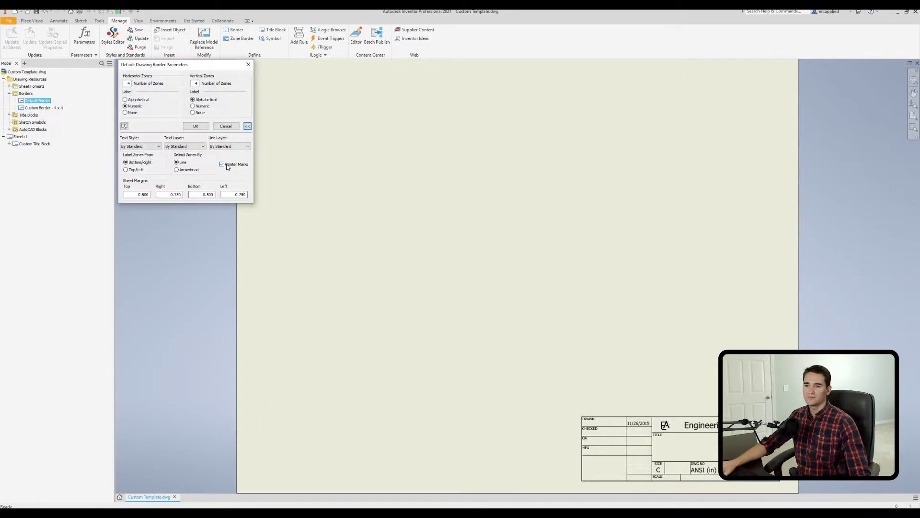
click(223, 166)
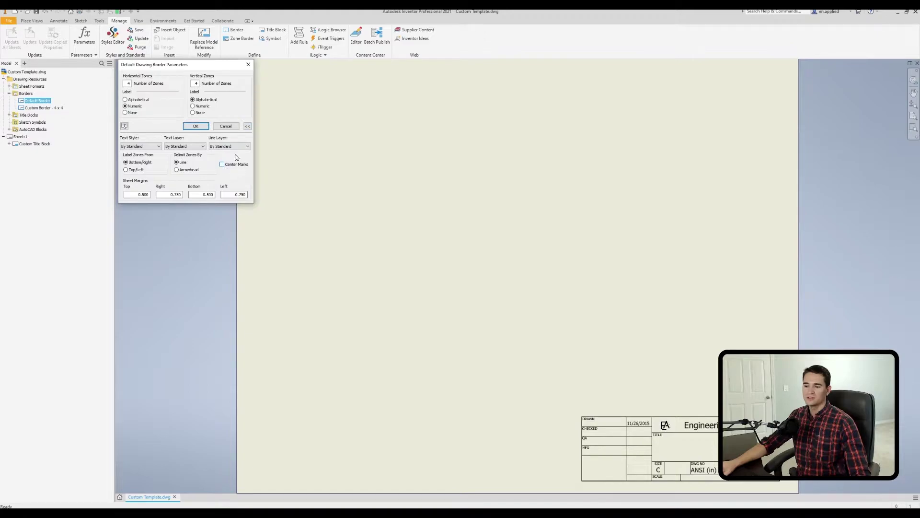
click(195, 126)
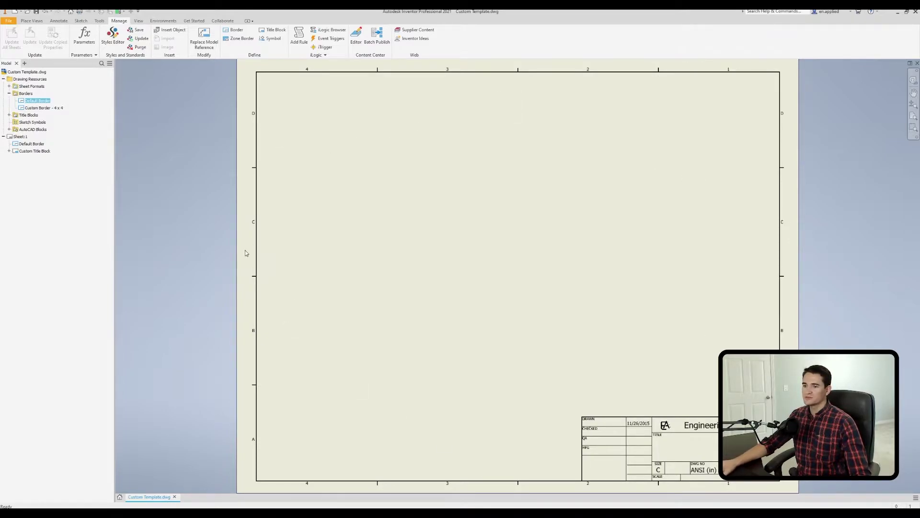
- Replace the border on Sheet:1 with a default border using .25 top and bottom and .5 right and left sheet margins
right_click(31, 144)
click(43, 155)
right_click(35, 102)
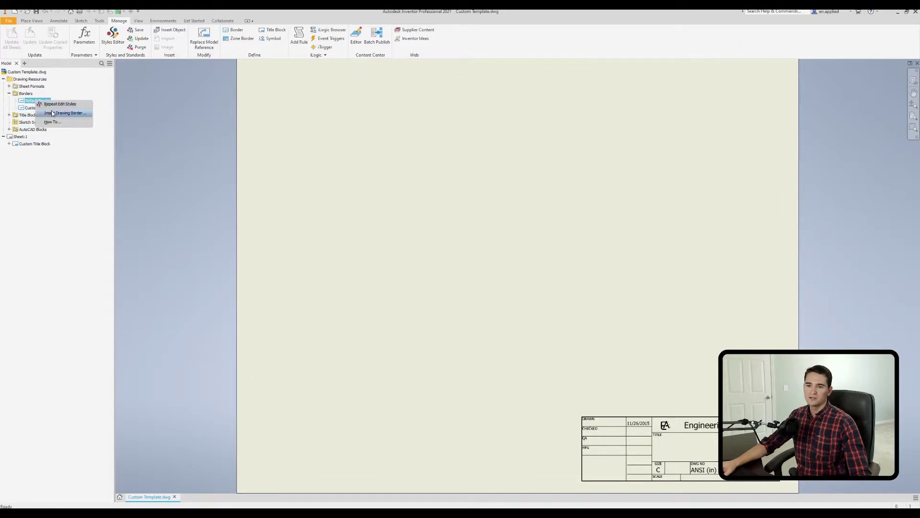
click(45, 109)
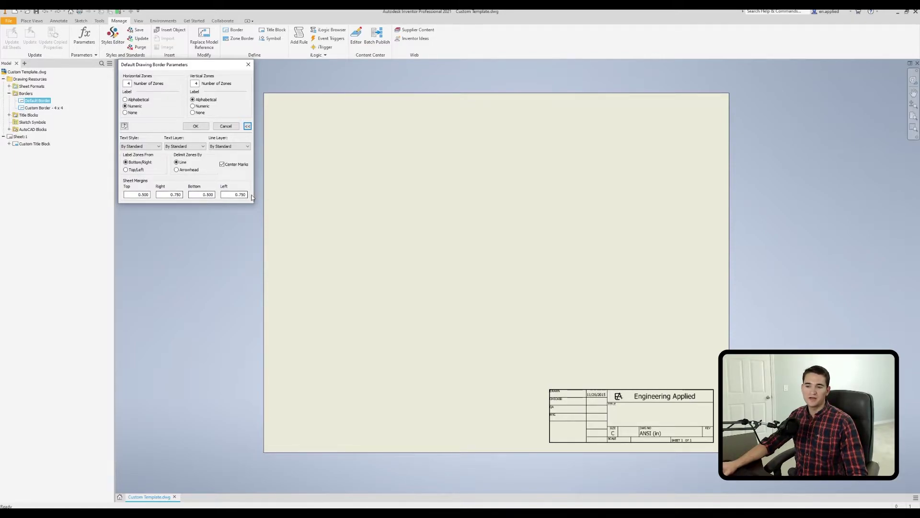
double_click(135, 194)
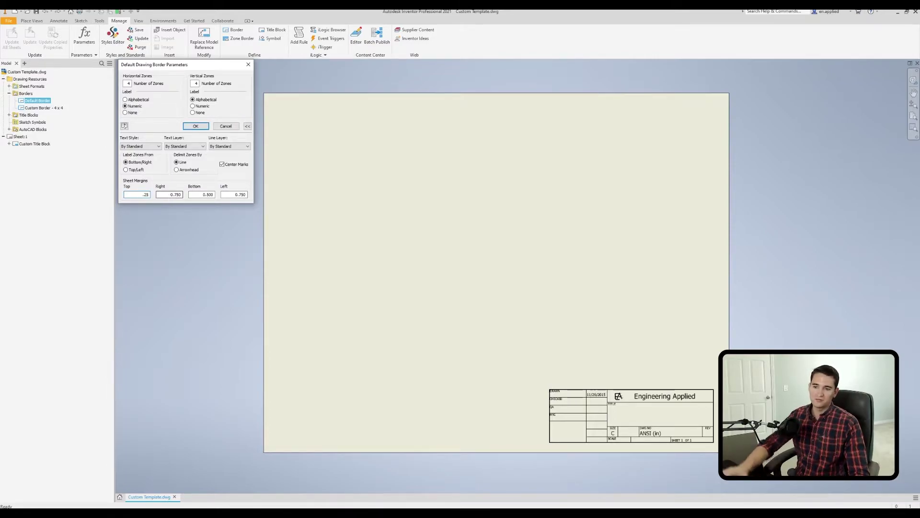
double_click(203, 195)
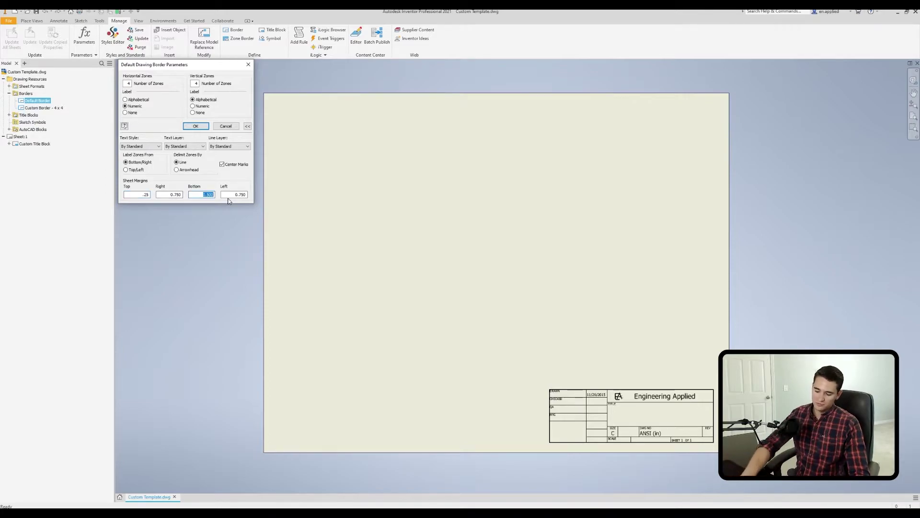
text(.25)
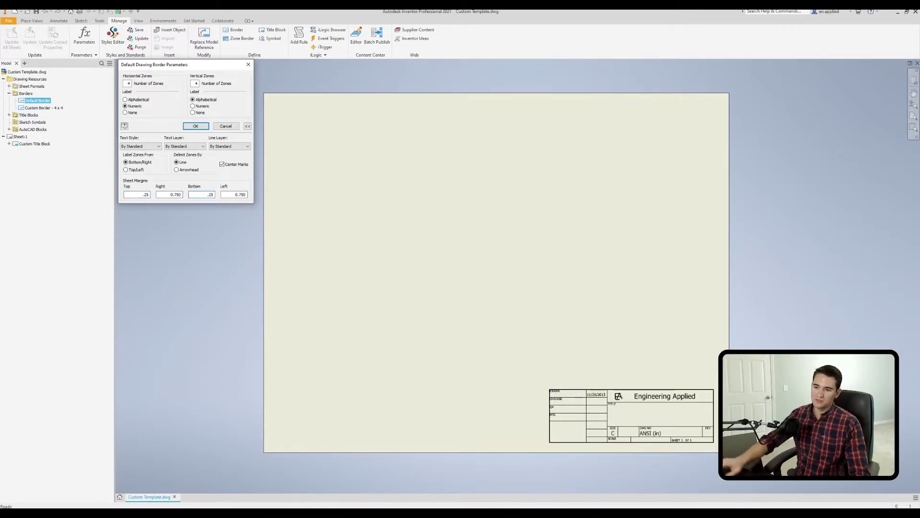
double_click(176, 194)
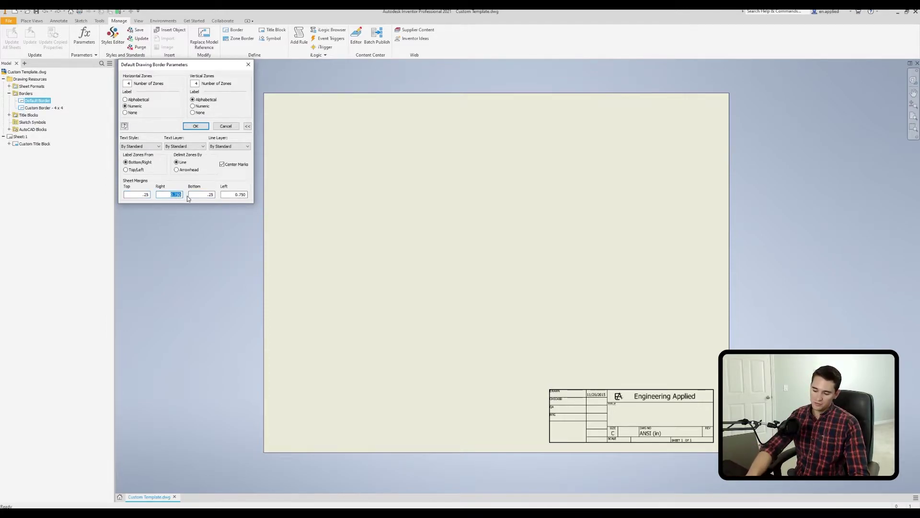
text(.5)
key(Tab)
key(Tab)
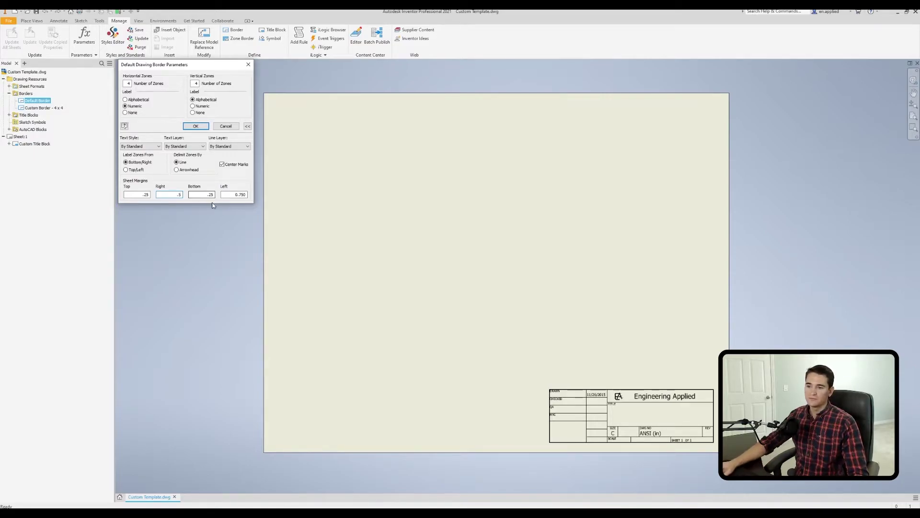
text(.5)
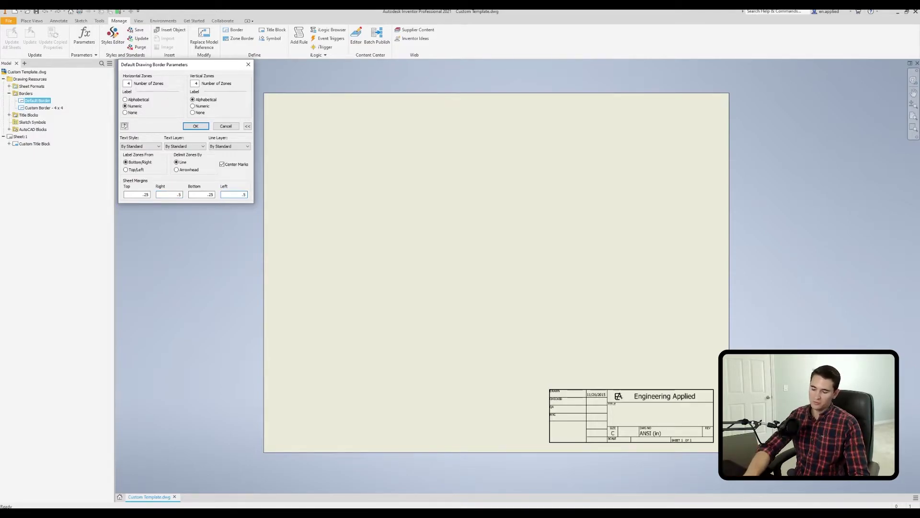
click(207, 127)
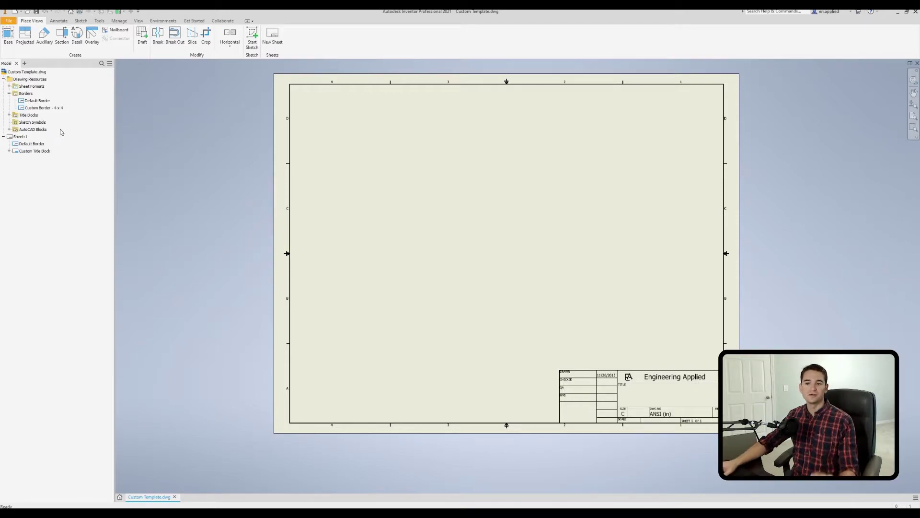
- Delete the default border from Sheet:1
right_click(38, 144)
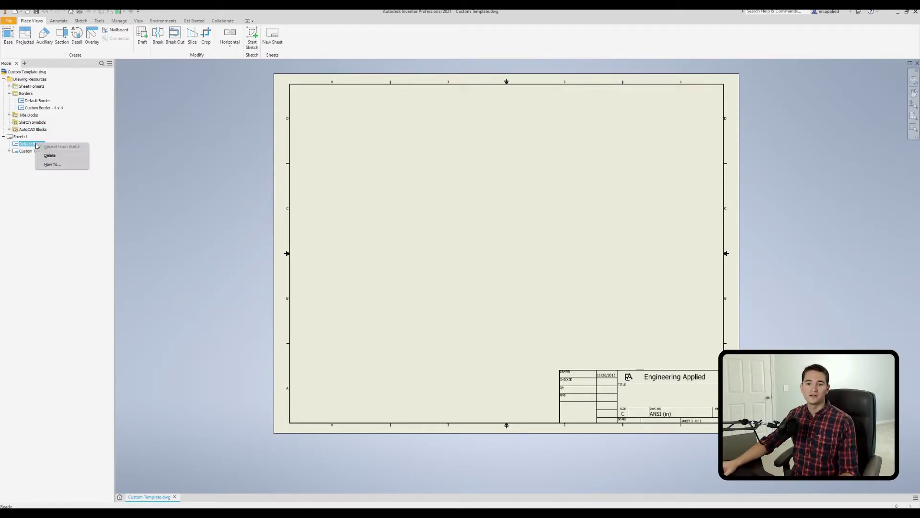
click(60, 158)
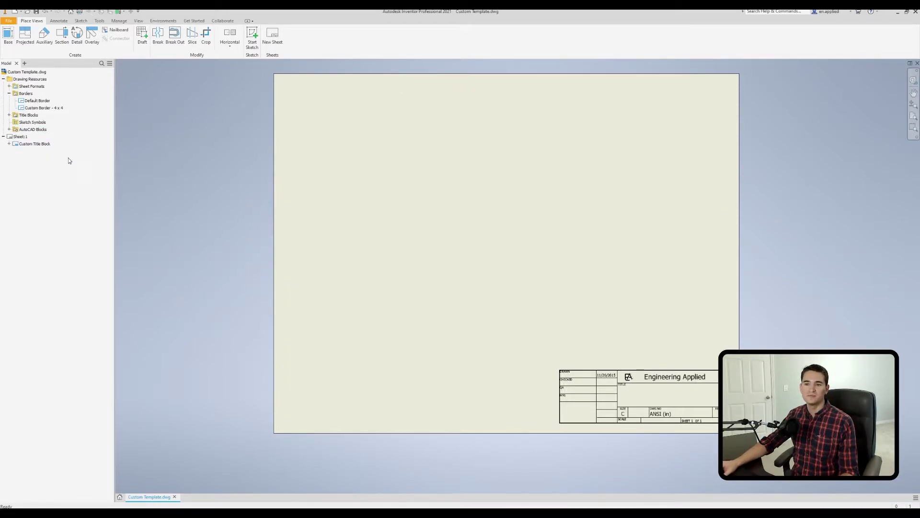
click(120, 21)
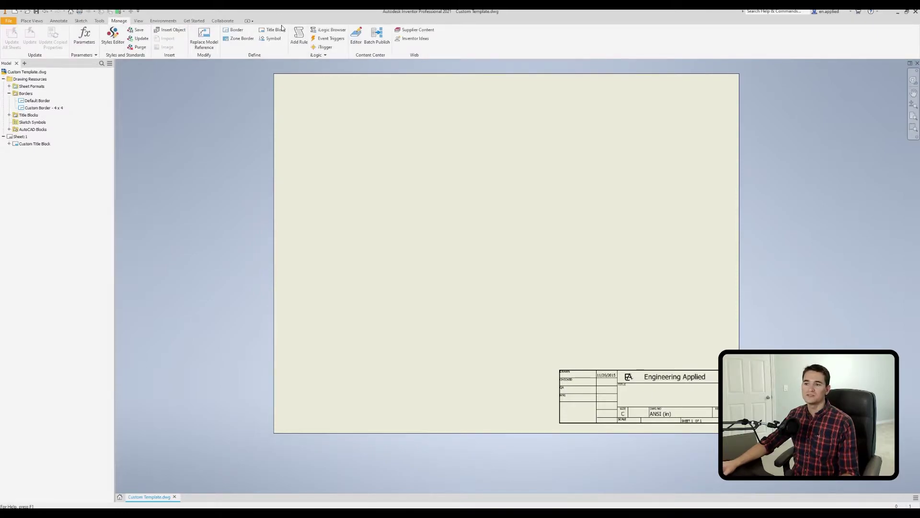
click(234, 30)
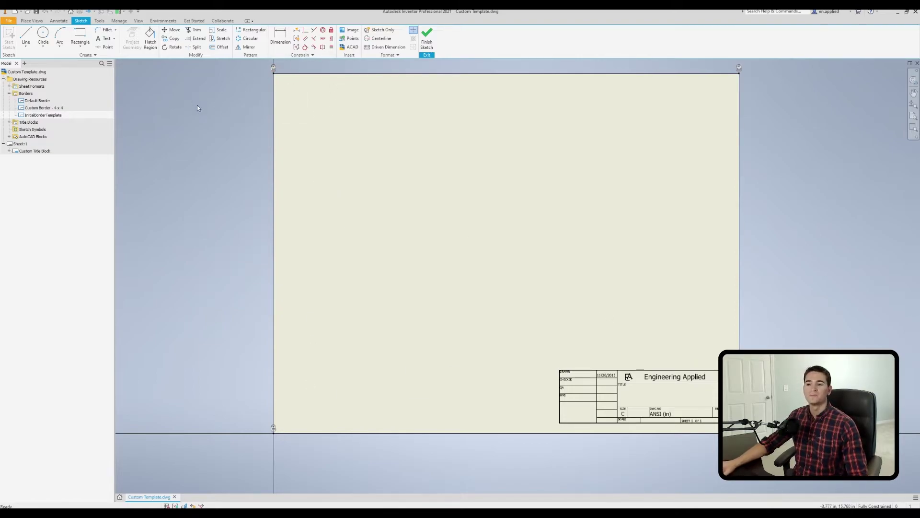
click(426, 39)
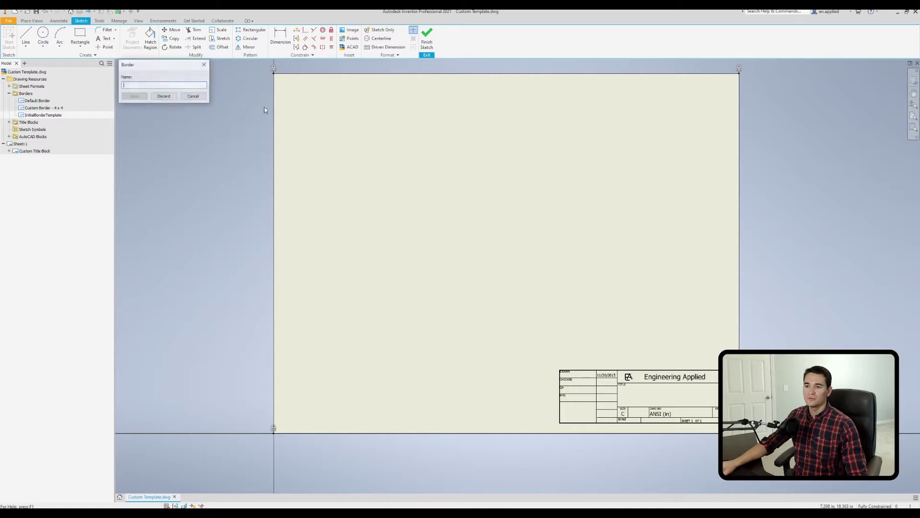
click(168, 98)
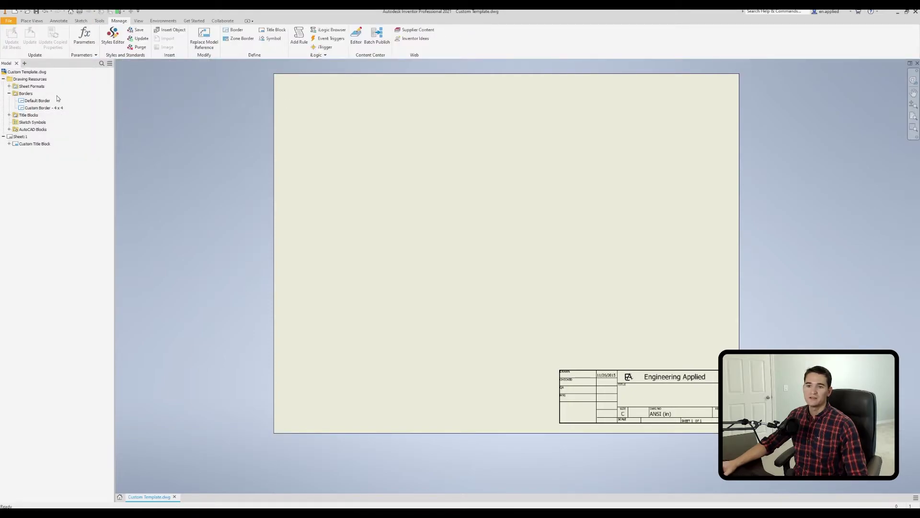
- Insert Custom Border - 4 x 4 on Sheet:1 and delete it from the sheet again
right_click(42, 107)
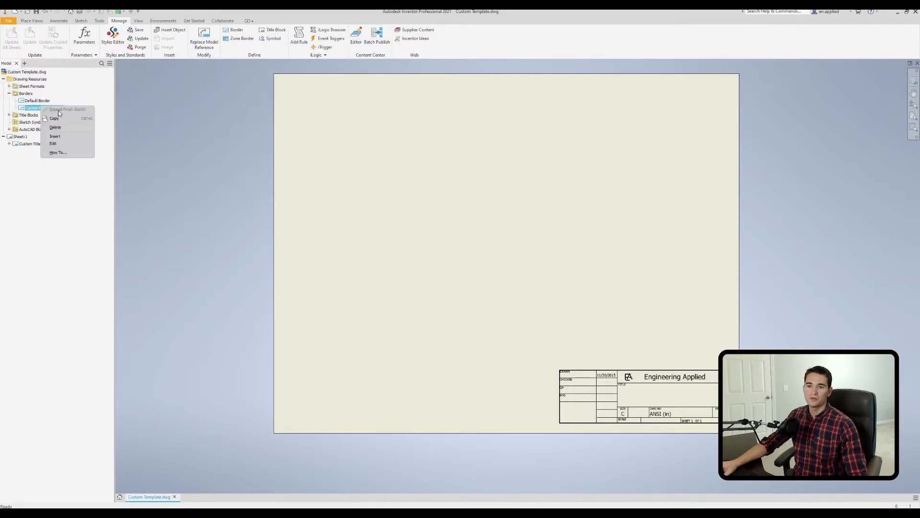
click(55, 137)
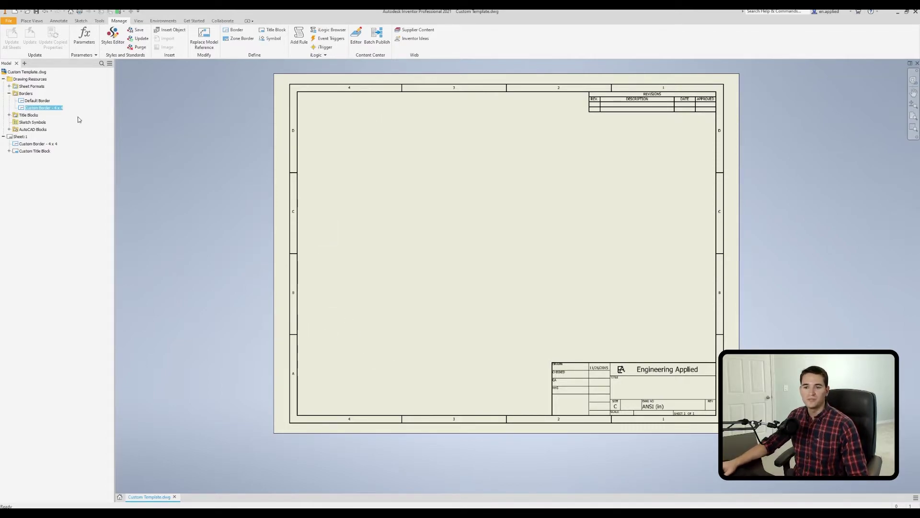
right_click(38, 144)
click(53, 156)
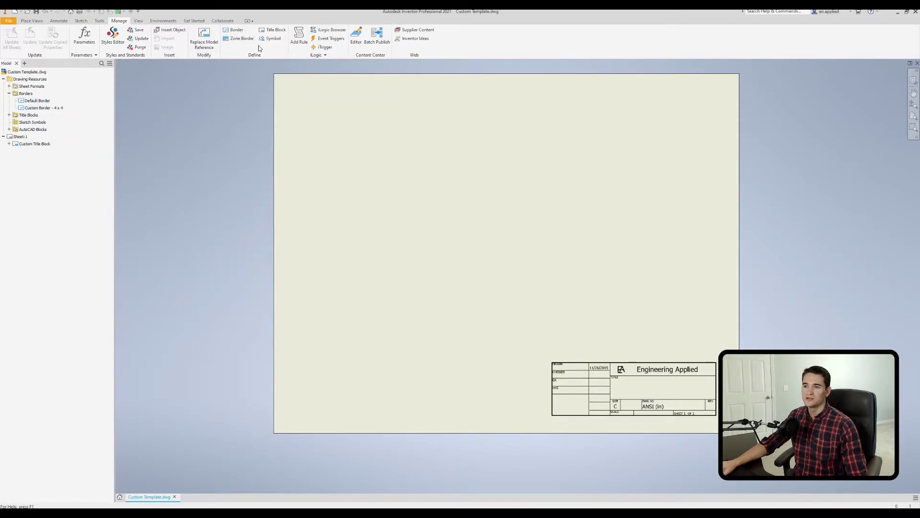
- Start a new border definition and sketch a rectangle just inside the sheet edges, about 0.6 in from the left edge
click(234, 33)
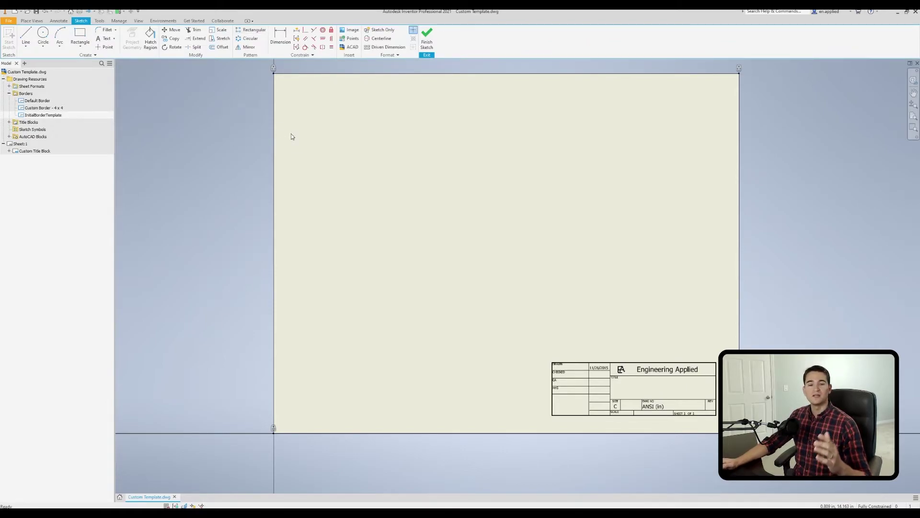
click(77, 38)
click(286, 84)
click(733, 421)
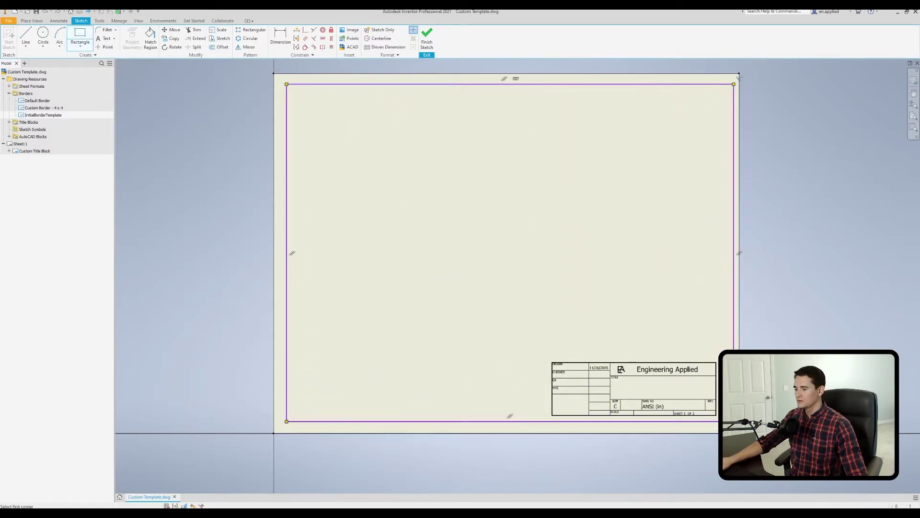
right_click(459, 230)
- Dimension the rectangle's left side .75 in from the sheet's upper-left corner point
right_click(433, 217)
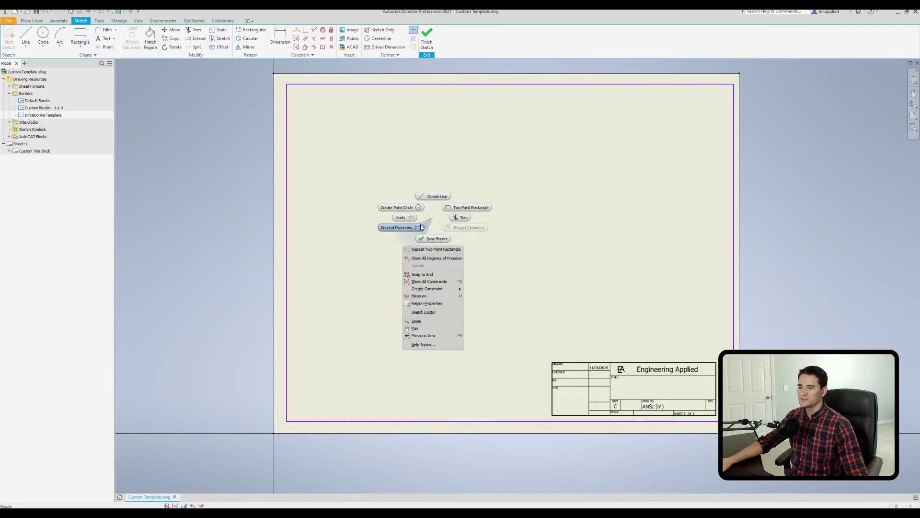
click(422, 228)
click(287, 211)
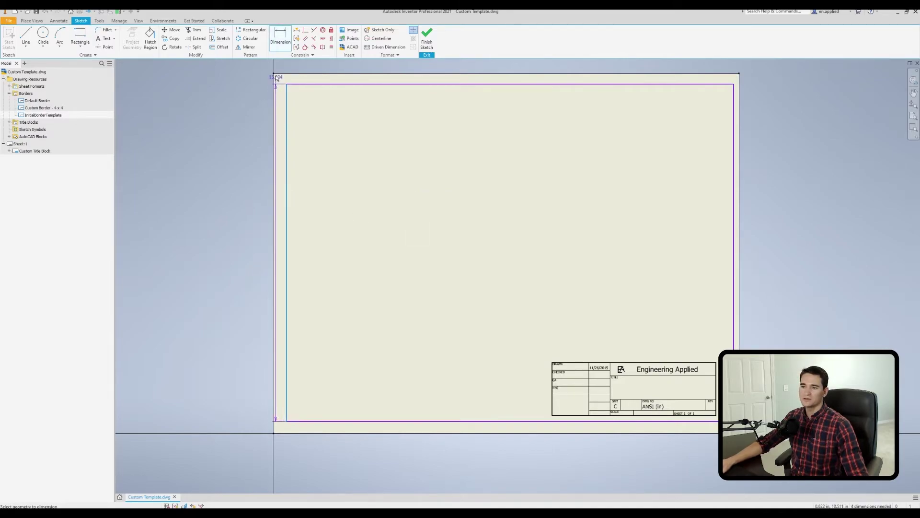
click(274, 74)
click(216, 207)
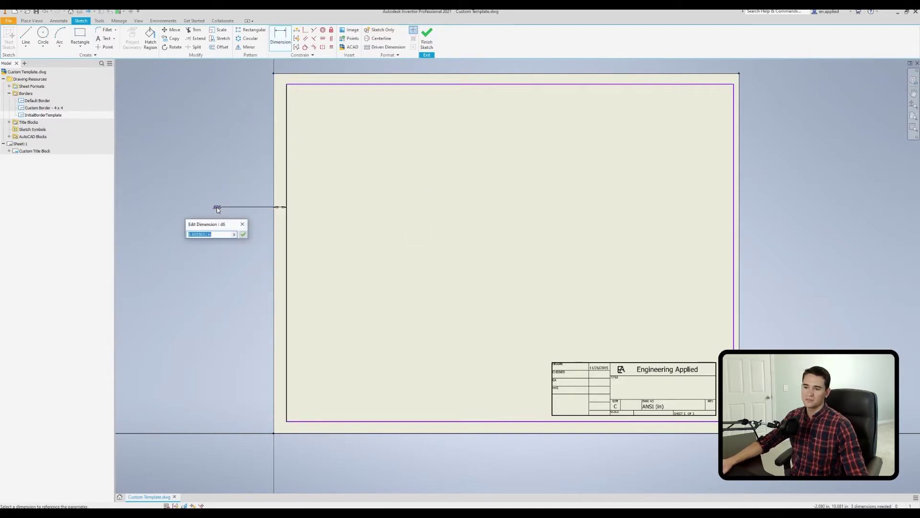
text(.75)
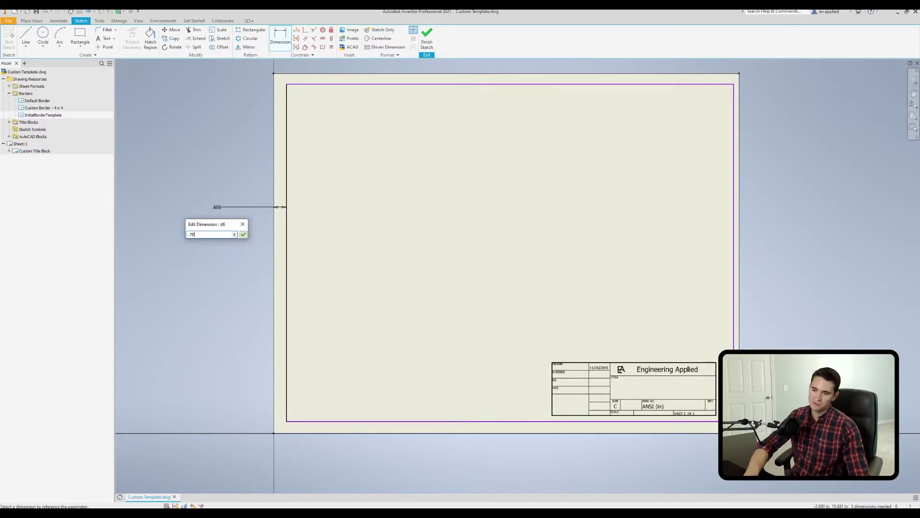
key(Return)
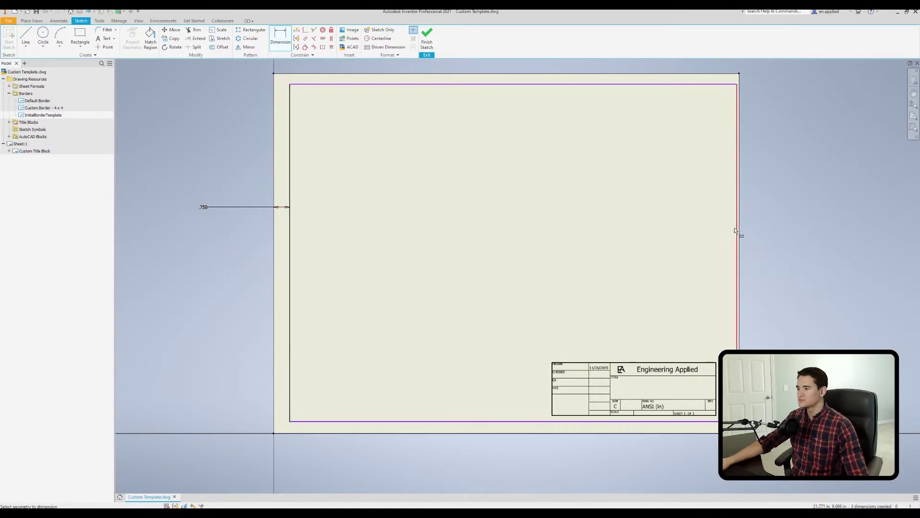
- Dimension the rectangle's right side from the sheet's upper-right corner point, linking its value to the left offset dimension
click(735, 229)
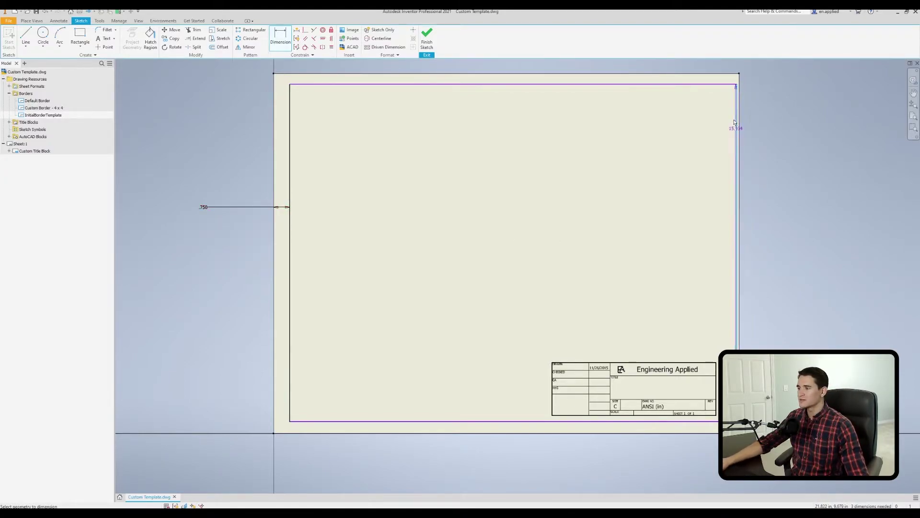
click(738, 73)
click(789, 231)
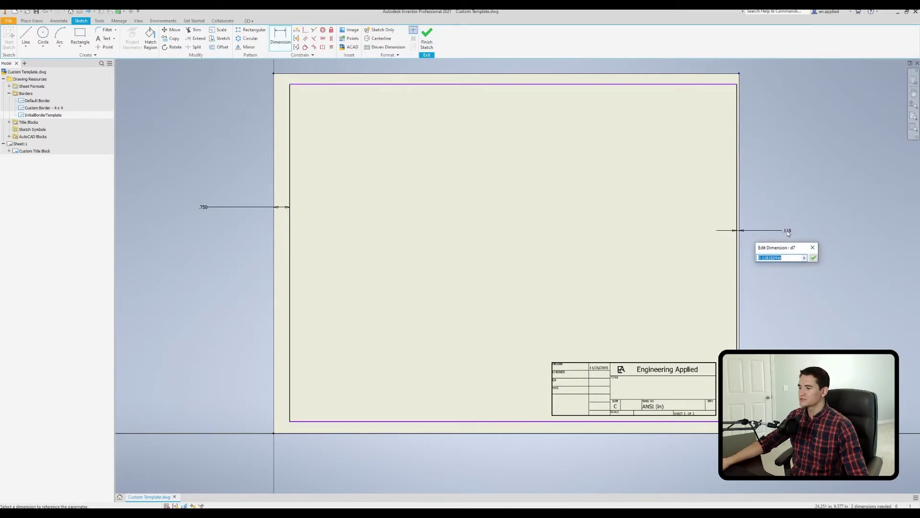
click(205, 209)
click(813, 258)
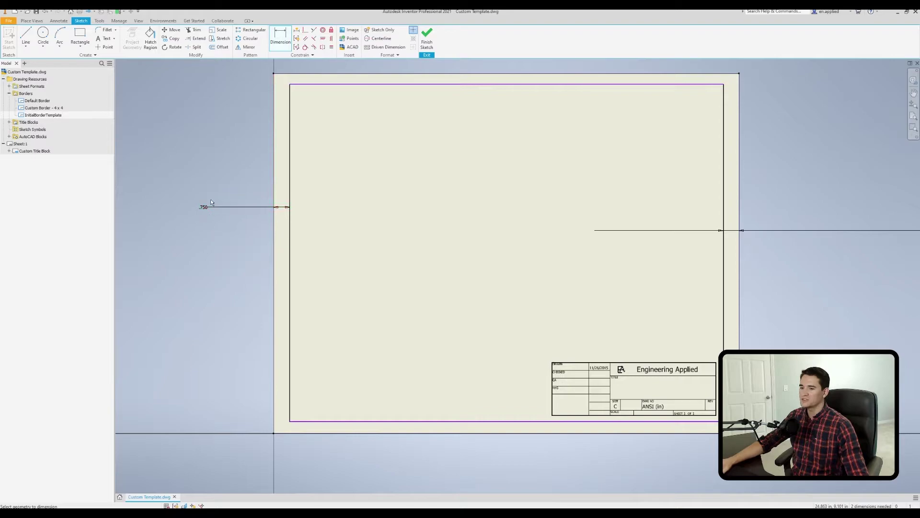
middle_drag(700, 259, 506, 238)
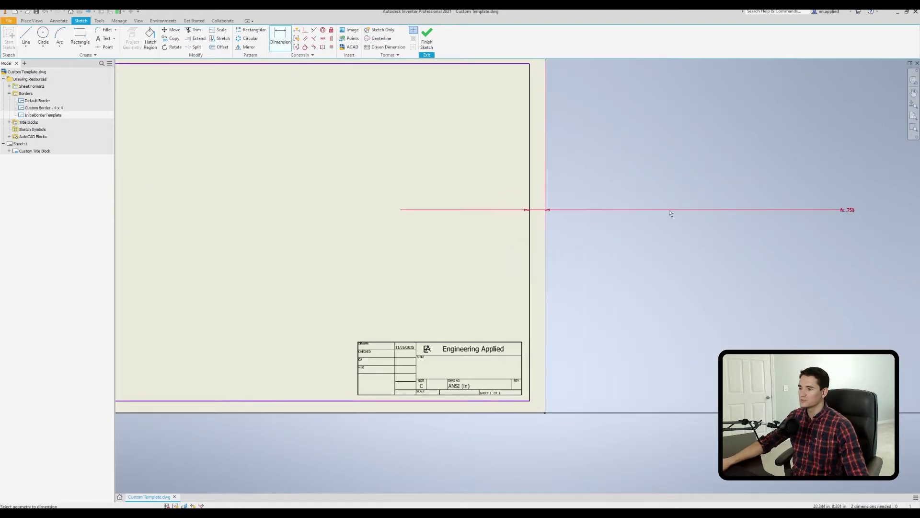
middle_drag(669, 209, 848, 266)
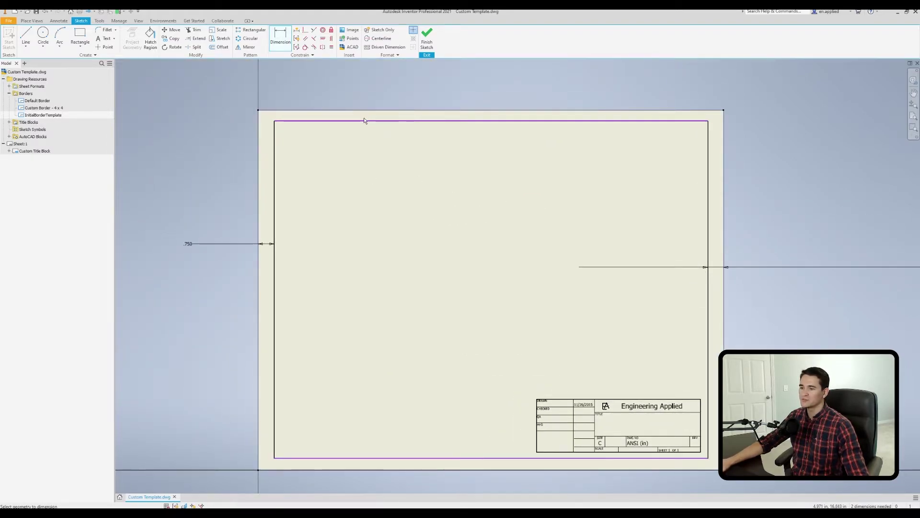
right_click(342, 158)
key(Escape)
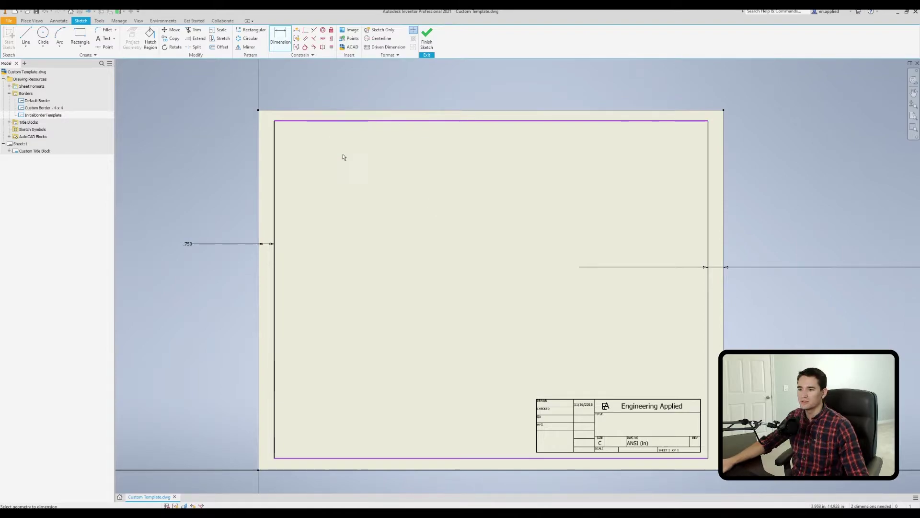
- Dimension the rectangle's top side .5 in from the sheet's top edge
click(286, 121)
click(284, 110)
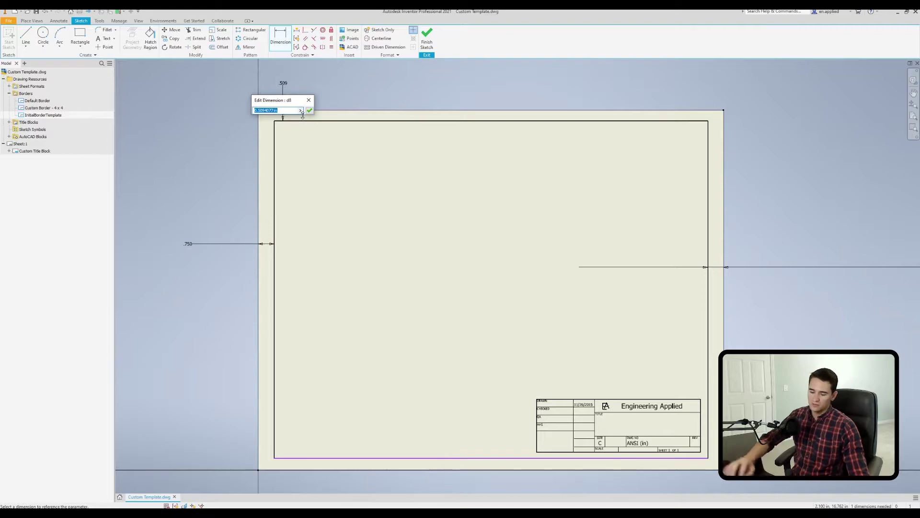
text(.5)
key(Return)
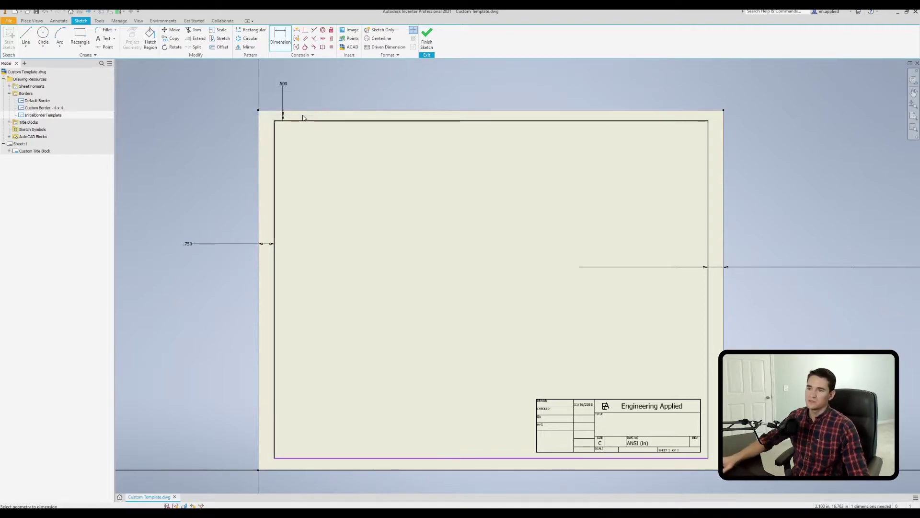
- Dimension the rectangle's bottom side from the sheet's bottom edge, linking its value to the top offset dimension
middle_drag(492, 181, 452, 137)
middle_drag(438, 225, 460, 184)
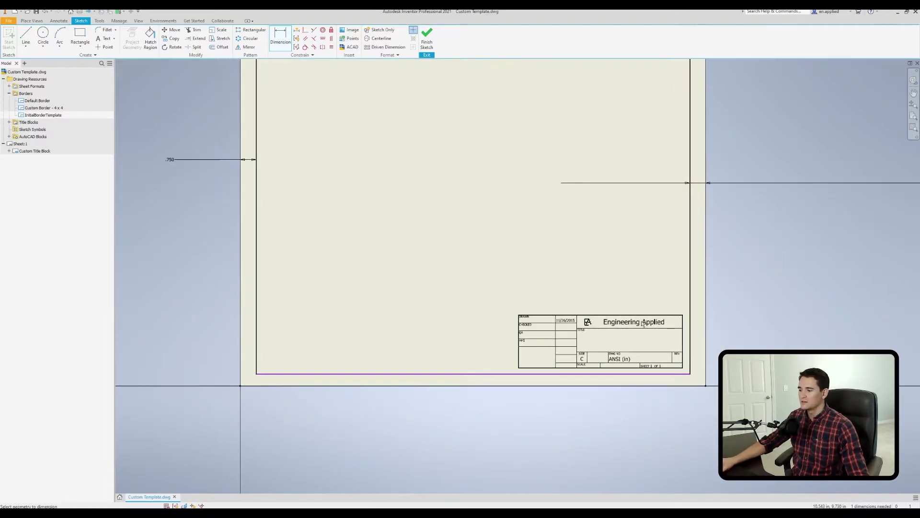
click(684, 379)
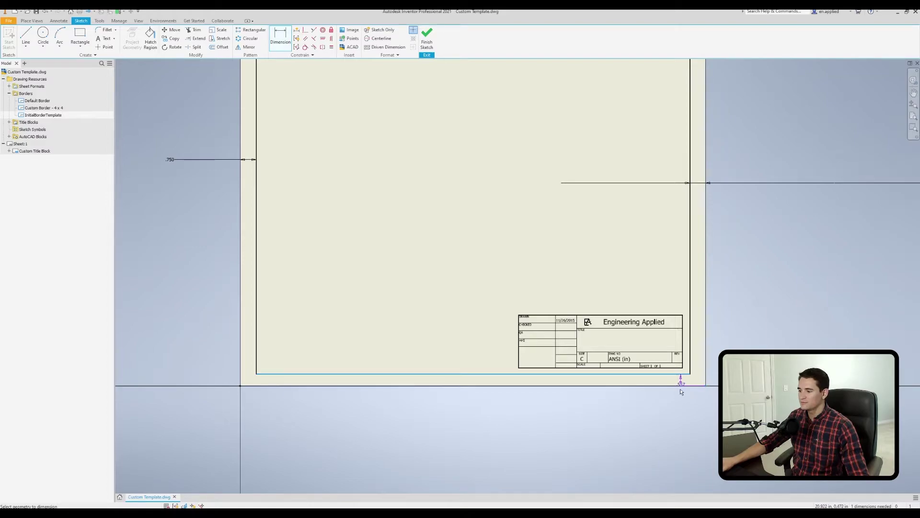
click(682, 384)
click(684, 405)
middle_drag(353, 77, 405, 253)
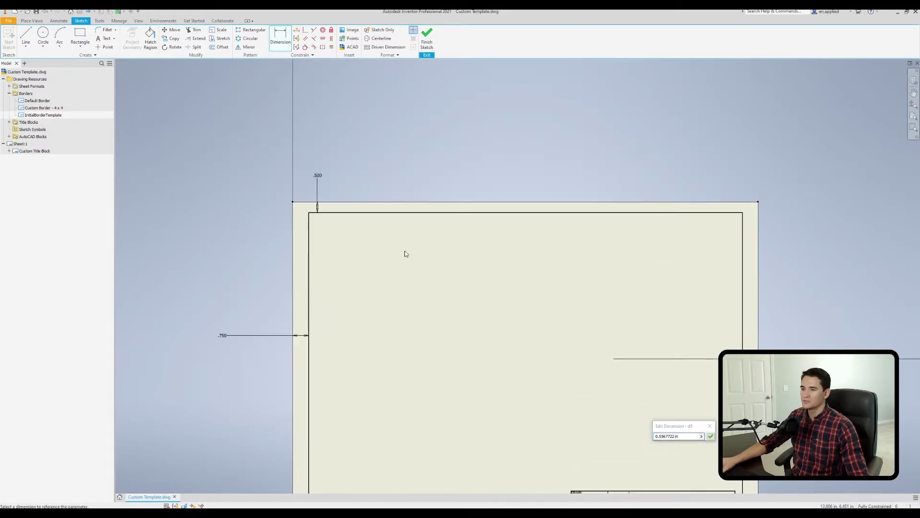
click(318, 176)
middle_drag(522, 308, 472, 149)
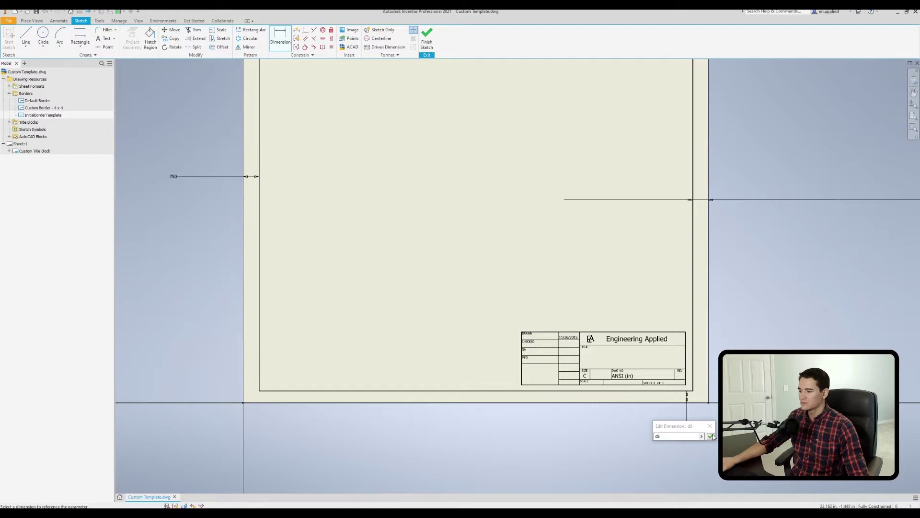
click(712, 436)
- Offset the border rectangle inward by .35 in to create a second, inner rectangle
scroll(563, 214, up, 2)
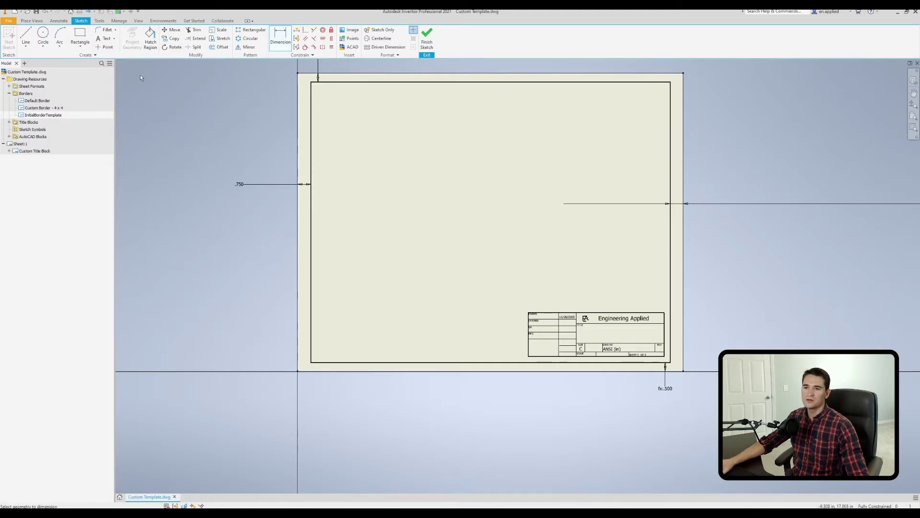
click(223, 48)
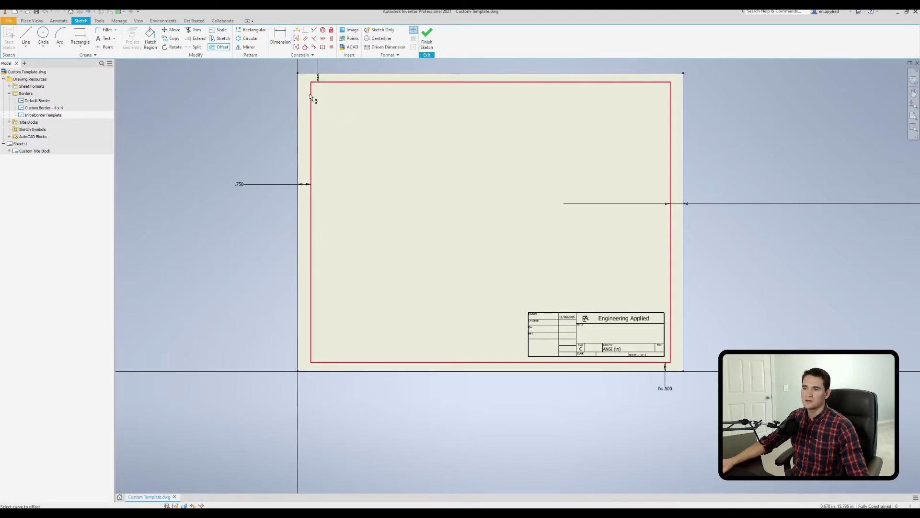
click(312, 94)
text(.35)
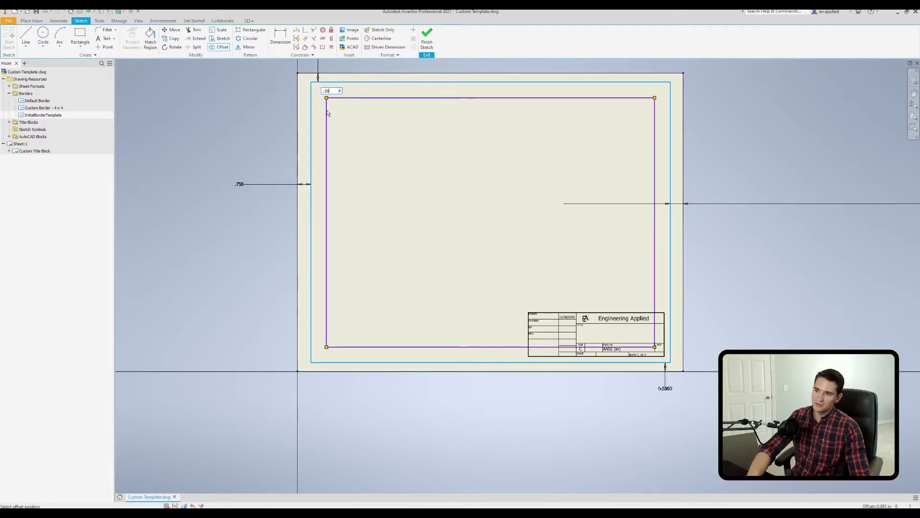
key(Return)
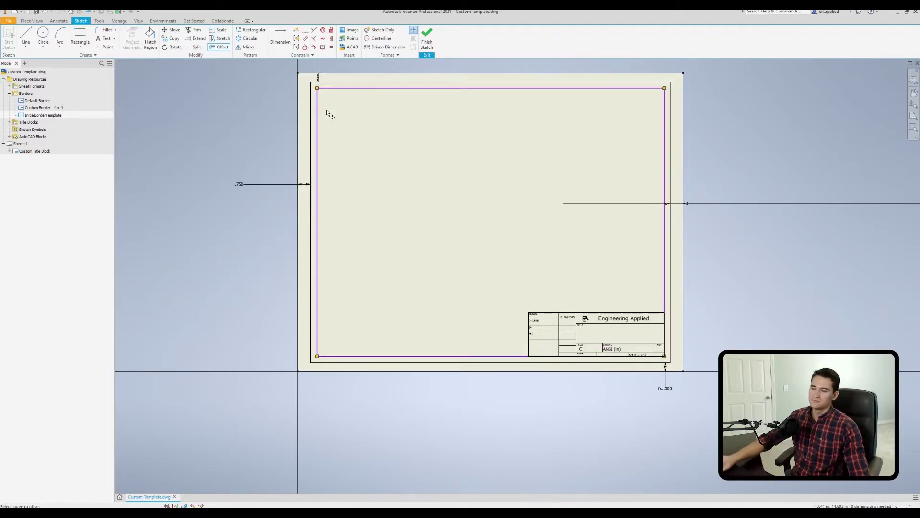
- Dimension the gap between the left sides of the outer and inner rectangles, accepting .35 in
scroll(328, 108, down, 3)
scroll(328, 107, up, 3)
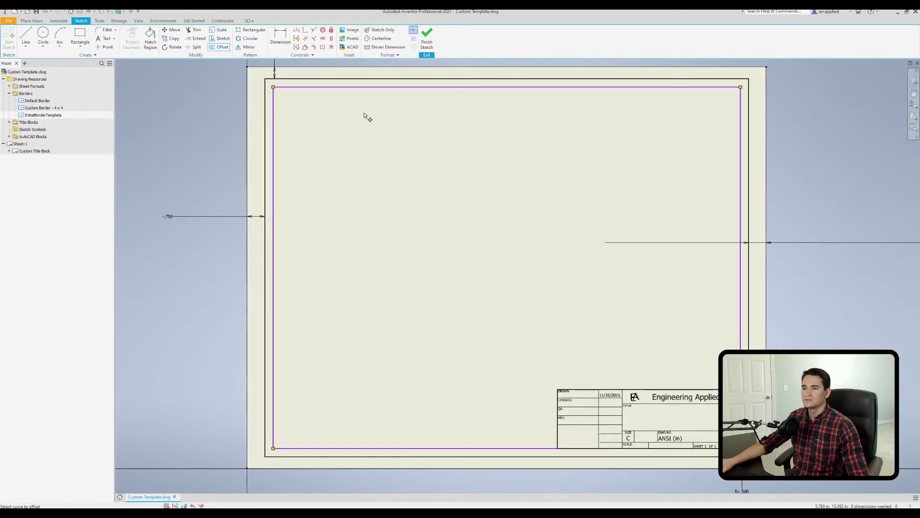
right_click(314, 132)
key(Escape)
right_click(319, 123)
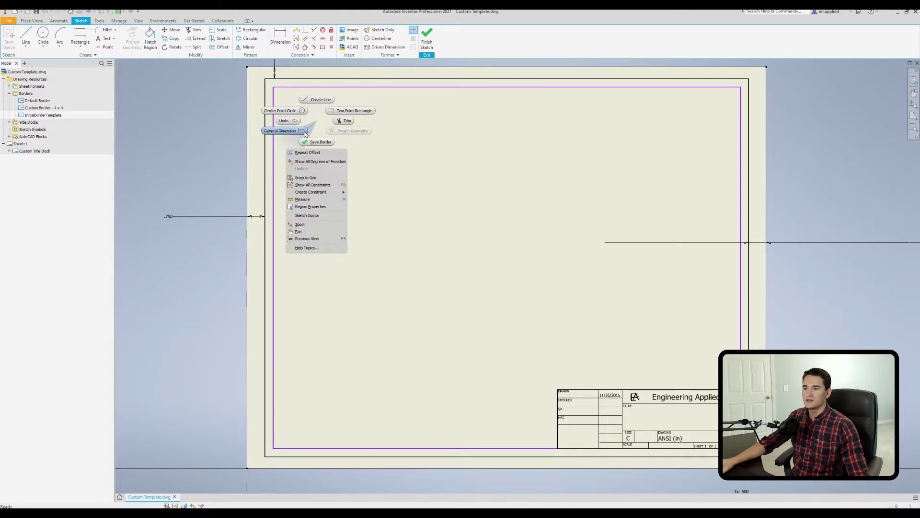
click(290, 139)
click(267, 149)
click(274, 156)
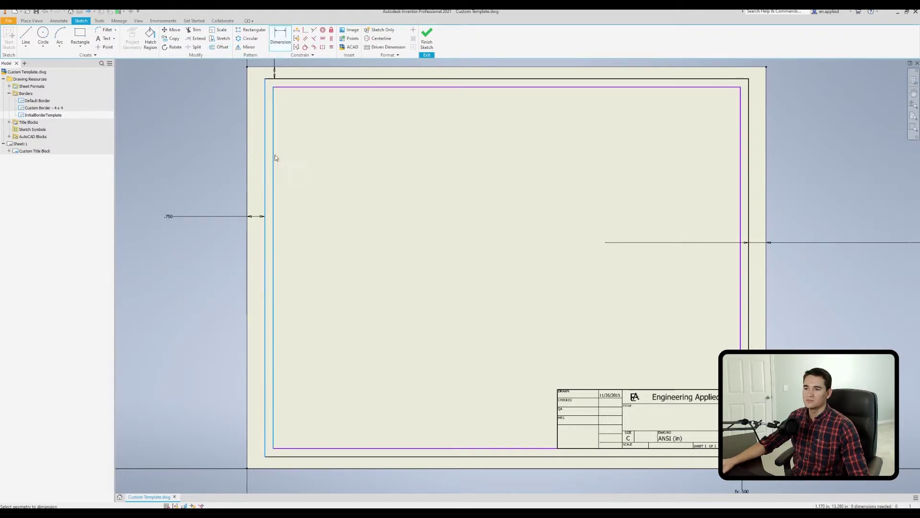
click(225, 161)
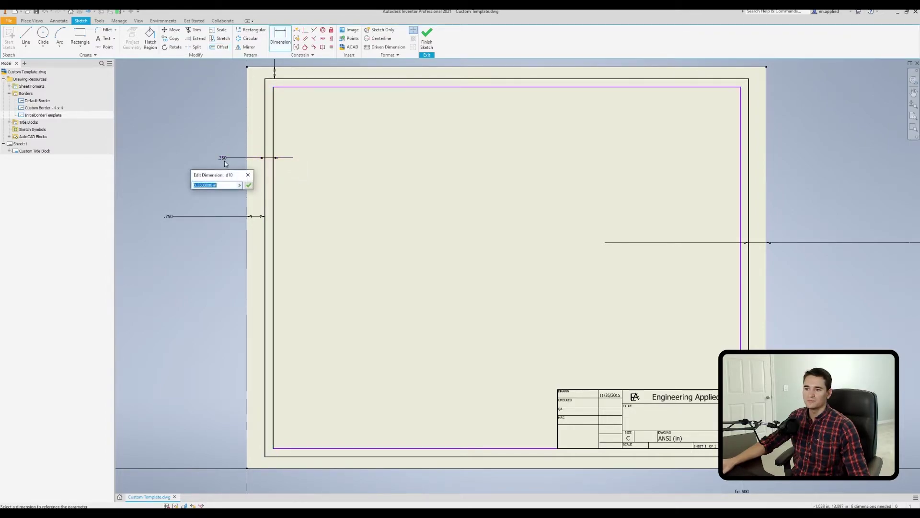
click(249, 186)
- Dimension the gap between the top sides of the two rectangles, linking its value to the left gap dimension
click(324, 78)
click(324, 87)
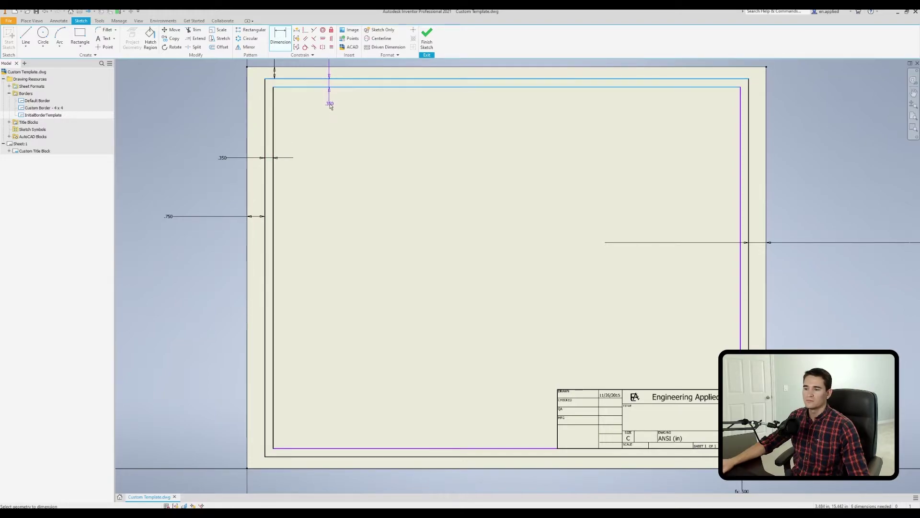
middle_drag(330, 107, 333, 148)
click(333, 91)
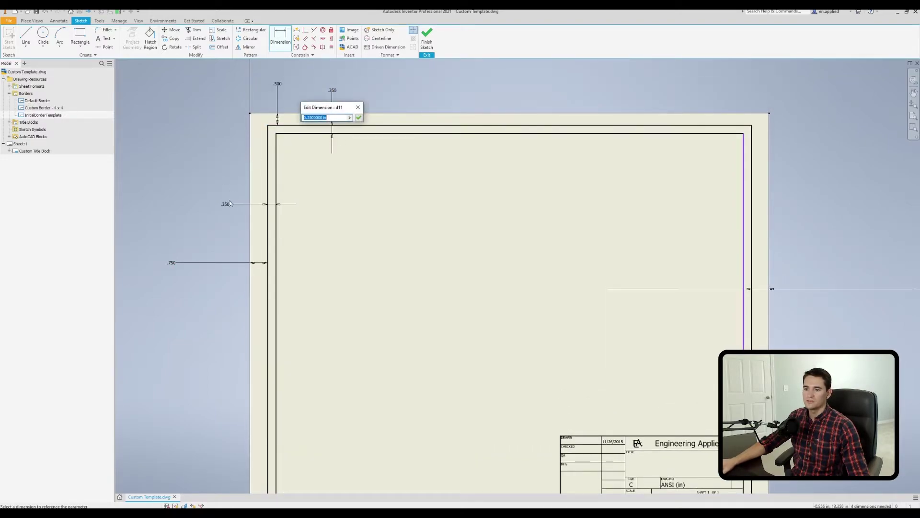
click(359, 118)
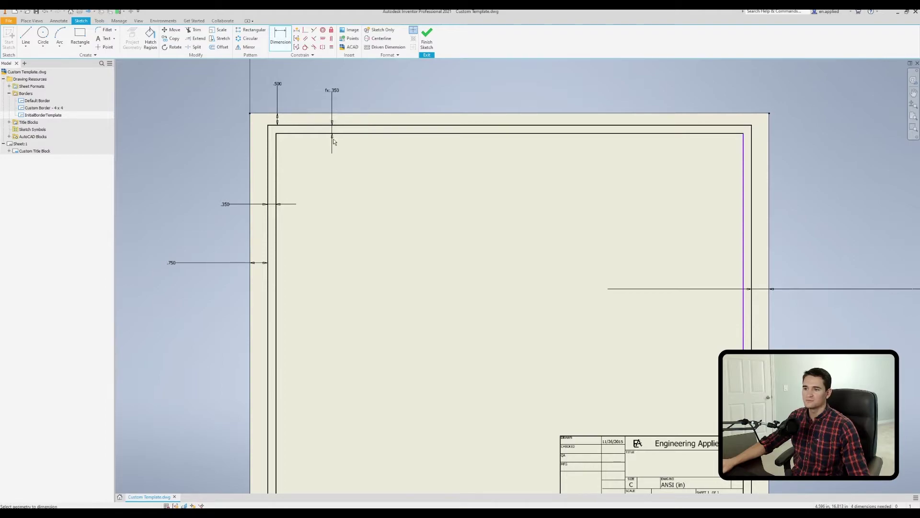
- Dimension the gap between the right sides of the two rectangles, linking its value to the left gap dimension
scroll(332, 139, down, 3)
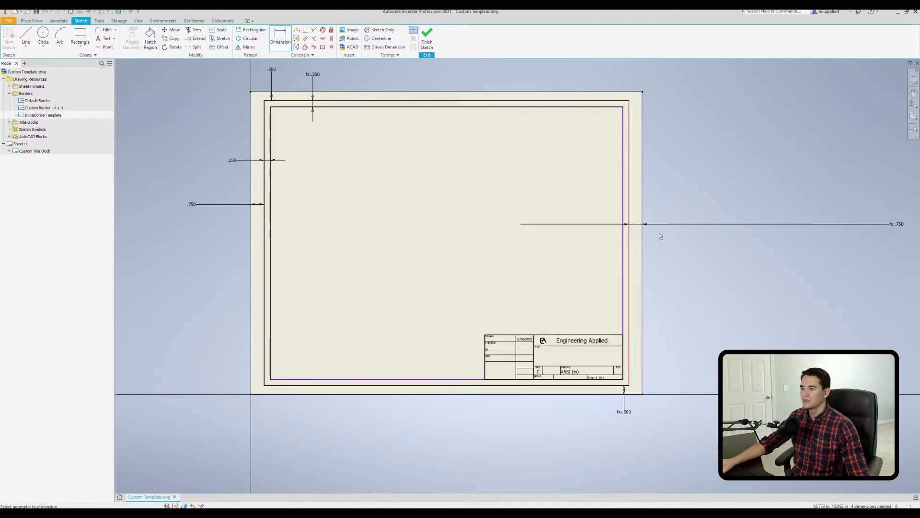
middle_drag(660, 236, 573, 208)
click(537, 121)
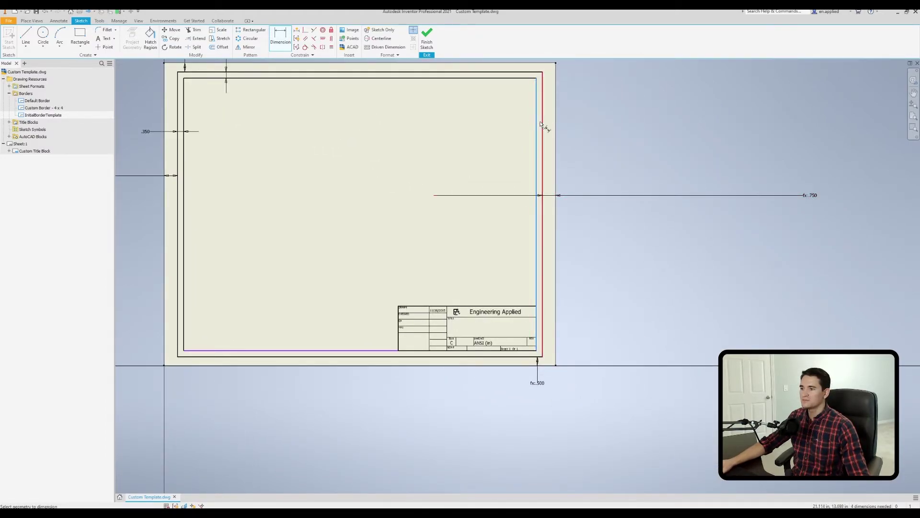
click(542, 124)
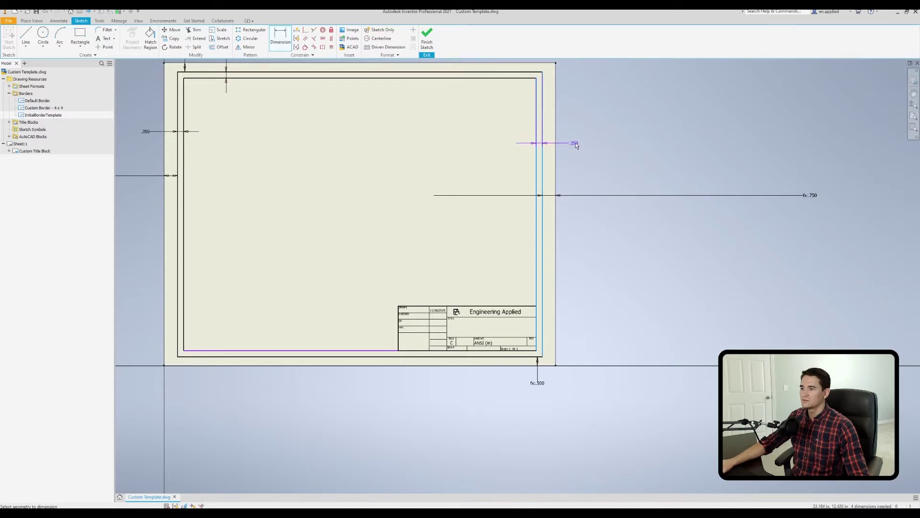
click(577, 146)
middle_drag(501, 123, 556, 178)
click(200, 186)
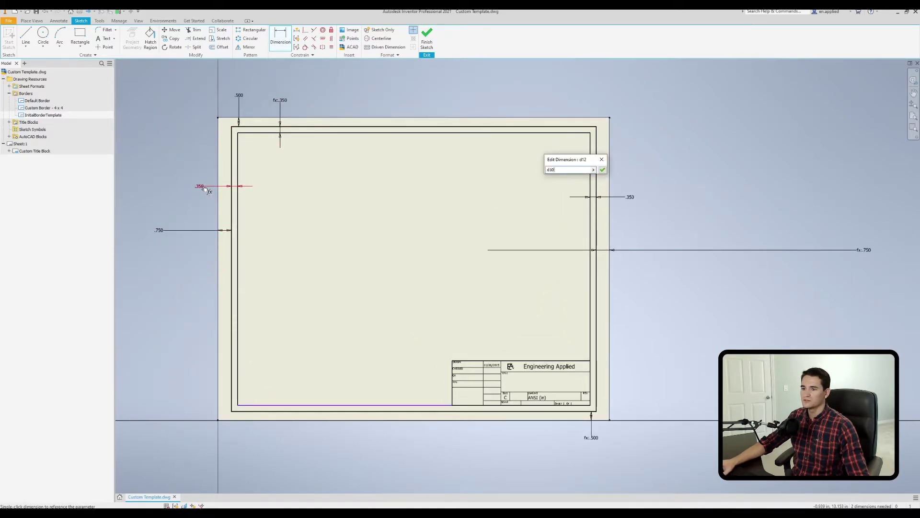
click(602, 171)
- Dimension the gap between the bottom sides of the two rectangles, linking its value to the left gap dimension
middle_drag(450, 420, 450, 349)
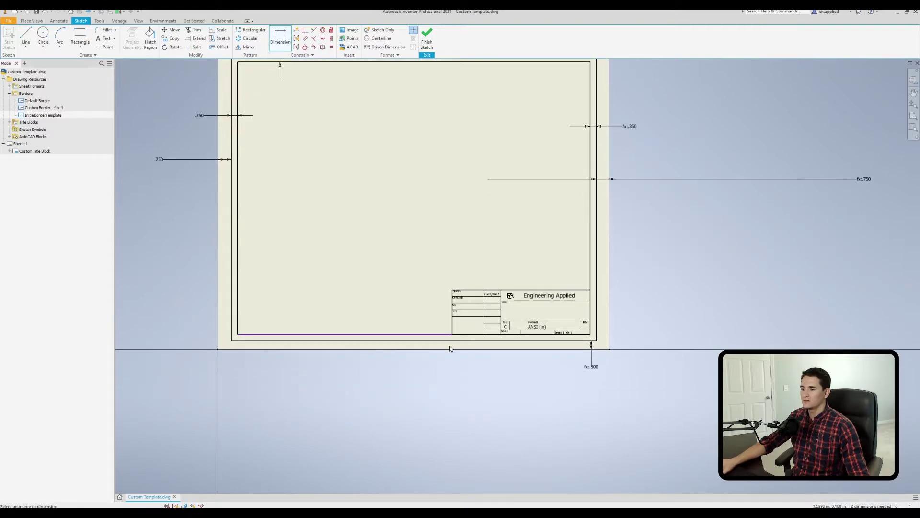
click(410, 336)
click(411, 341)
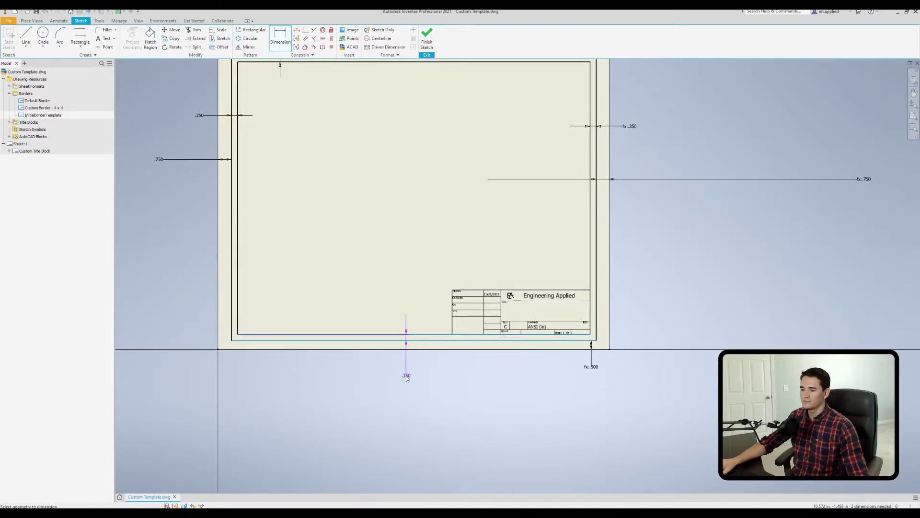
click(407, 376)
middle_drag(341, 253, 395, 299)
click(262, 167)
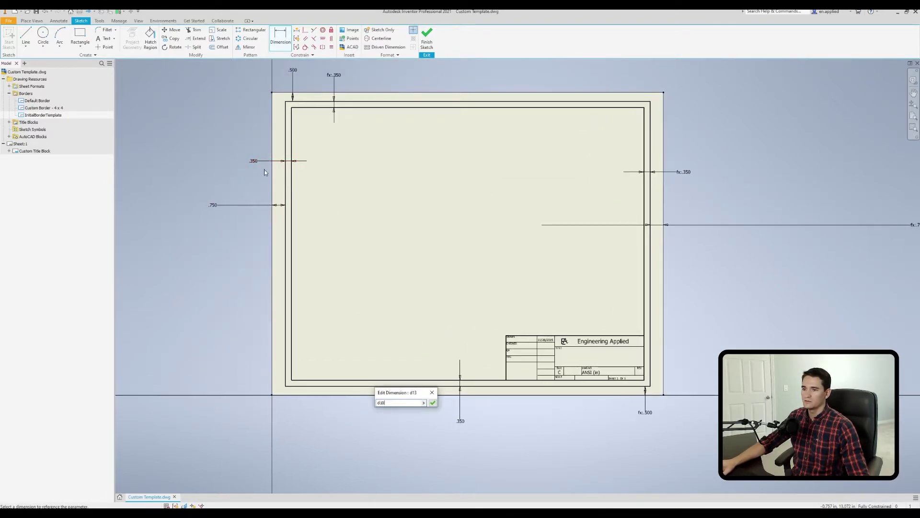
click(432, 403)
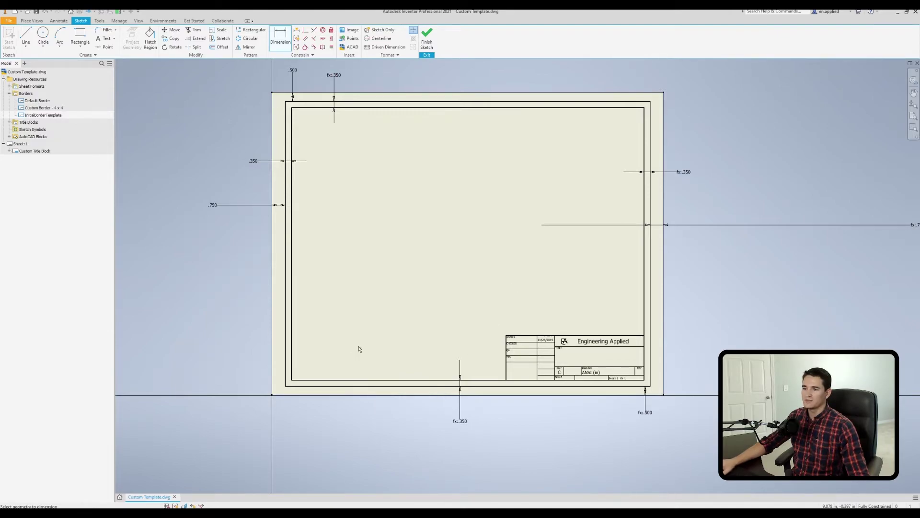
- Draw a short vertical line joining the bottom sides of the inner and outer rectangles, below the title block
middle_drag(497, 225, 434, 206)
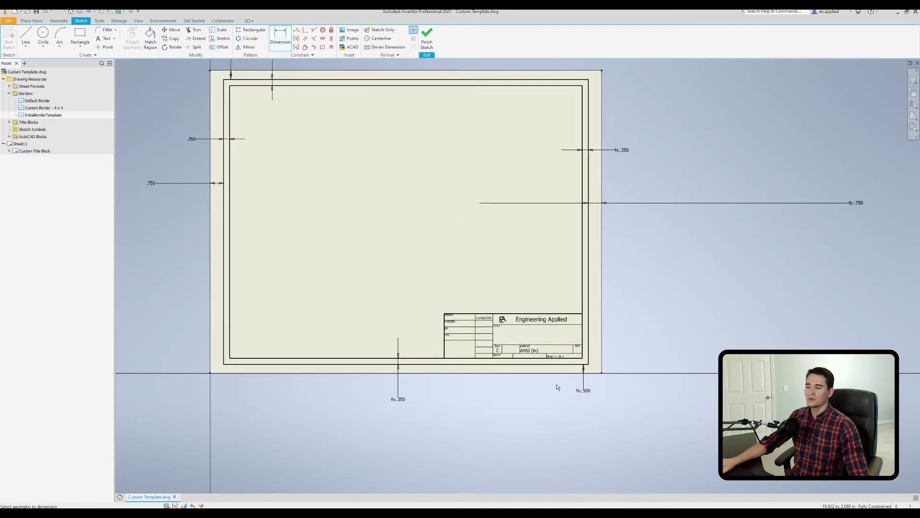
click(26, 36)
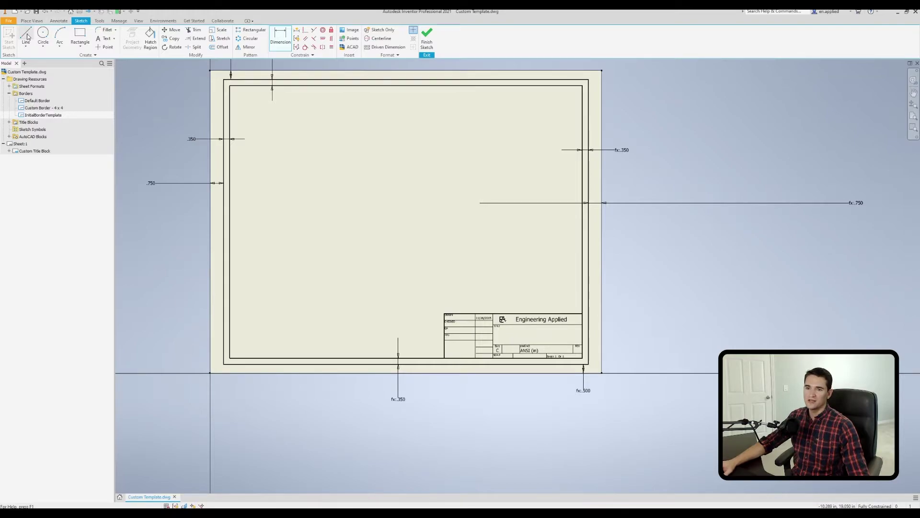
middle_drag(521, 285, 448, 237)
scroll(480, 201, up, 5)
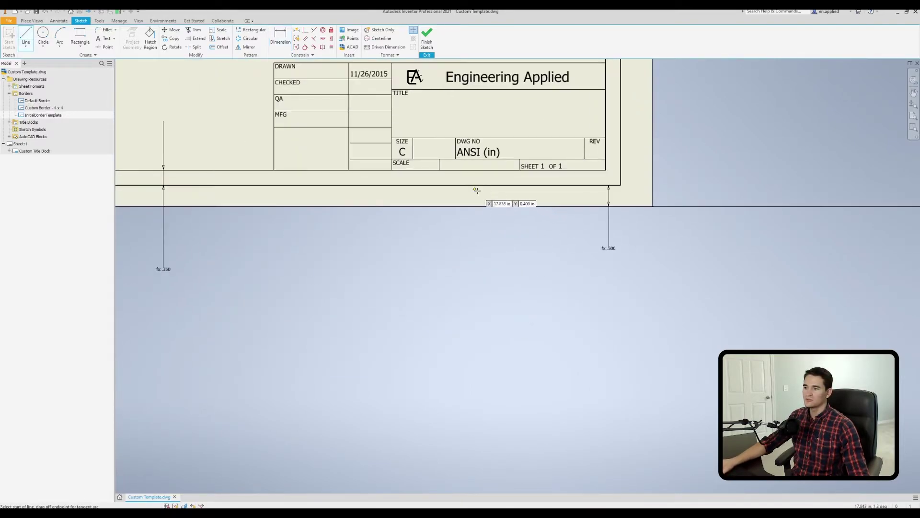
click(495, 192)
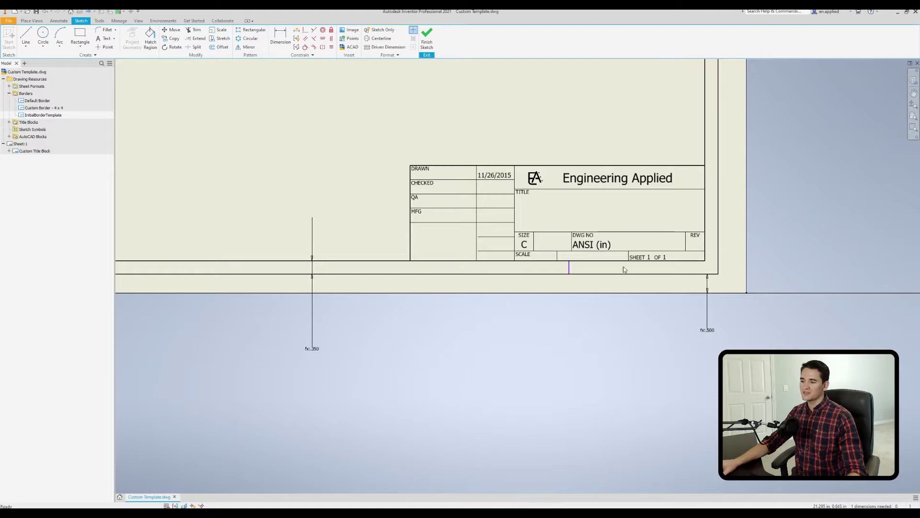
scroll(575, 271, down, 1)
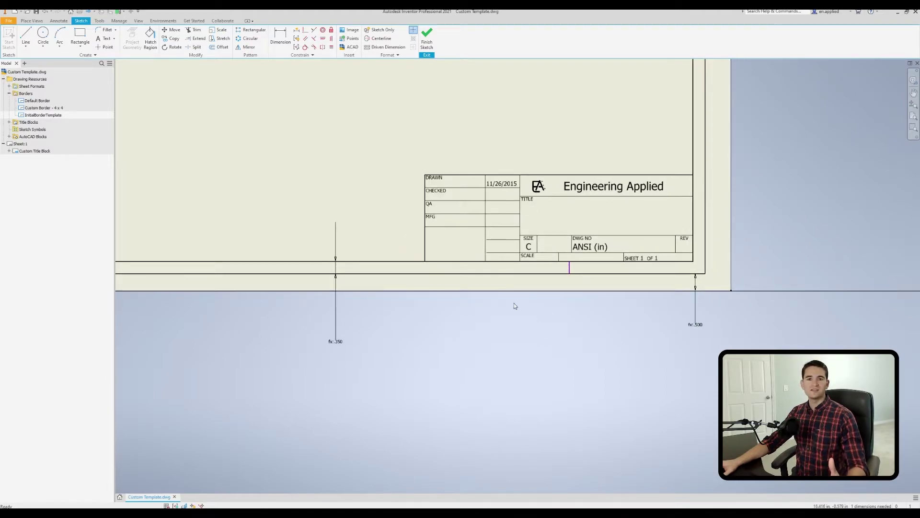
scroll(512, 307, down, 2)
scroll(513, 306, down, 2)
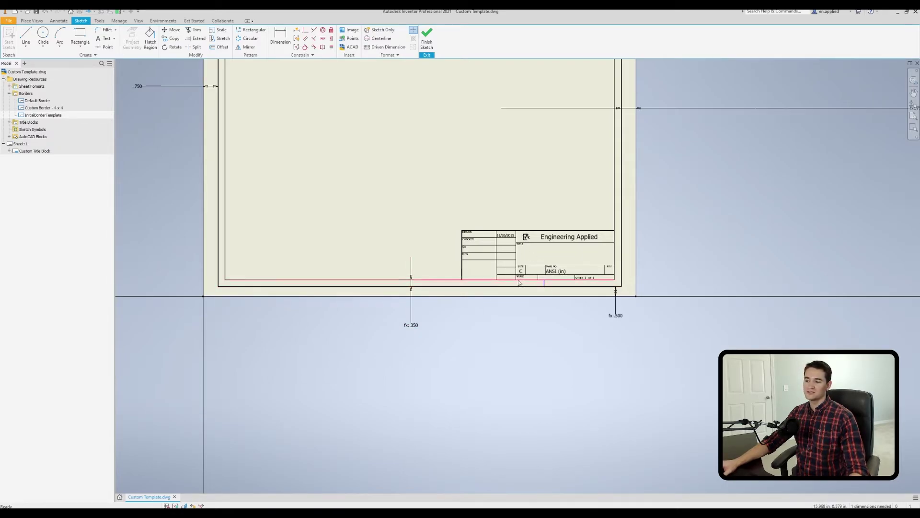
scroll(519, 283, up, 5)
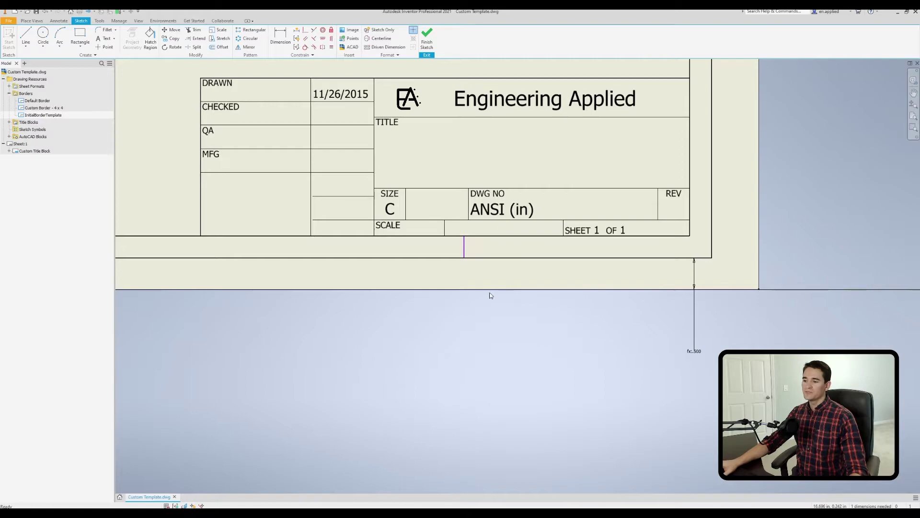
scroll(490, 295, down, 5)
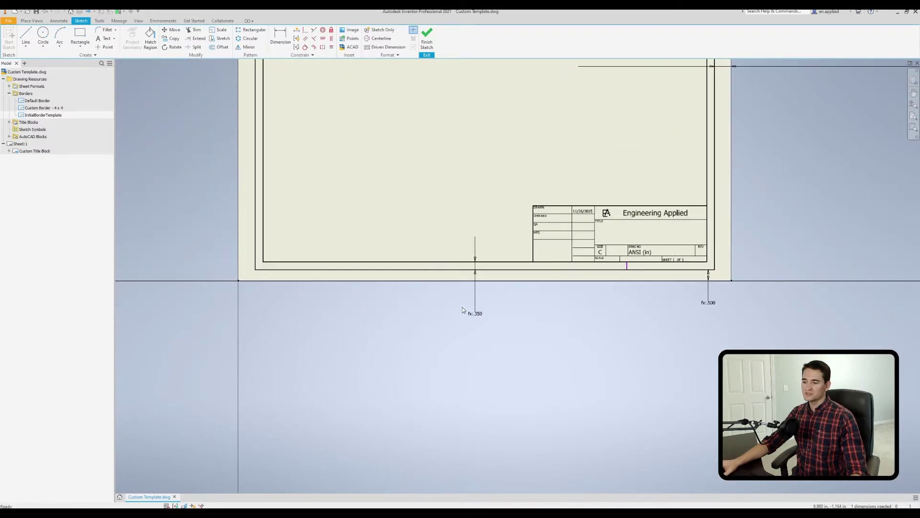
- Add a driven dimension for the full width of the outer rectangle's bottom side, placed below the sheet
scroll(462, 309, down, 1)
right_click(516, 318)
click(503, 328)
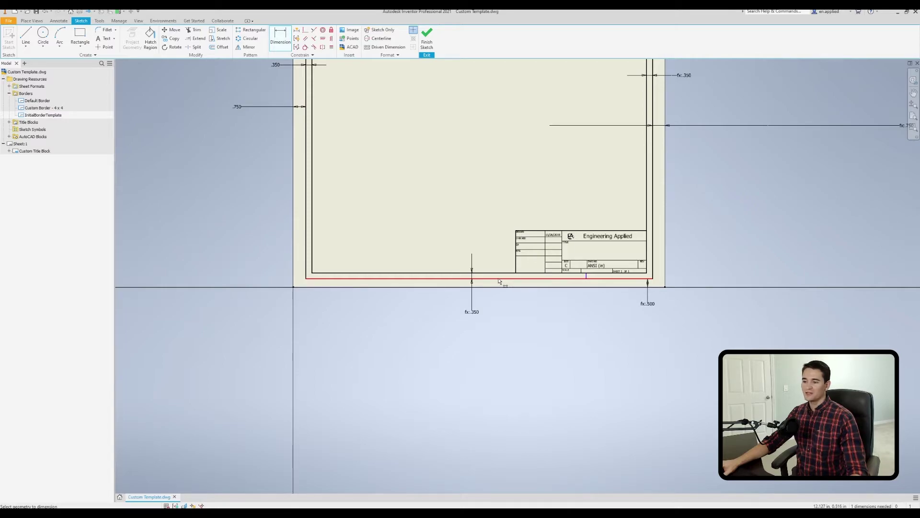
click(417, 279)
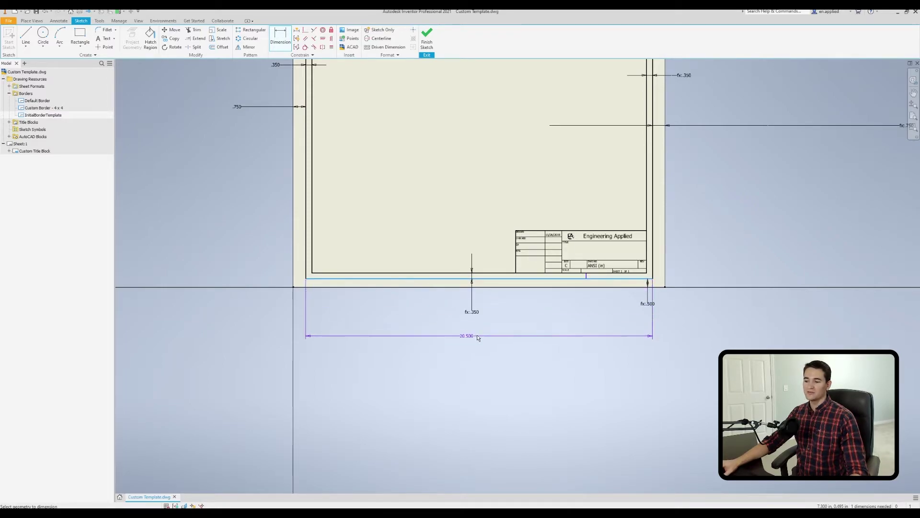
click(480, 336)
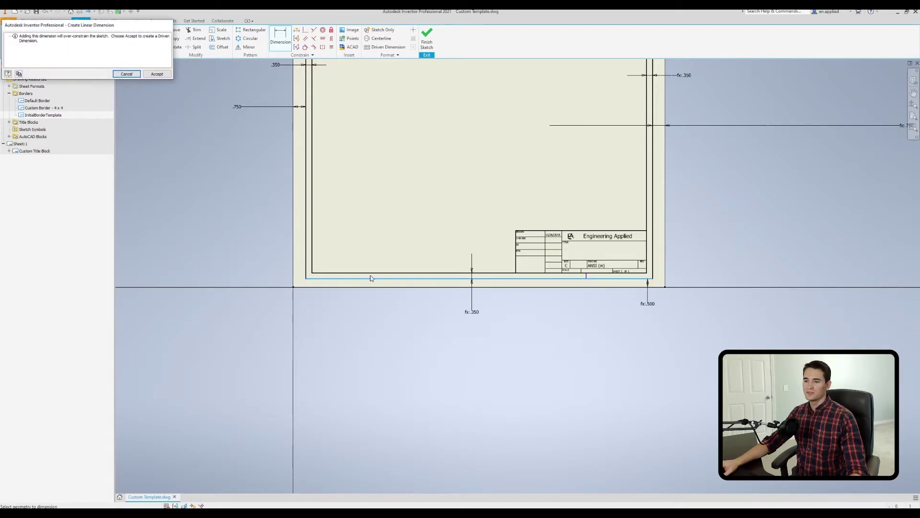
click(157, 73)
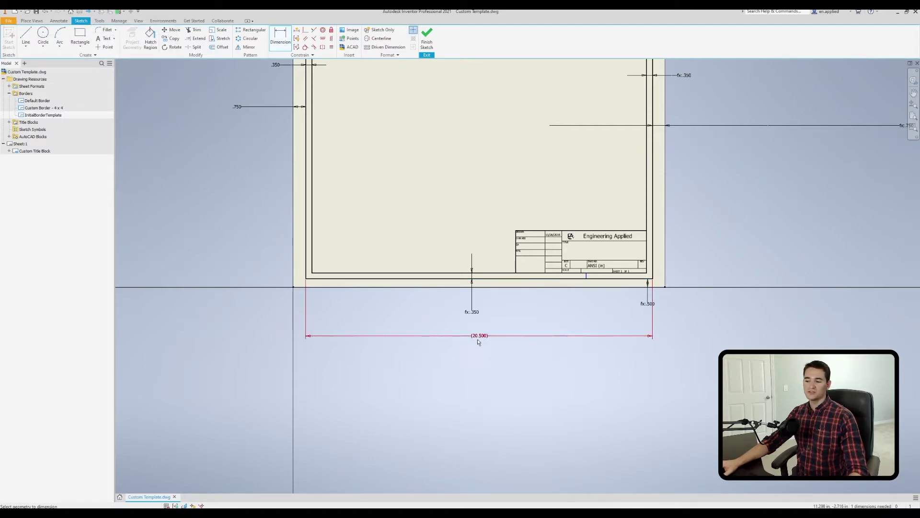
- Add a driven dimension for the full height of the outer rectangle's left side, placed beside the sheet
scroll(477, 342, down, 2)
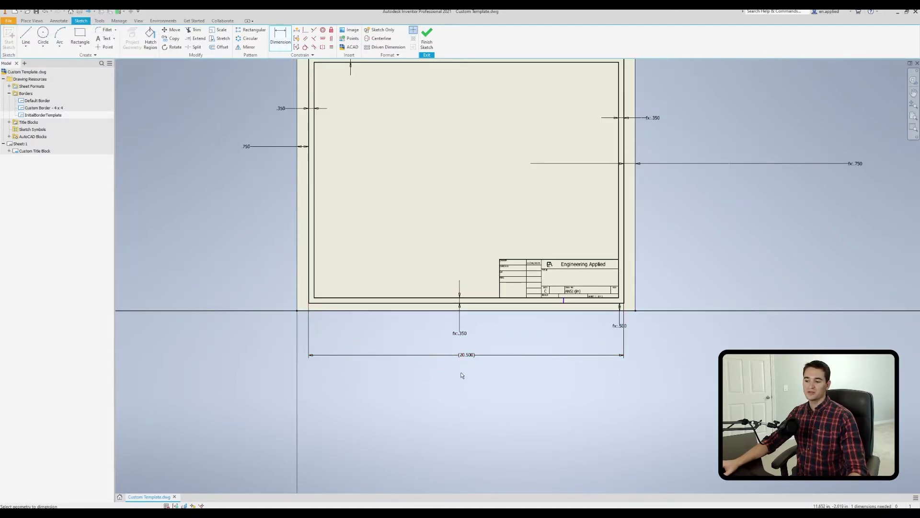
mouse_move(358, 189)
middle_down()
mouse_move(355, 217)
mouse_move(344, 219)
middle_up()
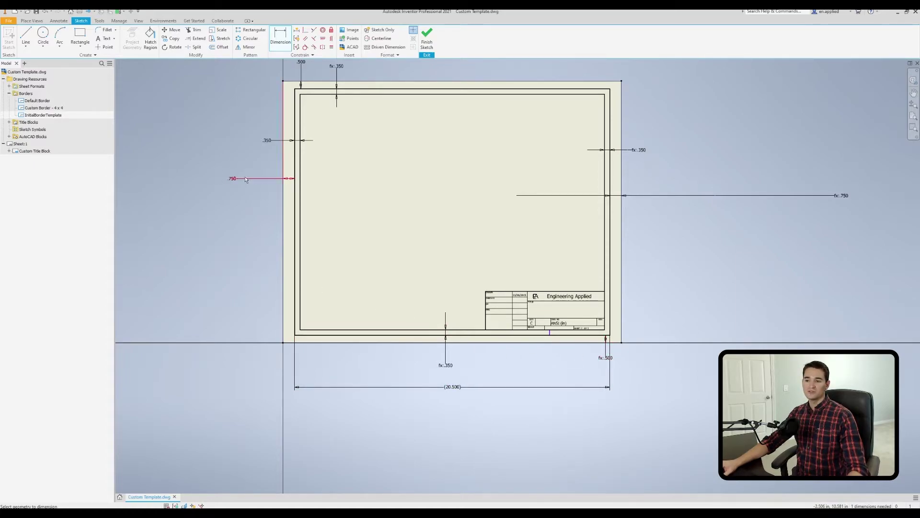
middle_drag(405, 294, 393, 245)
scroll(456, 330, up, 2)
mouse_move(457, 330)
middle_down()
mouse_move(448, 291)
mouse_move(498, 346)
middle_up()
scroll(627, 254, down, 1)
middle_drag(627, 254, 515, 332)
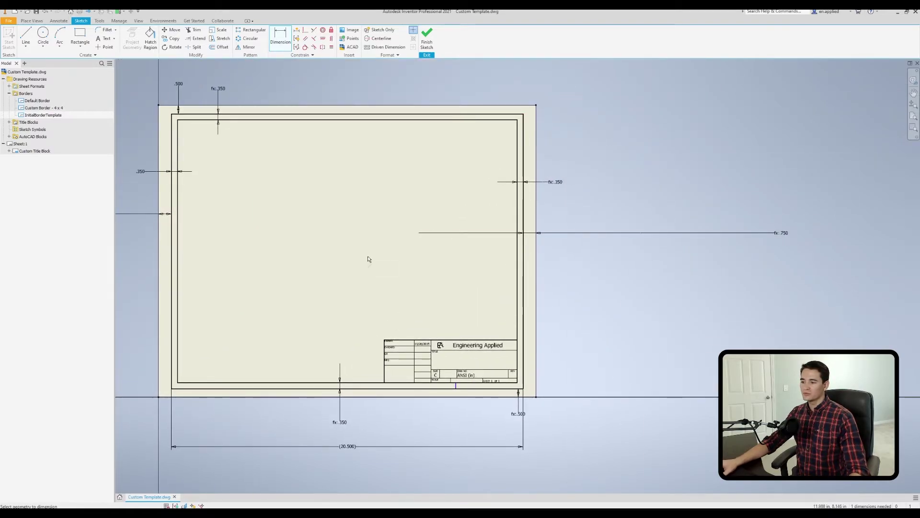
middle_drag(368, 259, 435, 257)
scroll(436, 256, down, 1)
click(368, 247)
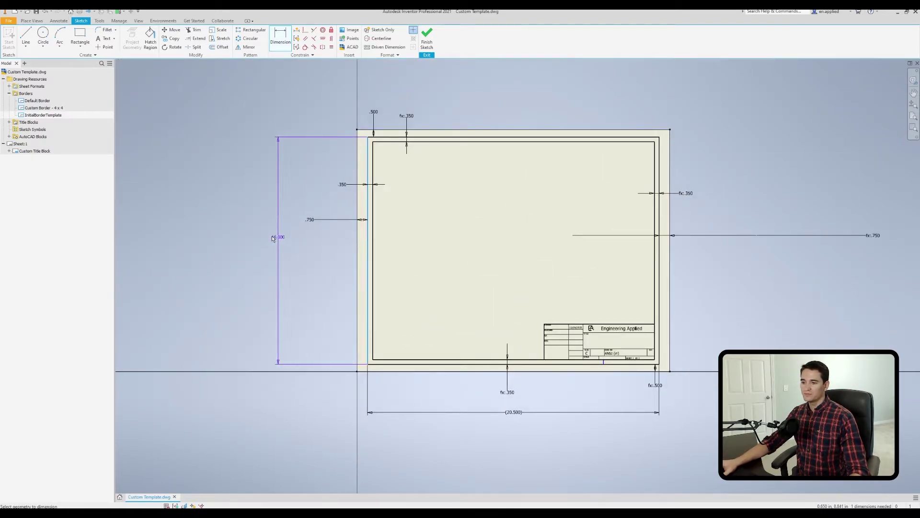
click(262, 247)
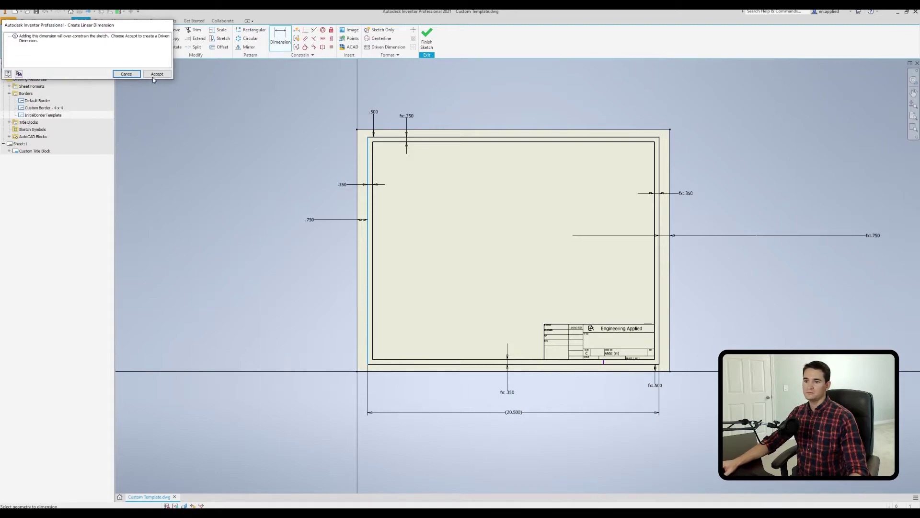
click(154, 75)
- Dimension the divider line from the outer rectangle's right side, setting it to the driven overall width divided by 4 (=d16/4)
scroll(473, 273, up, 5)
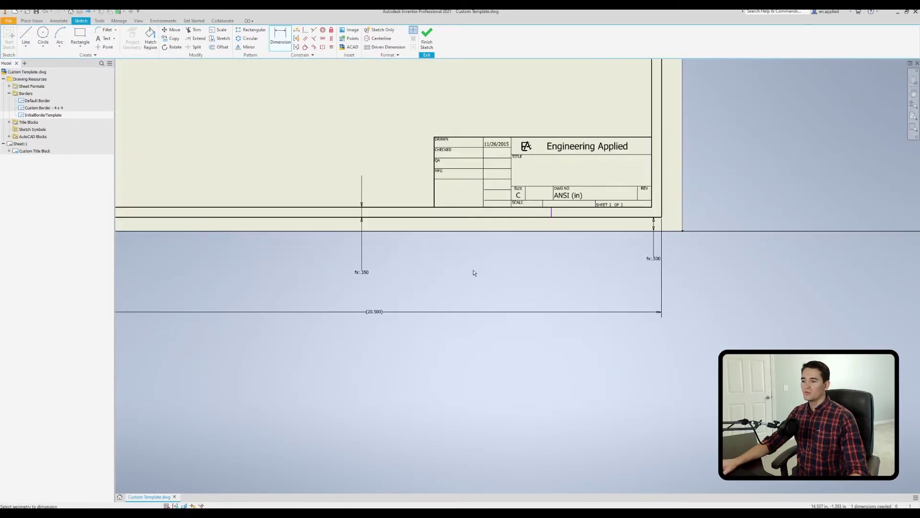
scroll(389, 293, down, 3)
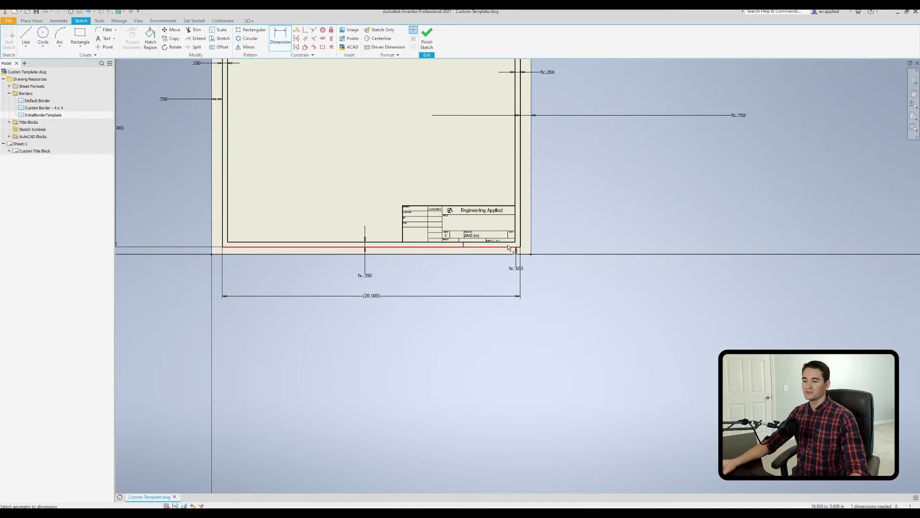
scroll(437, 244, up, 4)
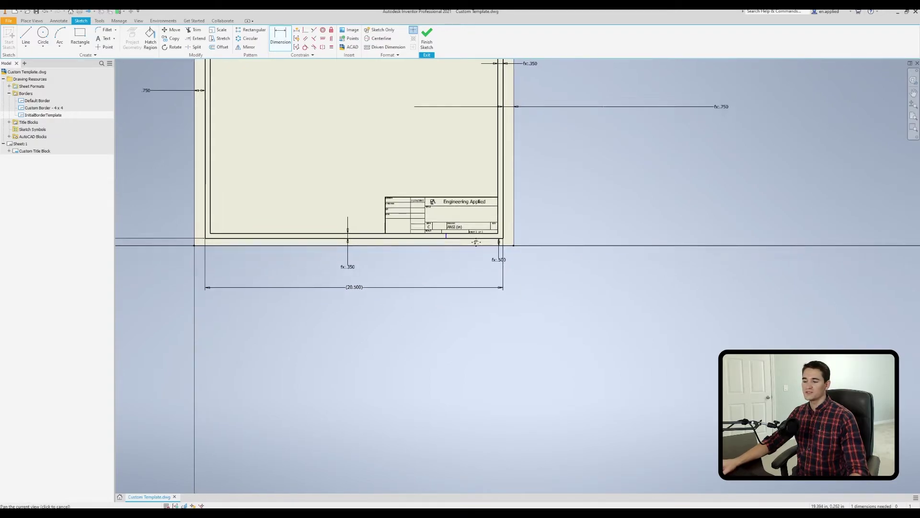
right_click(438, 268)
key(Escape)
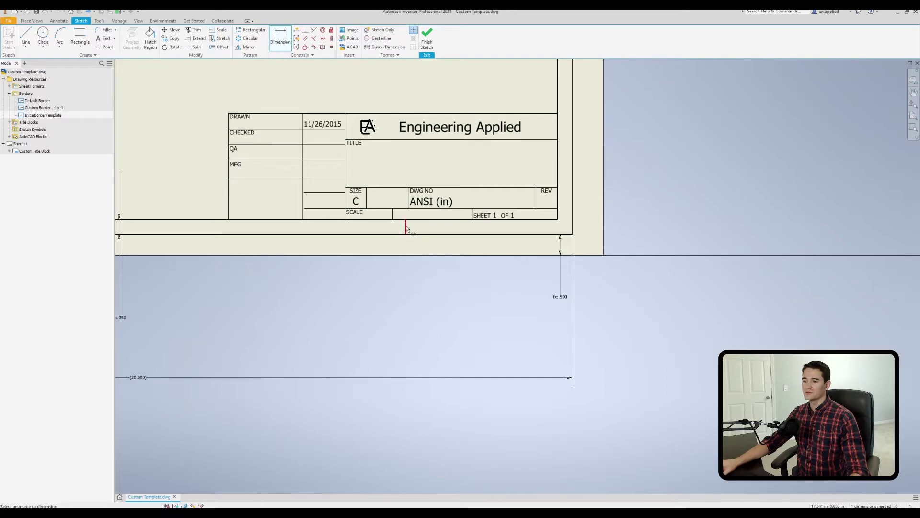
click(407, 229)
click(573, 229)
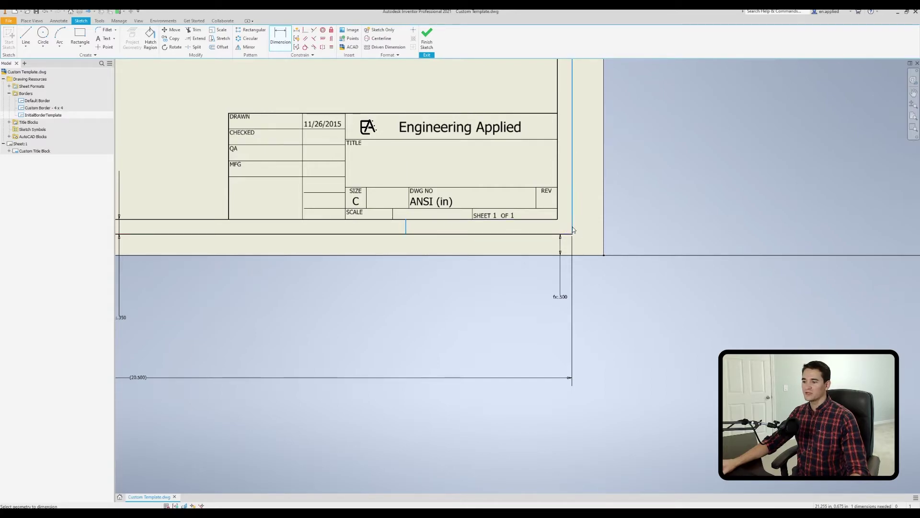
click(498, 286)
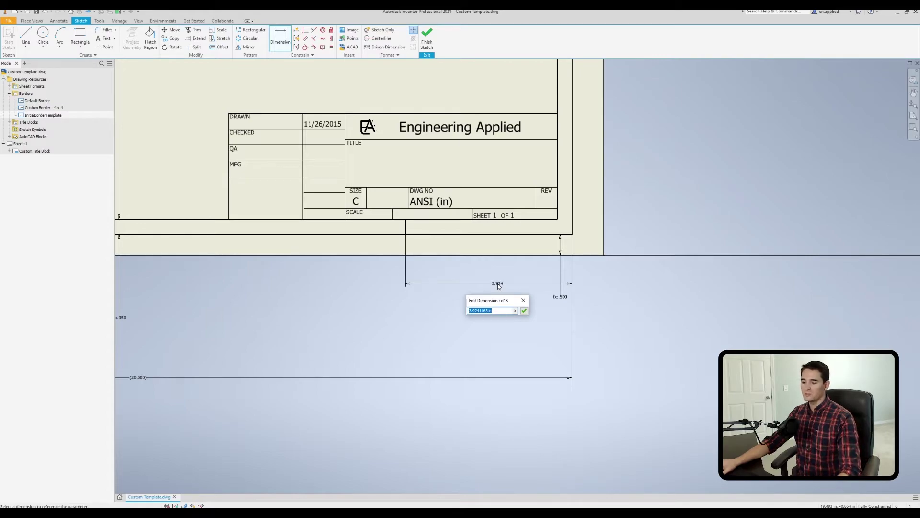
text(=)
middle_drag(354, 296, 463, 265)
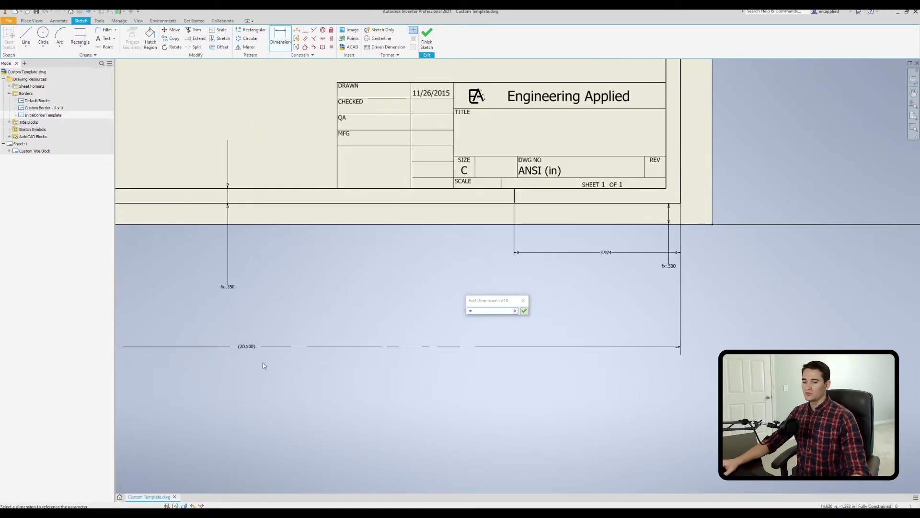
click(247, 348)
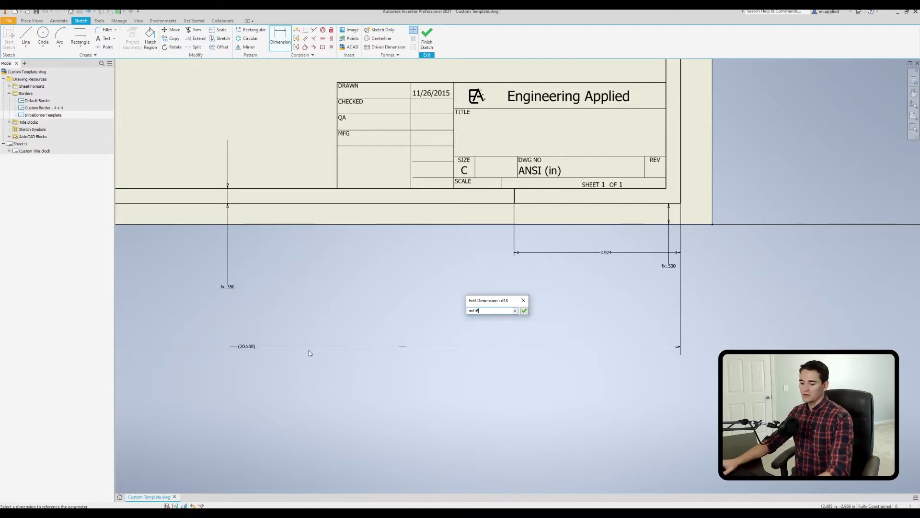
text(/)
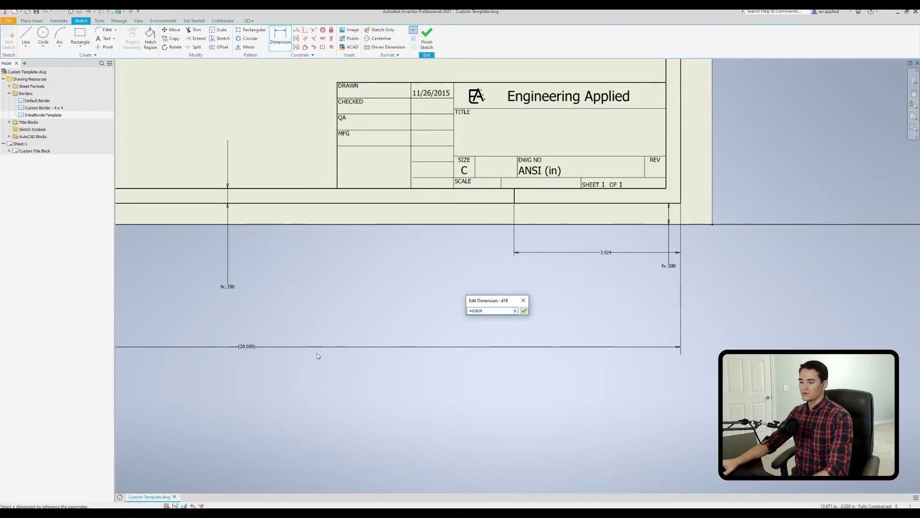
text(4)
key(Return)
scroll(434, 256, down, 5)
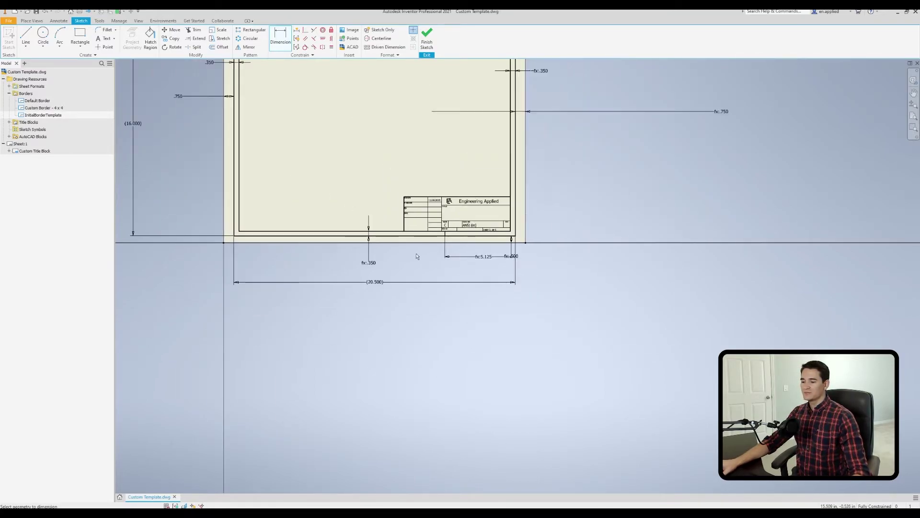
- Copy the divider line twice along the bottom border strip at quarter-width intervals, using the outer rectangle's bottom-right corner as base point
scroll(488, 244, up, 2)
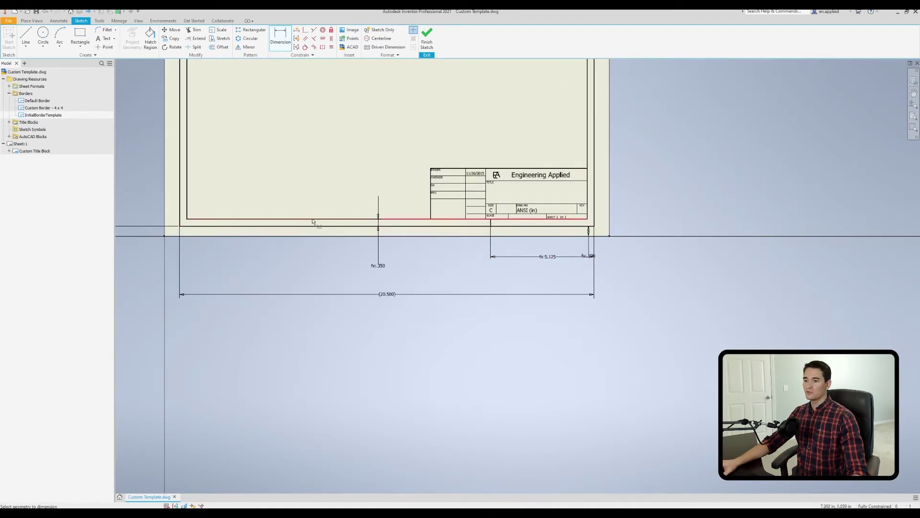
scroll(424, 273, down, 1)
scroll(468, 250, up, 3)
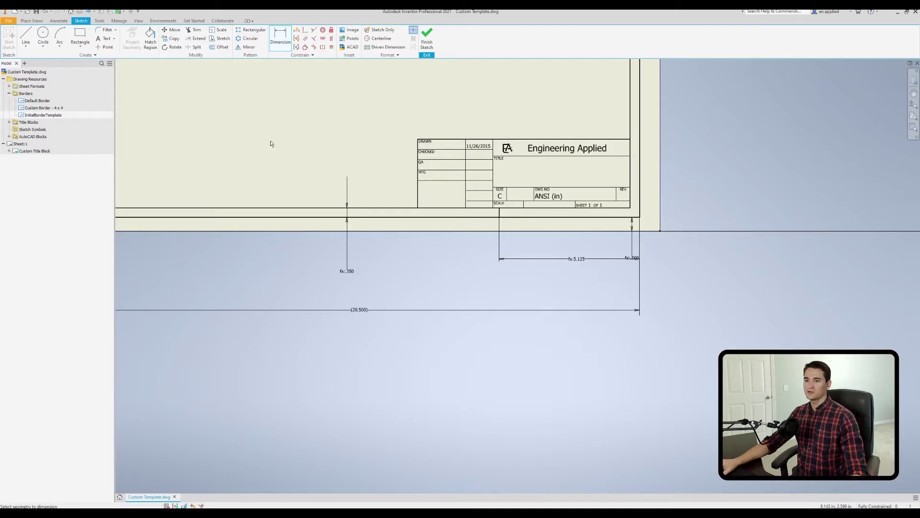
scroll(244, 85, up, 1)
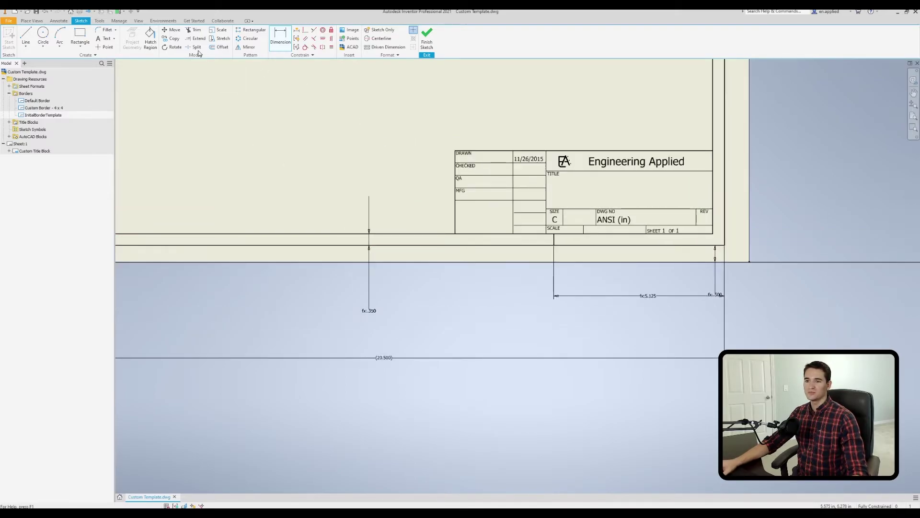
click(179, 39)
scroll(553, 238, up, 3)
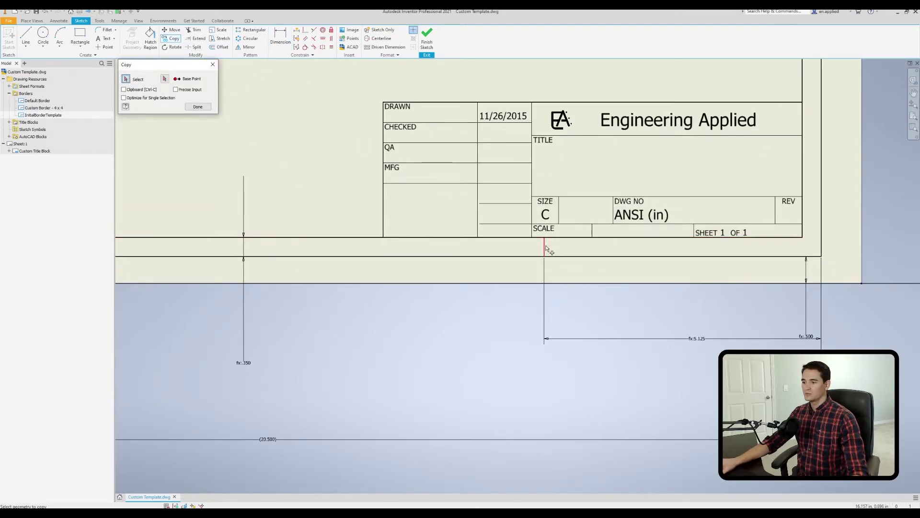
click(544, 246)
click(164, 79)
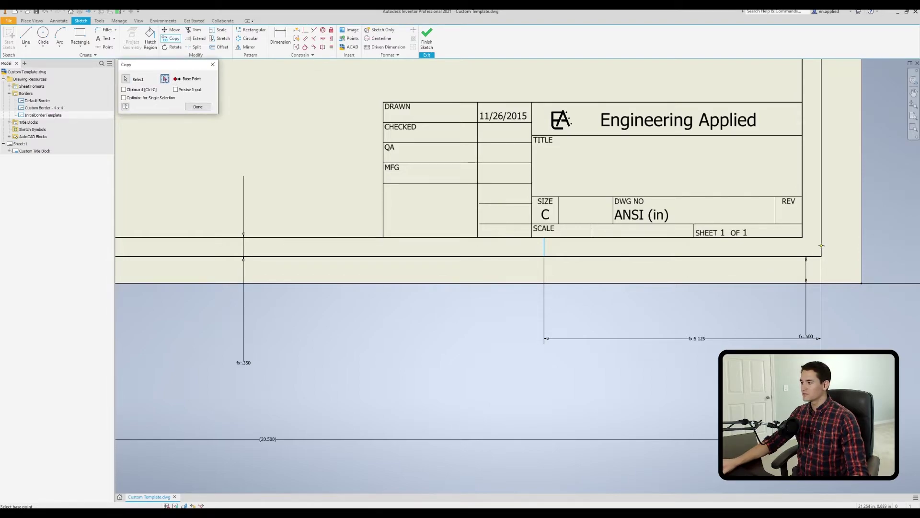
click(822, 256)
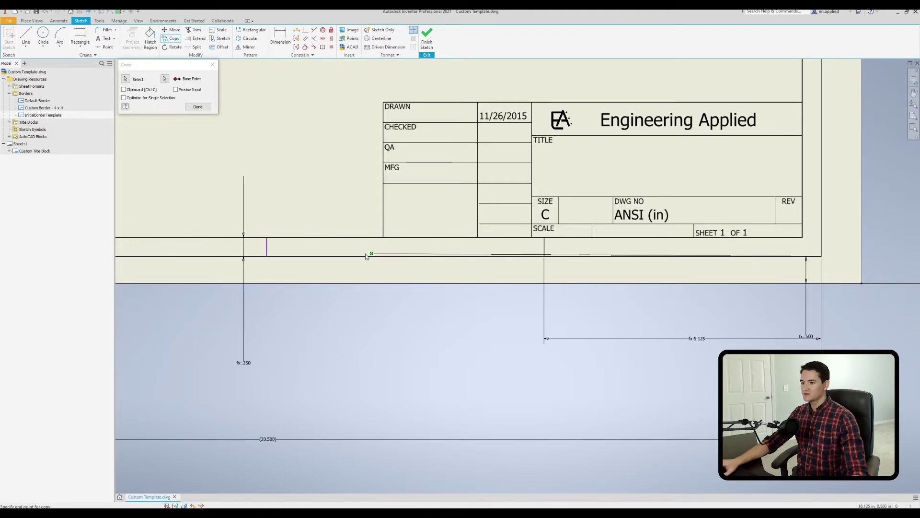
middle_drag(283, 255, 470, 251)
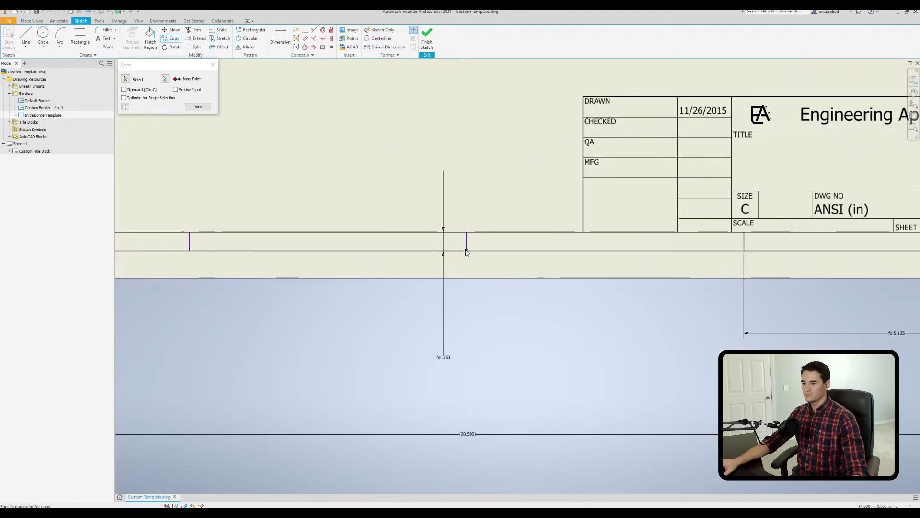
scroll(466, 252, down, 4)
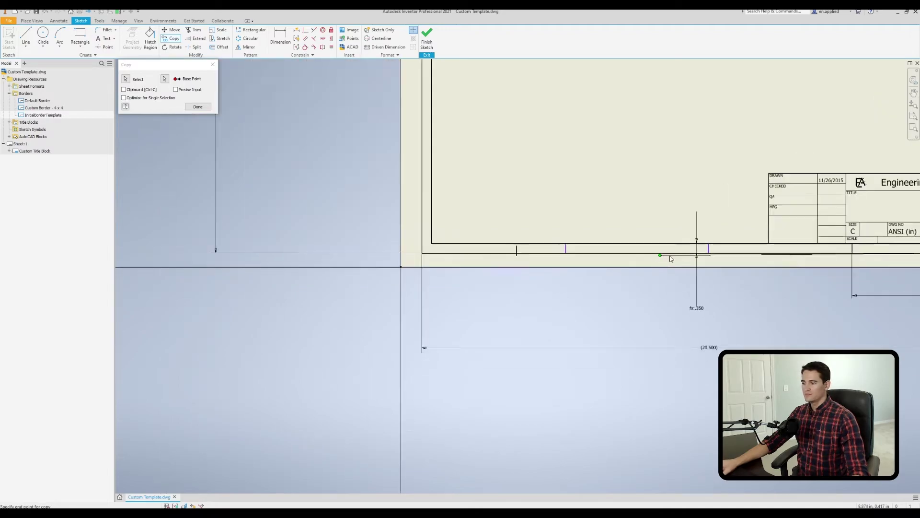
click(670, 258)
click(203, 107)
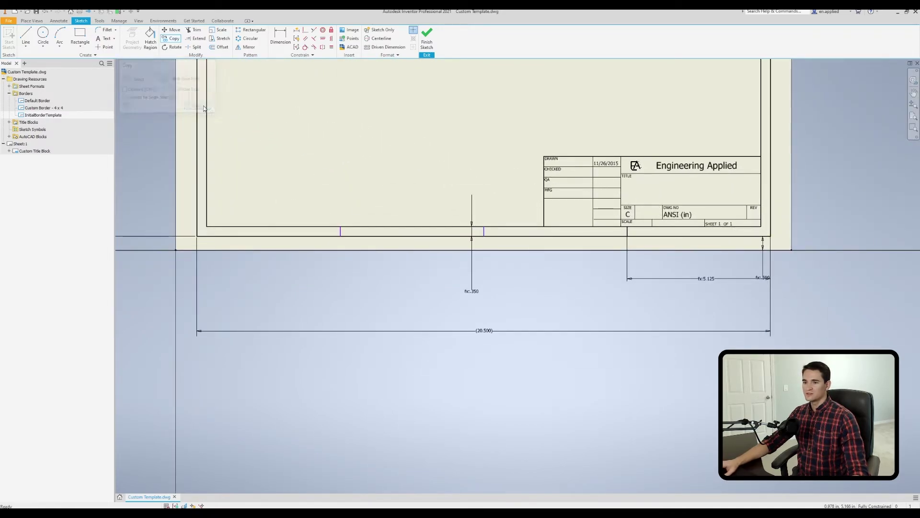
- Dimension the middle bottom divider from the divider nearest the title block corner, linking its value to the neighbouring quarter-width dimension
scroll(598, 227, down, 2)
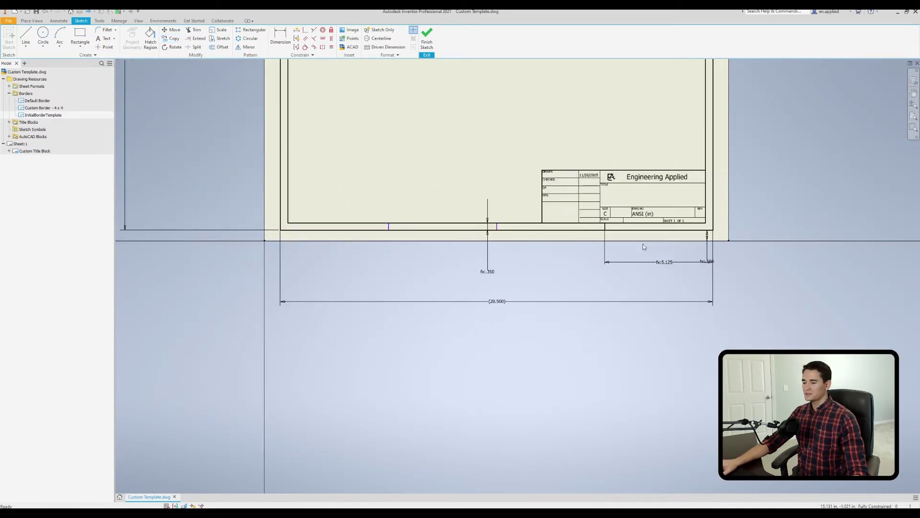
scroll(642, 243, down, 1)
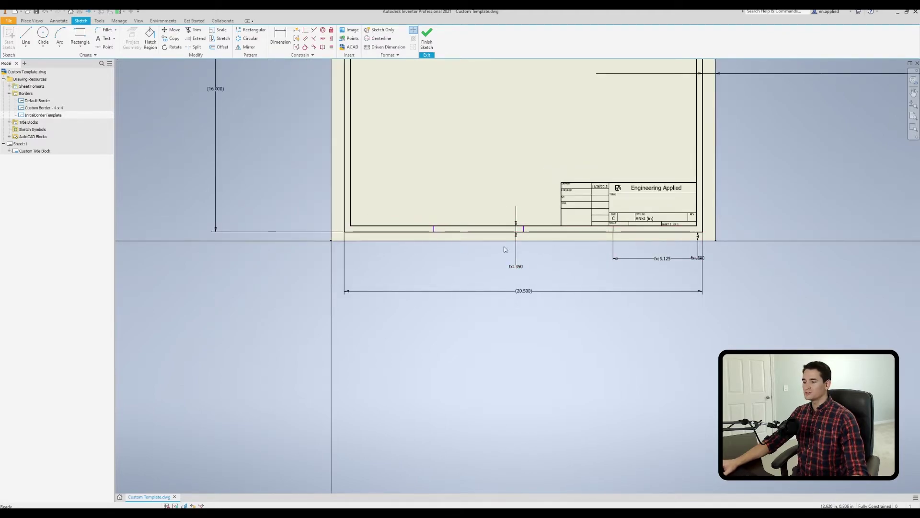
scroll(647, 248, up, 3)
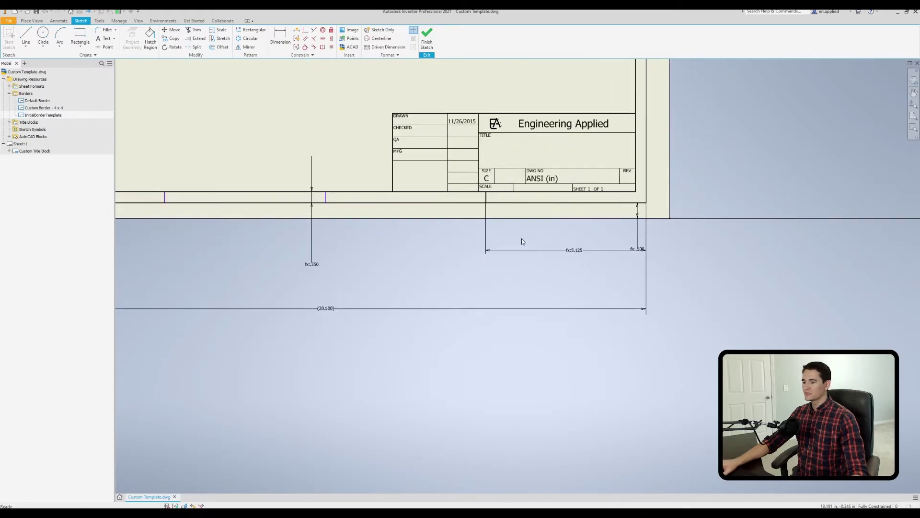
right_click(424, 237)
click(382, 248)
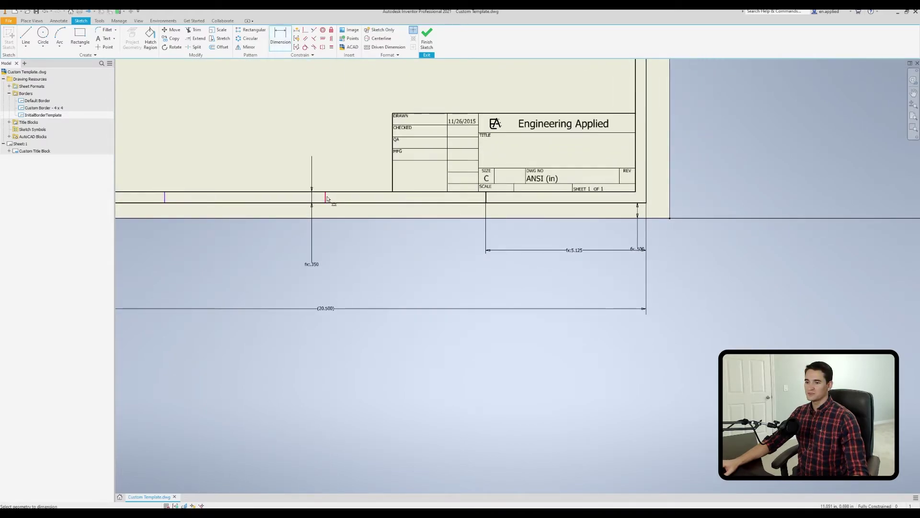
click(326, 197)
click(486, 196)
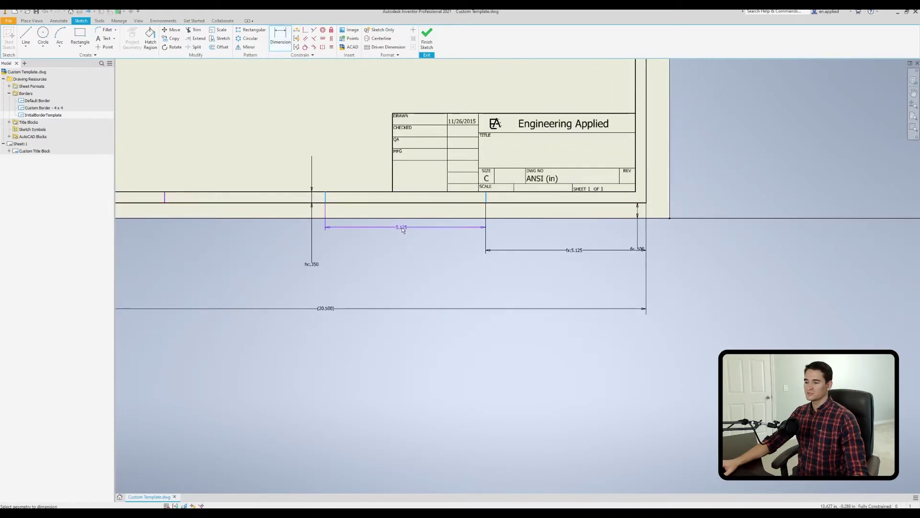
scroll(405, 233, down, 1)
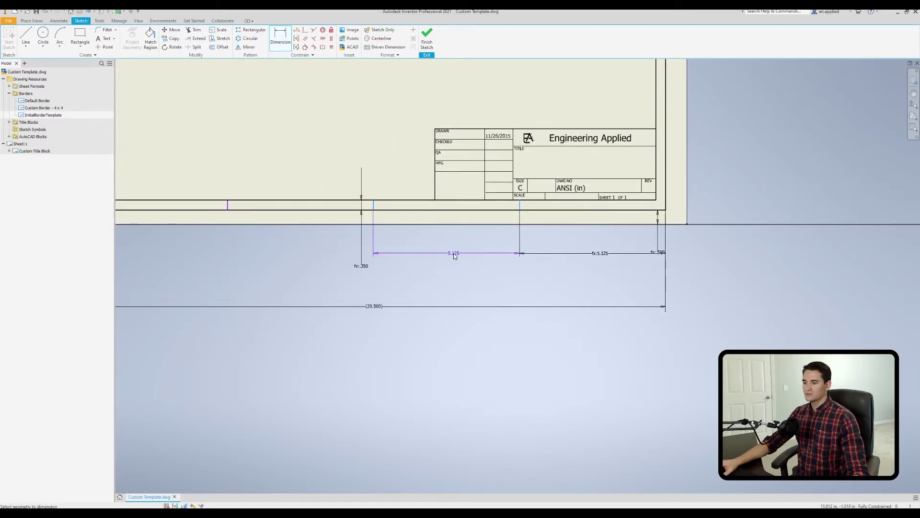
click(455, 255)
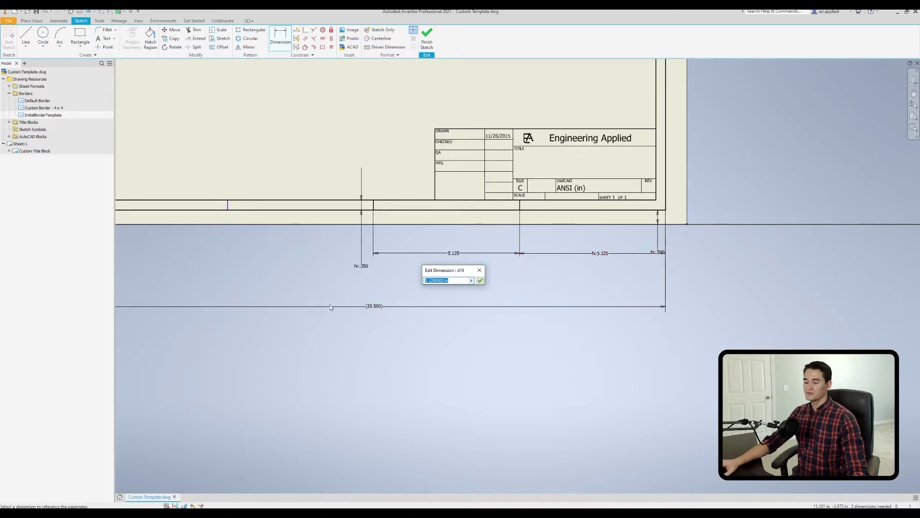
click(601, 255)
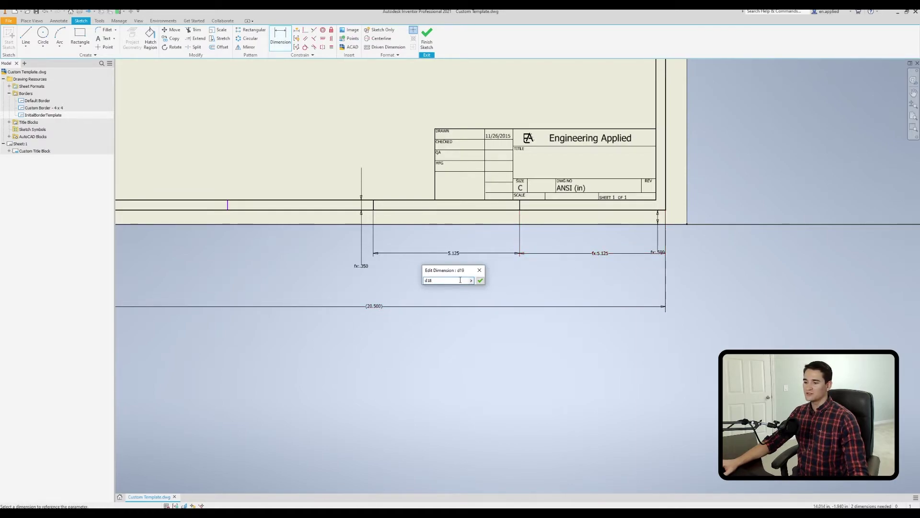
click(480, 281)
- Examine the zone dividers and their dimensions along all four sides of the border
scroll(475, 249, down, 3)
scroll(501, 243, up, 4)
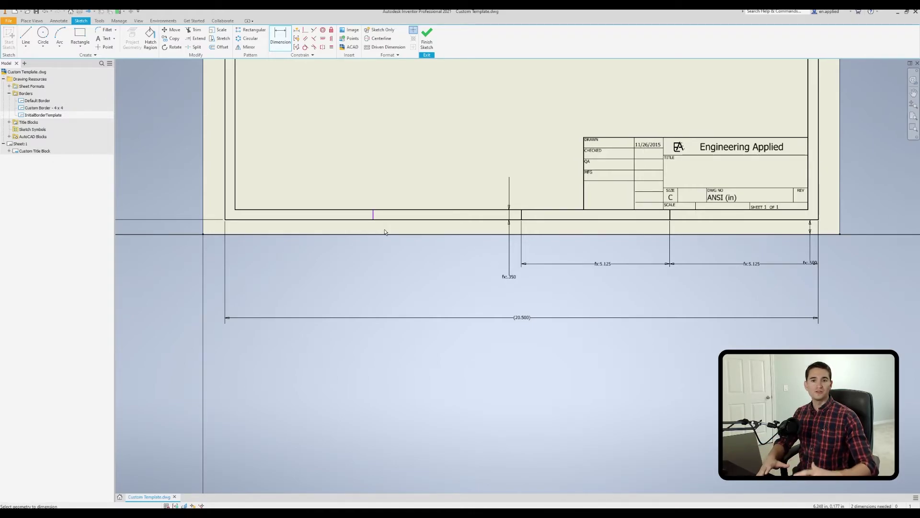
key(Home)
key(Escape)
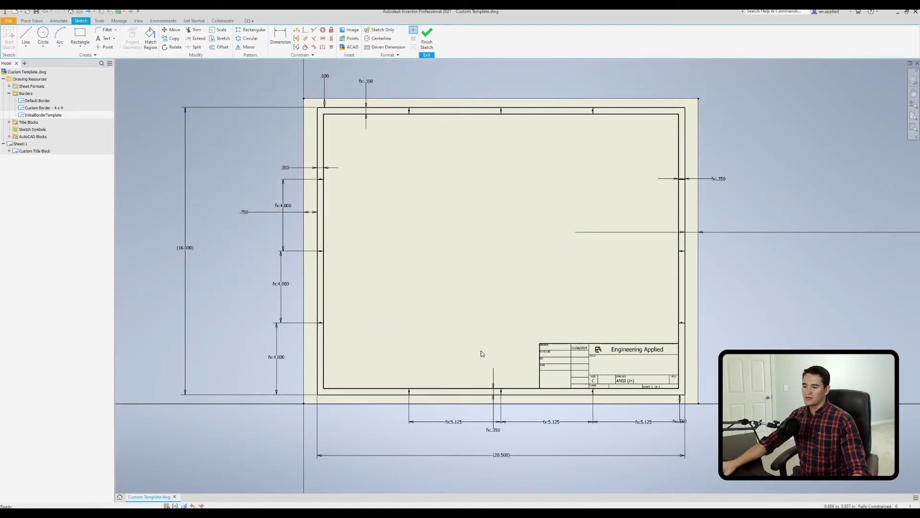
scroll(529, 284, up, 2)
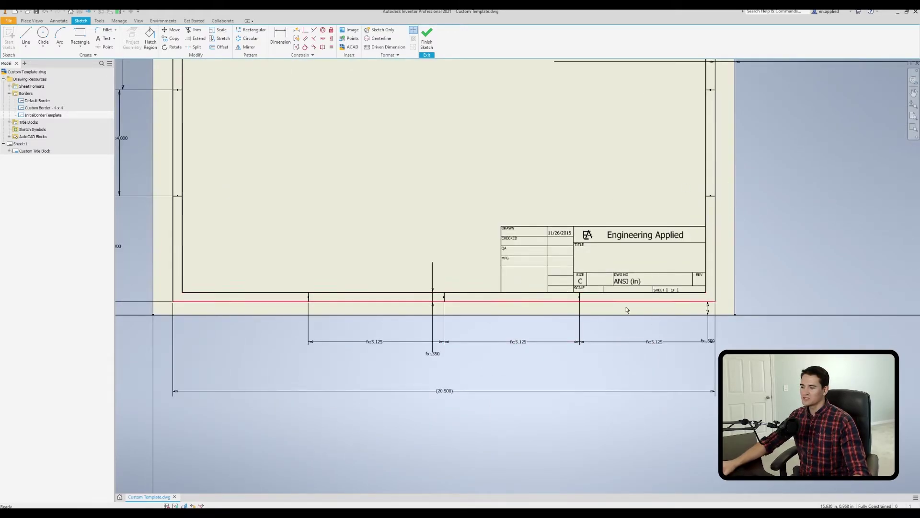
key(Home)
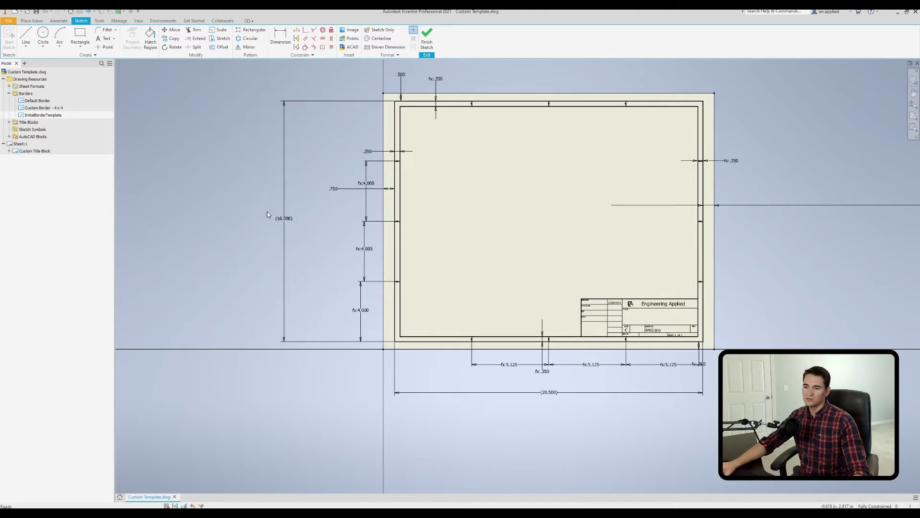
scroll(398, 144, up, 2)
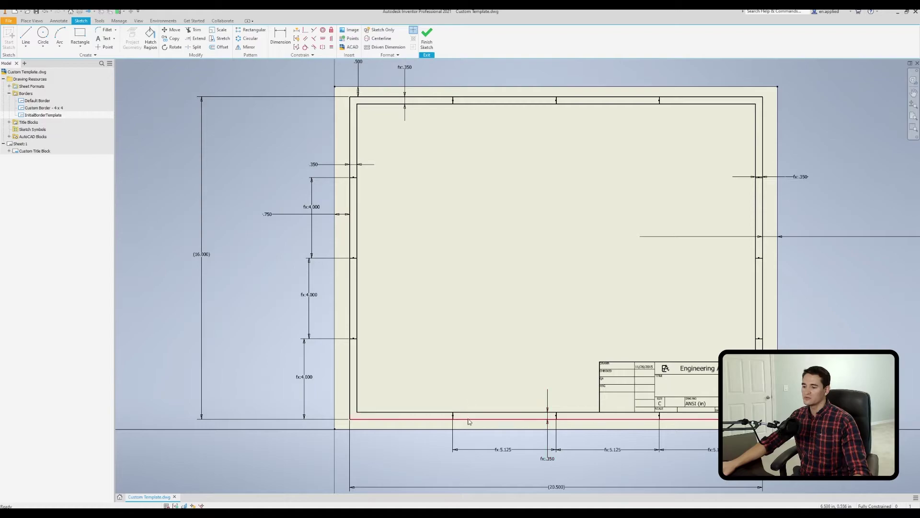
mouse_move(696, 422)
middle_down()
mouse_move(579, 273)
mouse_move(653, 189)
middle_up()
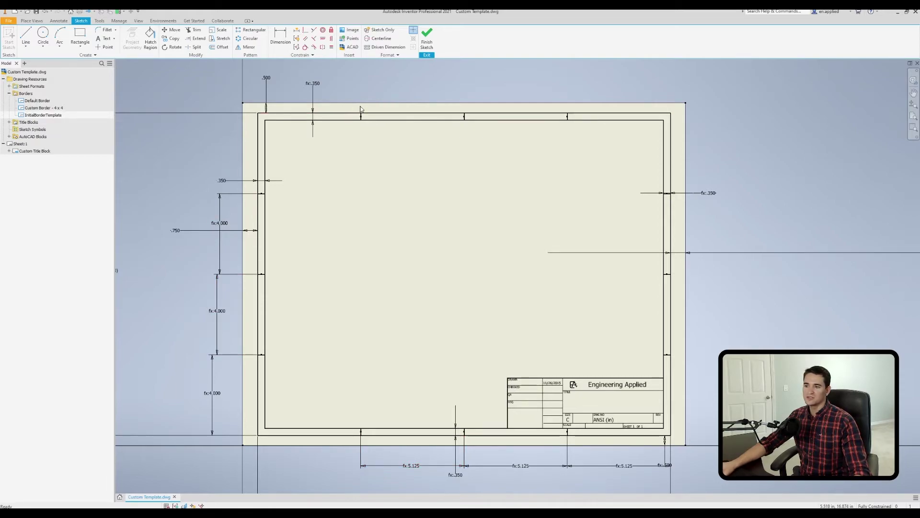
scroll(414, 240, down, 1)
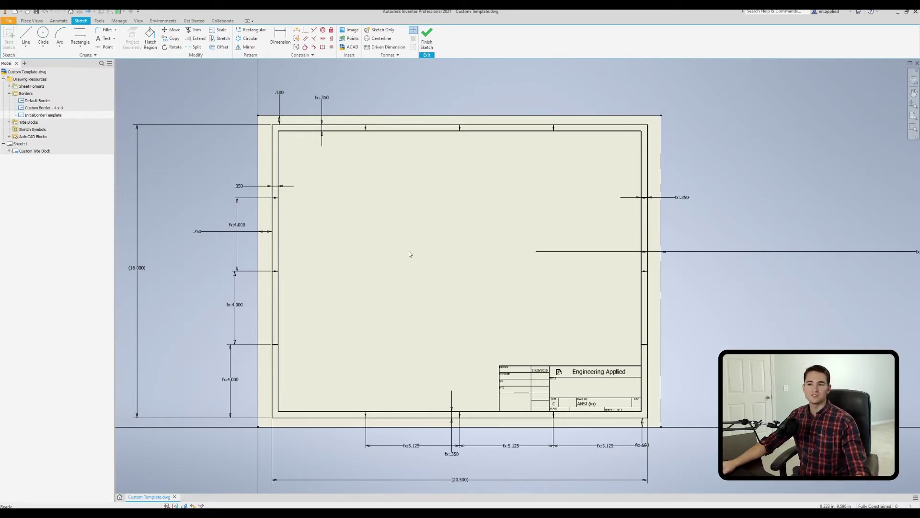
- Finish the border sketch and save it as "Custom Border - Video"
click(427, 38)
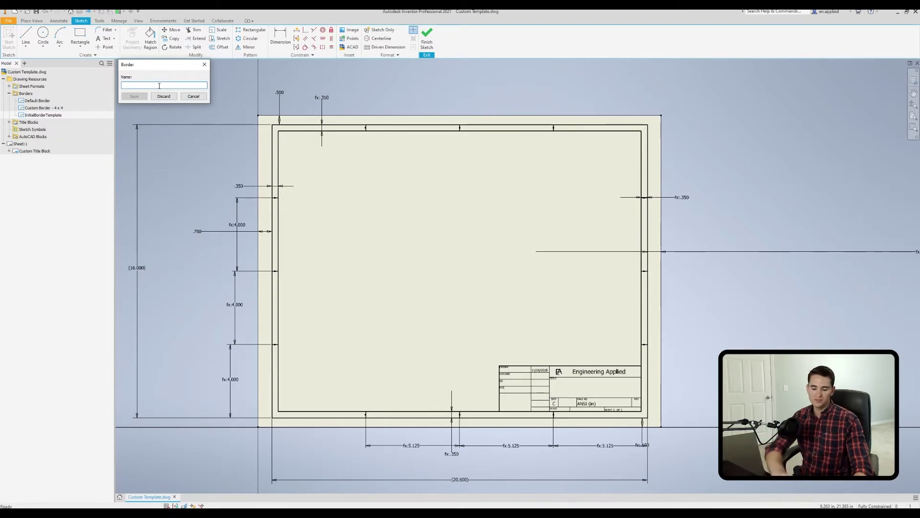
text(Custom )
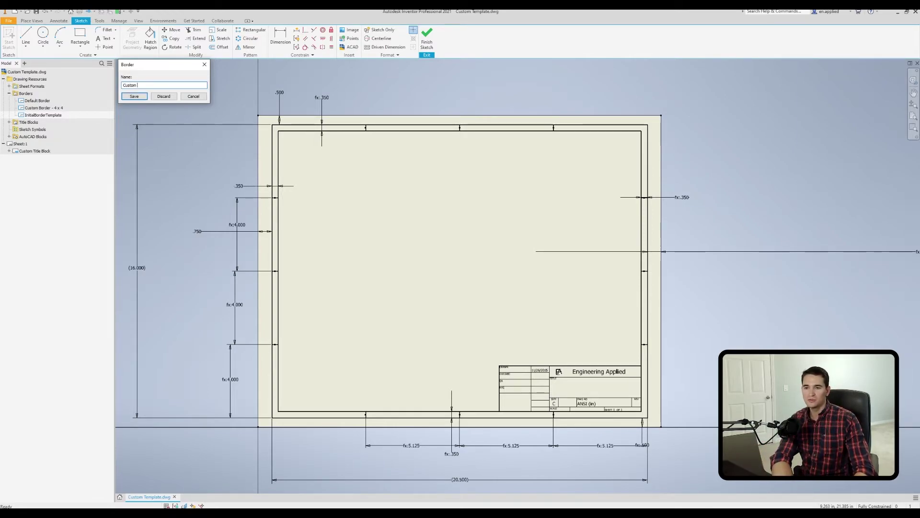
text(Border - )
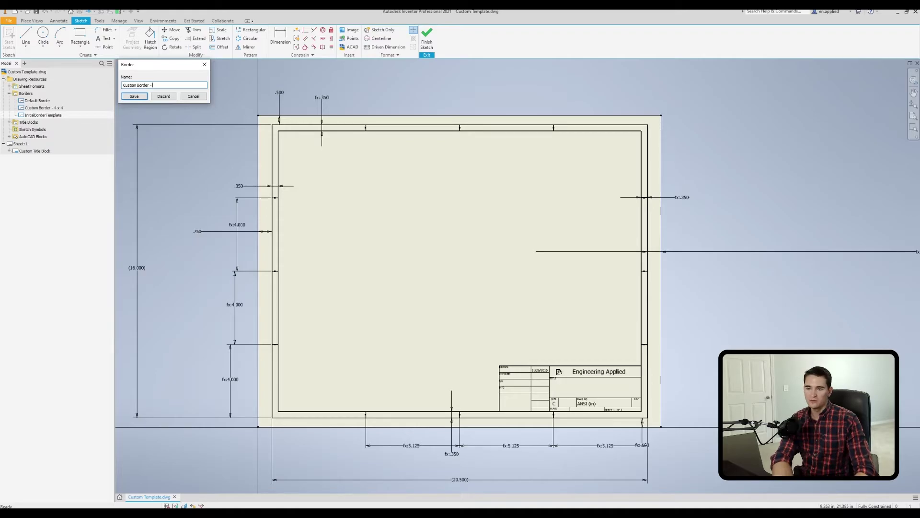
text(Video)
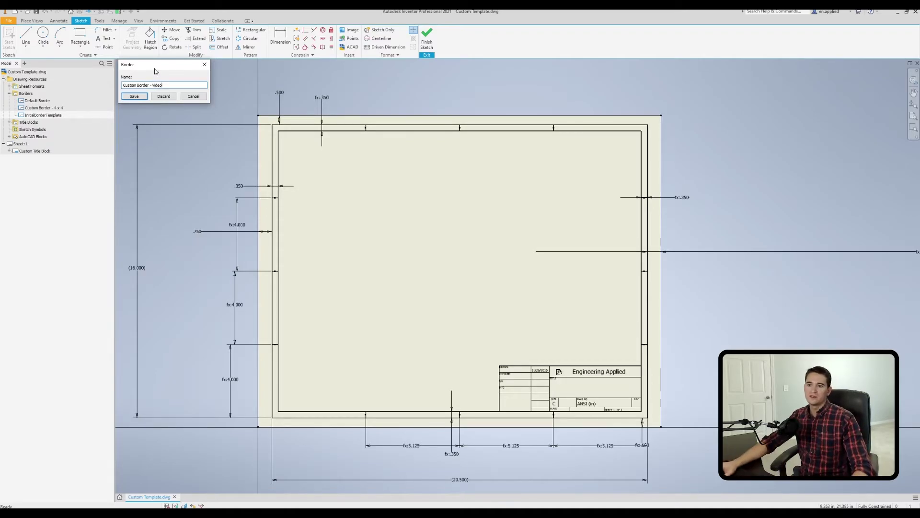
click(134, 96)
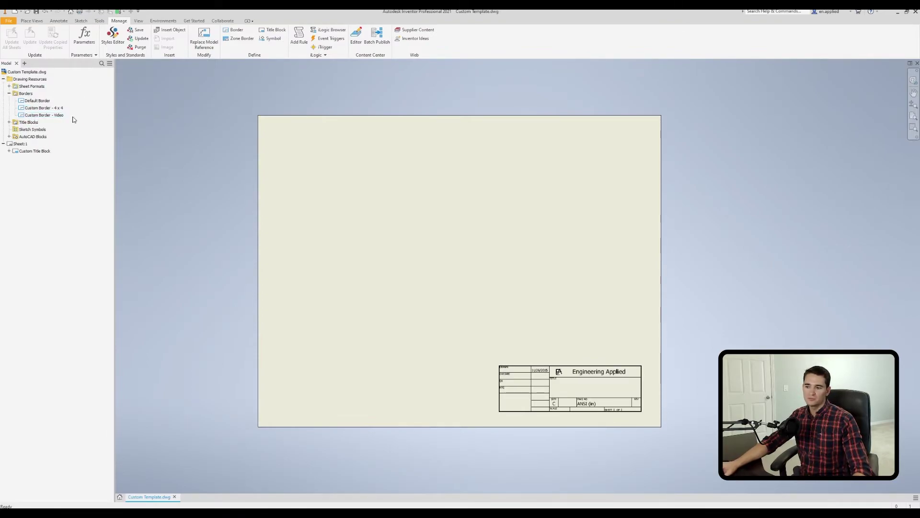
- Insert Custom Border - Video on the sheet to check the title block's fit, and delete it from Sheet:1 again
right_click(56, 114)
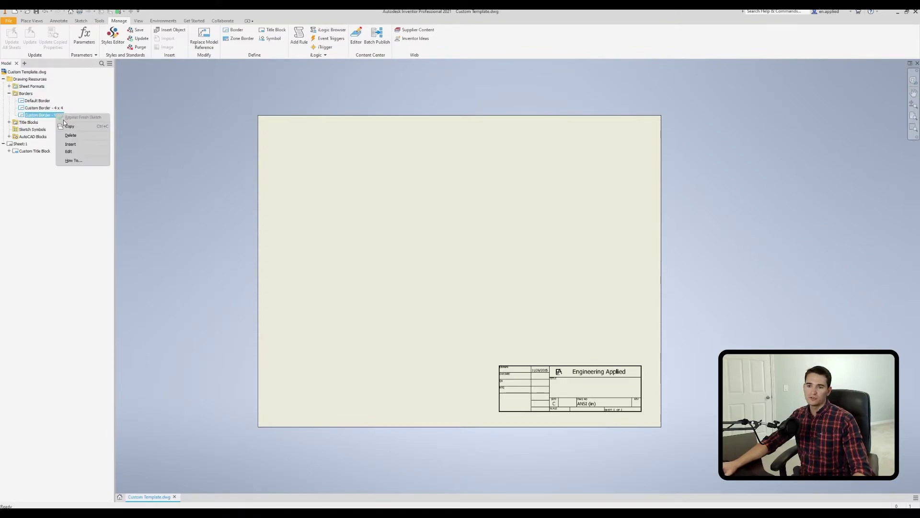
click(74, 144)
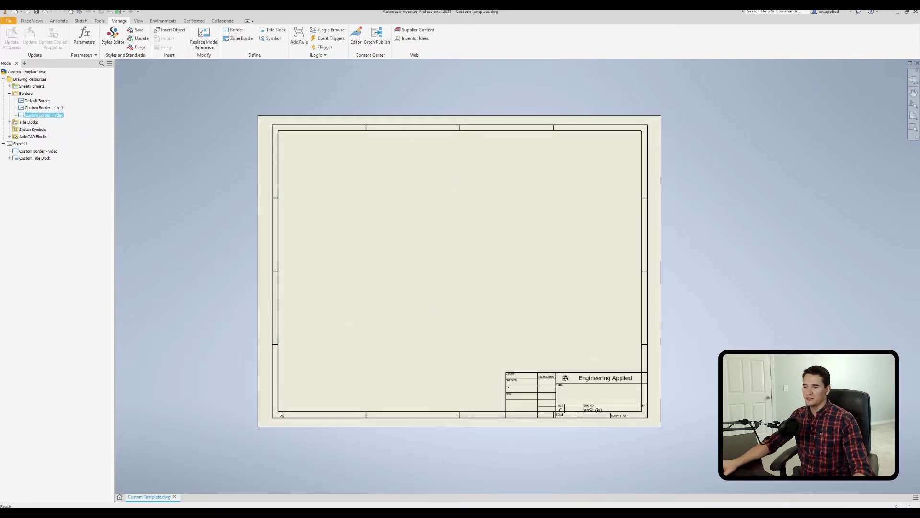
middle_drag(497, 363, 374, 201)
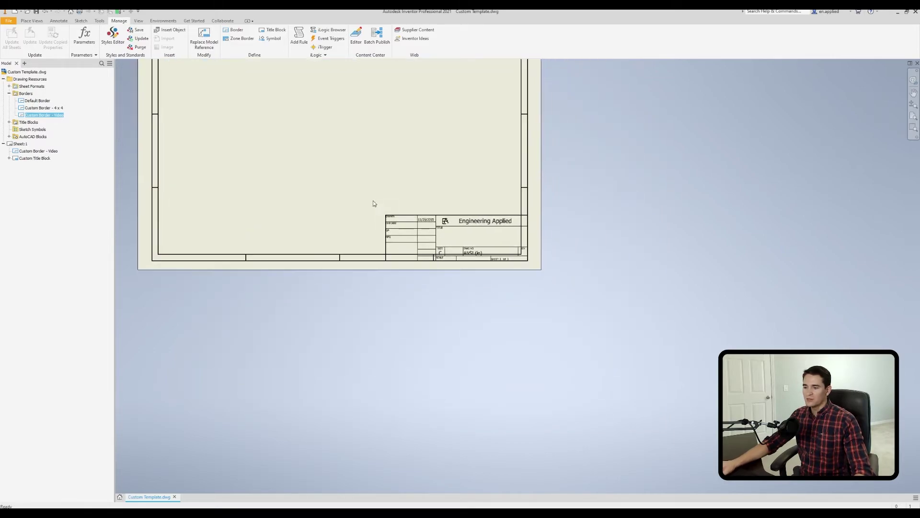
scroll(448, 283, up, 2)
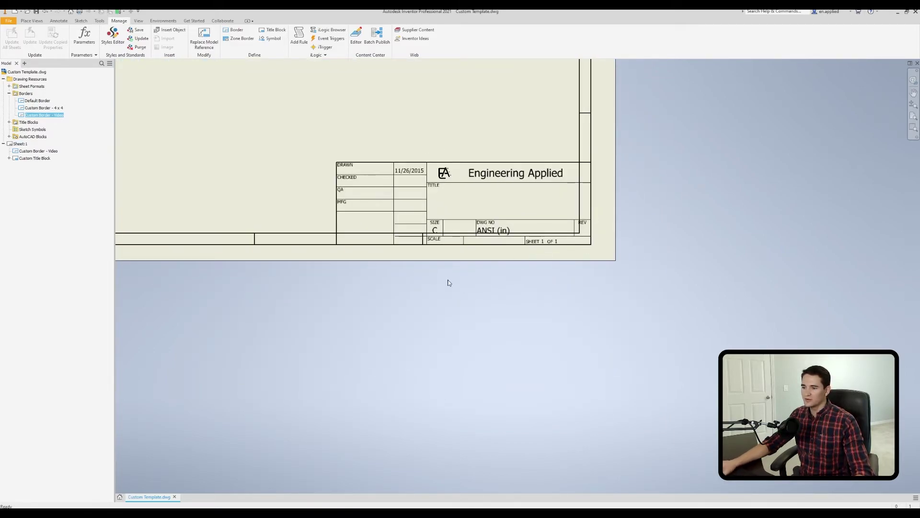
click(491, 290)
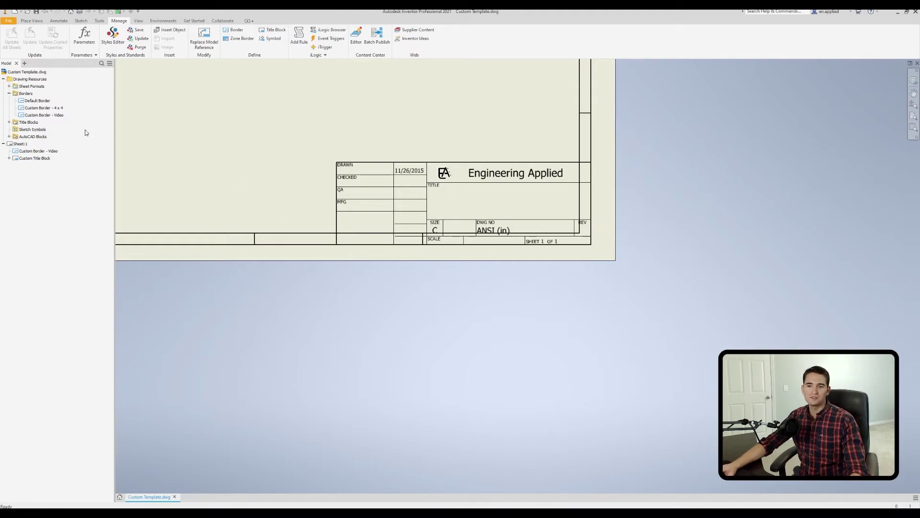
right_click(39, 151)
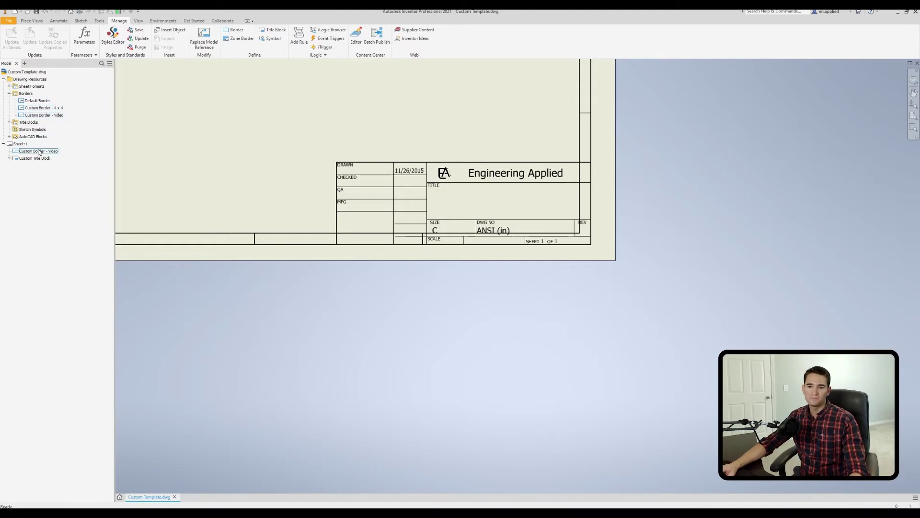
click(54, 161)
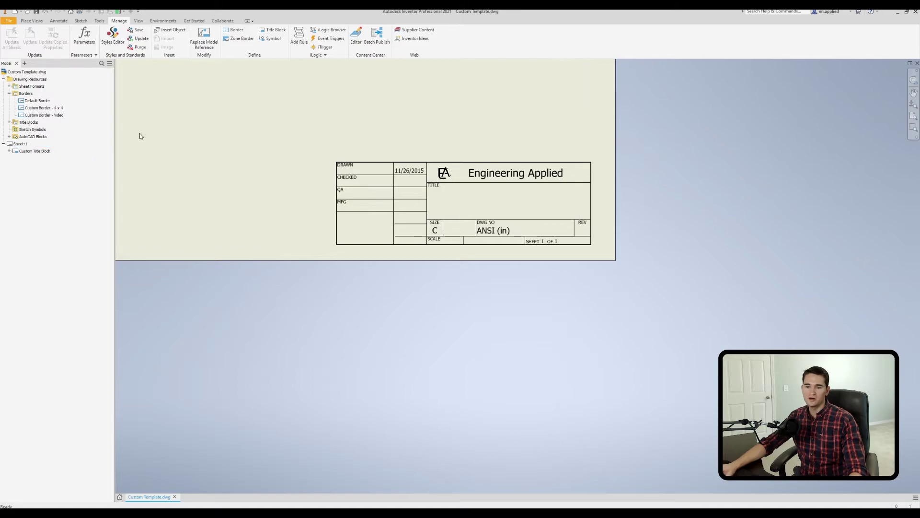
- Edit the Custom Border - Video definition to make the inner rectangle's bottom-right corner a connection point, and save the edits
right_click(48, 116)
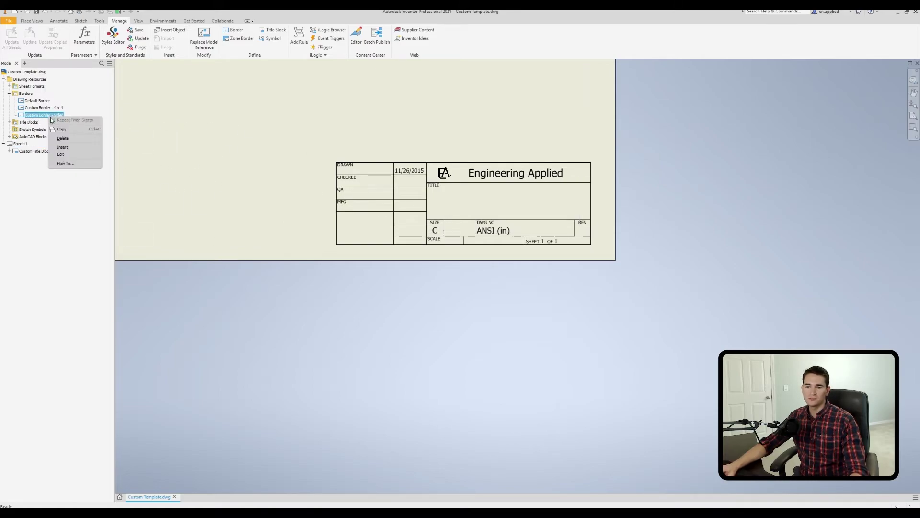
click(61, 154)
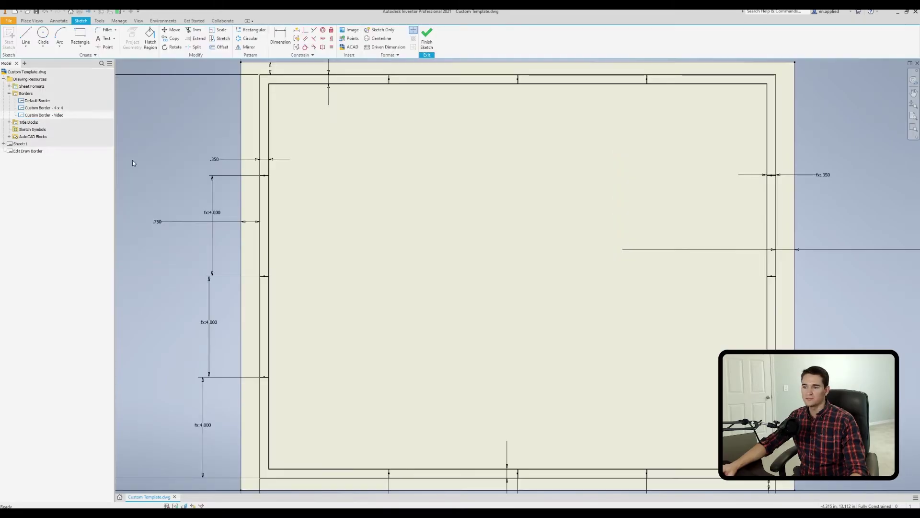
middle_drag(551, 303, 489, 209)
scroll(489, 209, down, 2)
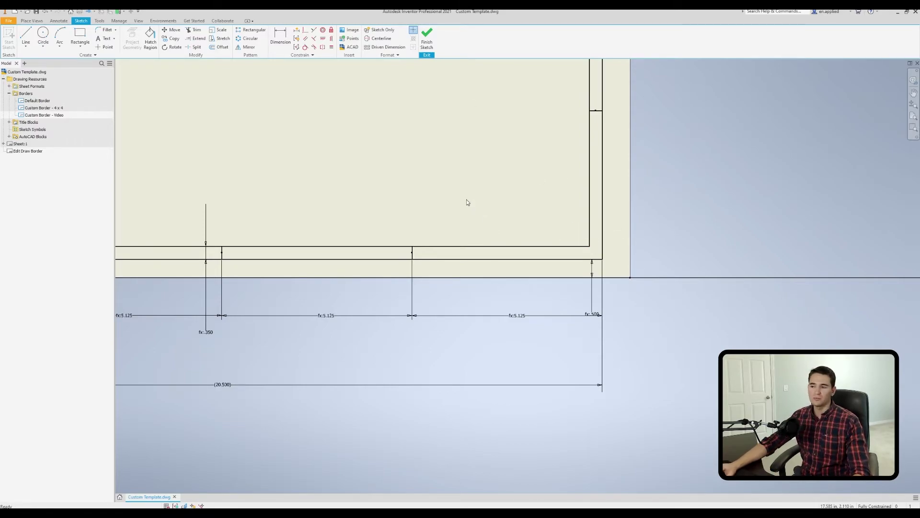
scroll(518, 219, down, 3)
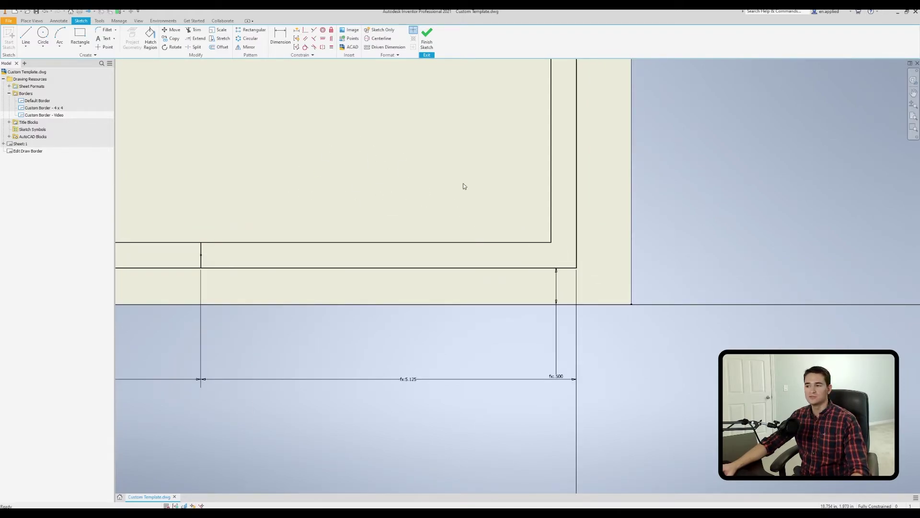
click(551, 243)
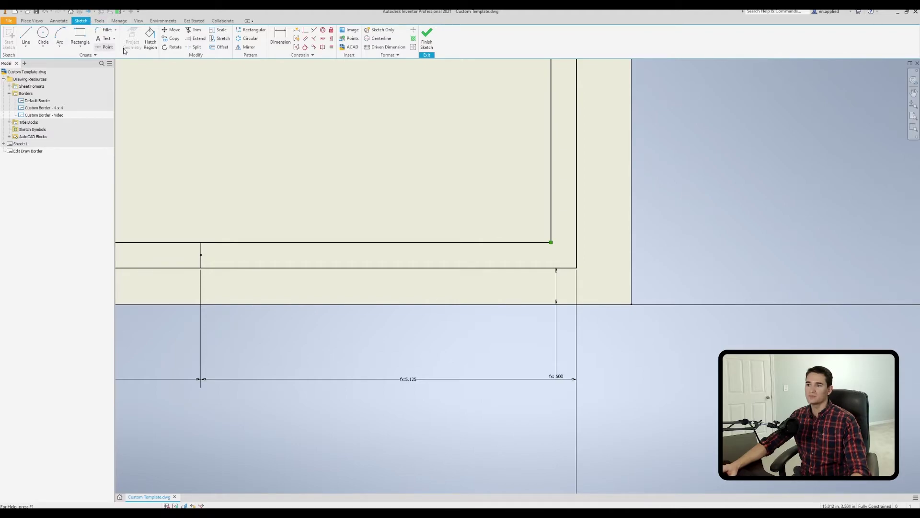
click(415, 39)
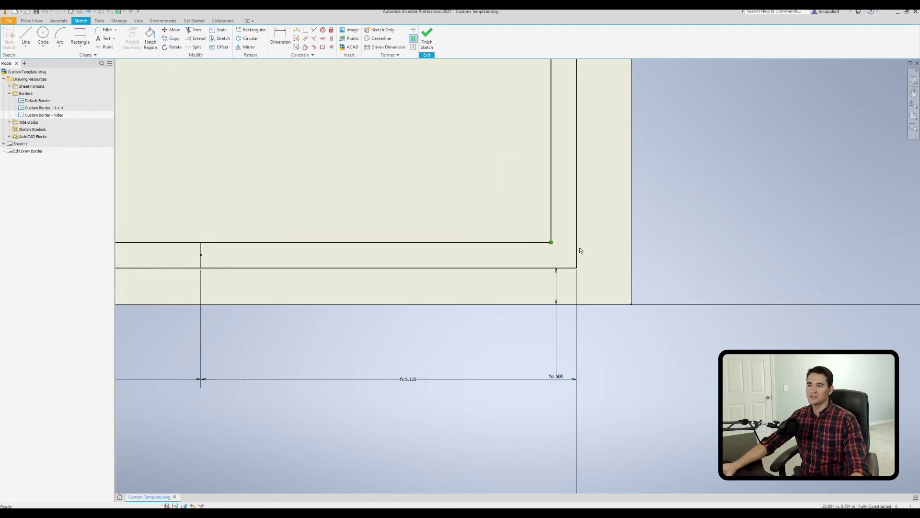
click(430, 46)
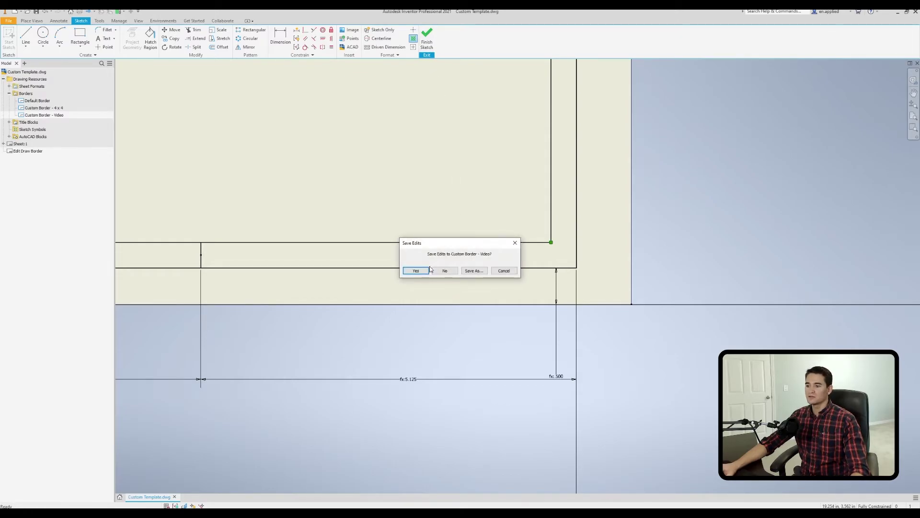
click(409, 271)
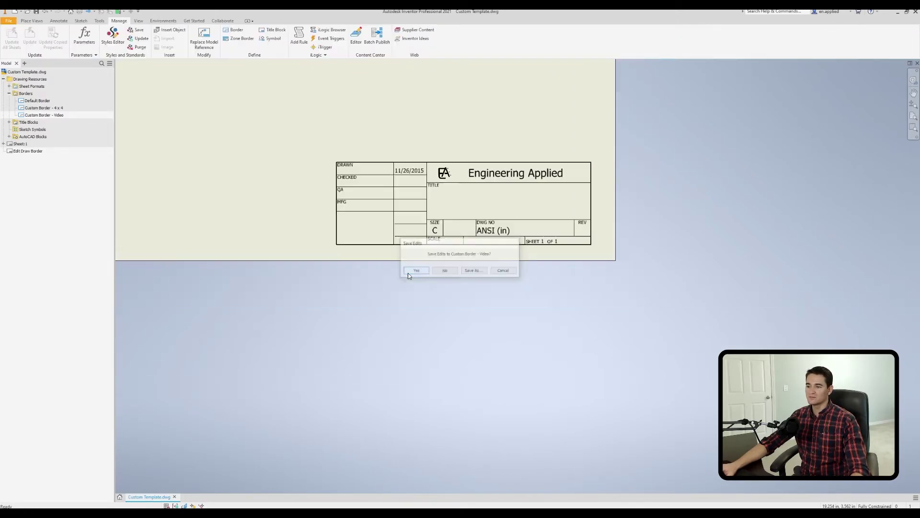
- Insert Custom Border - Video on Sheet:1 and check its alignment with the title block
right_click(44, 116)
click(66, 145)
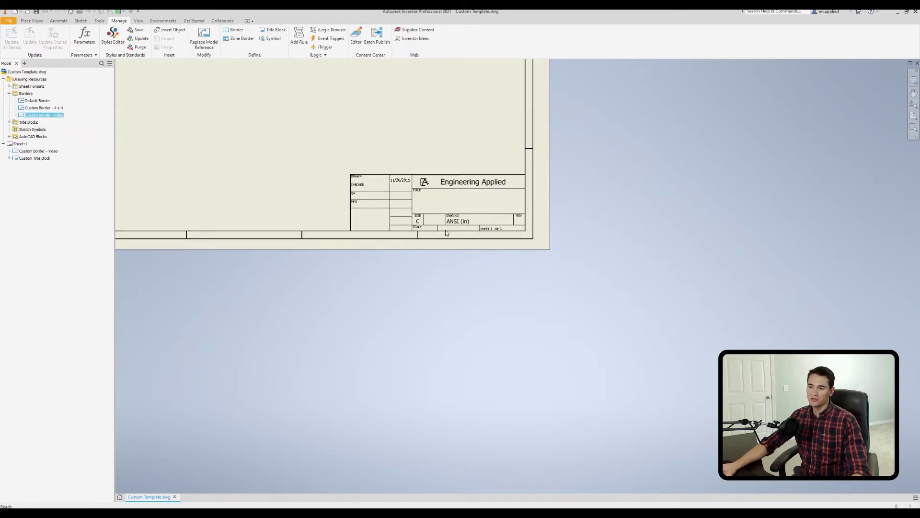
key(Home)
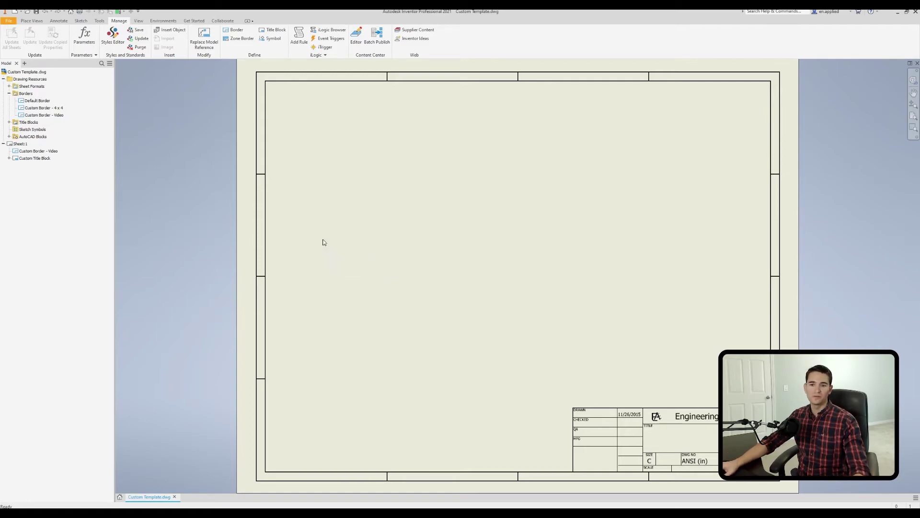
- Change Sheet:1 to size E, keeping landscape orientation, to test how the border adapts
right_click(20, 144)
click(75, 203)
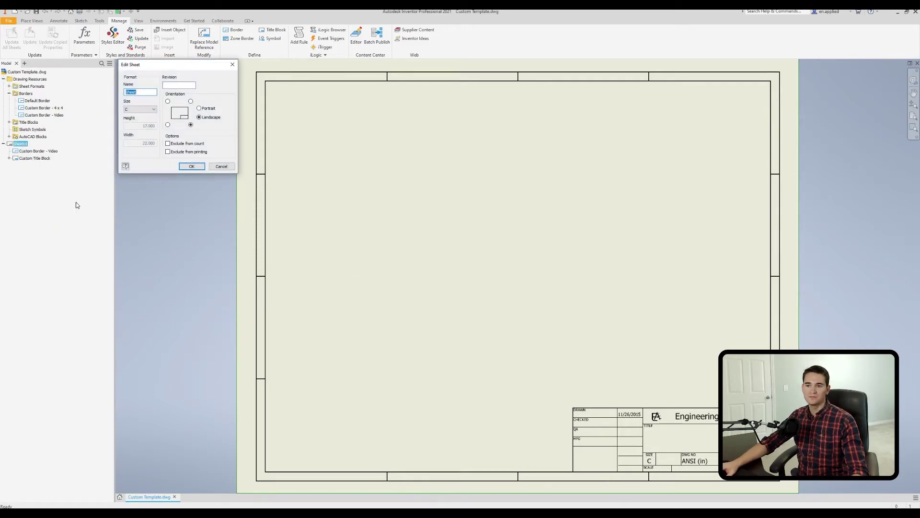
click(149, 112)
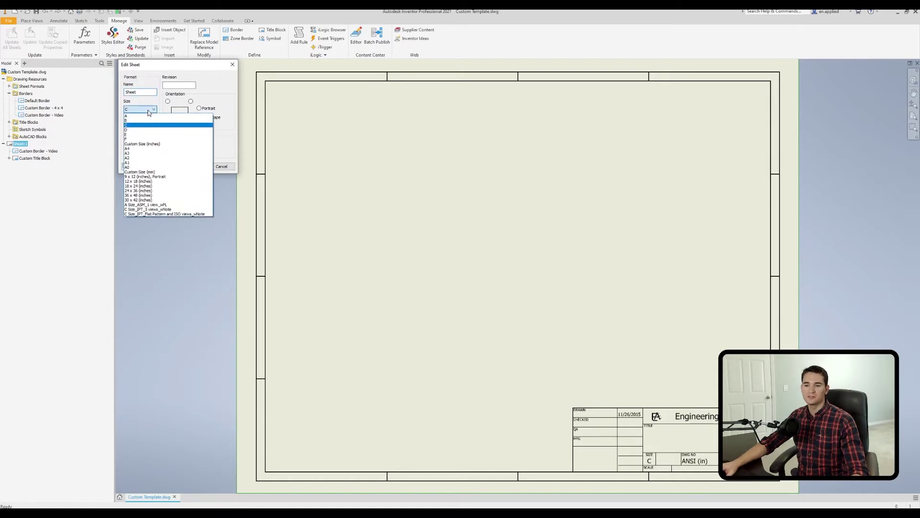
click(146, 135)
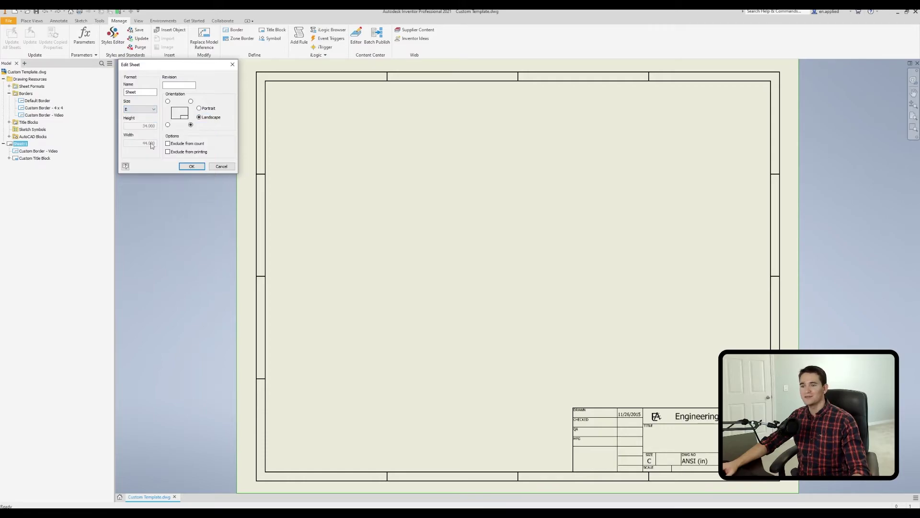
click(169, 101)
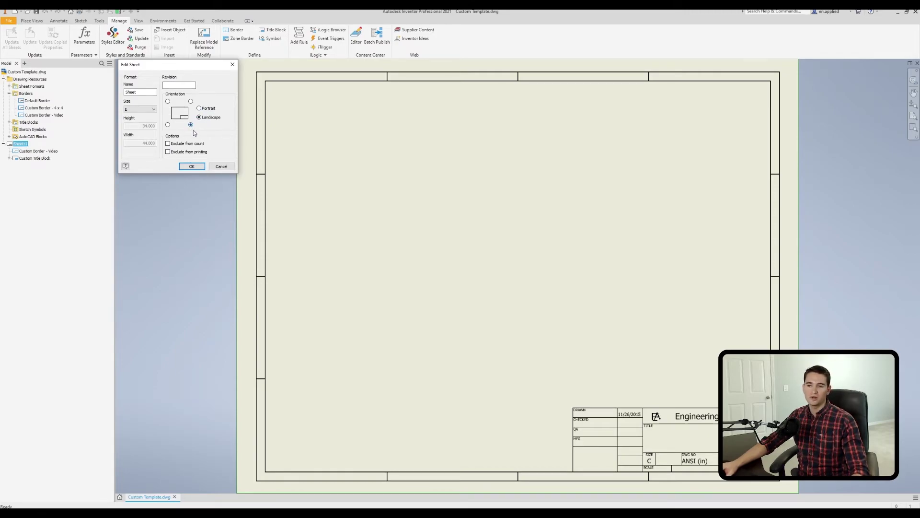
click(152, 110)
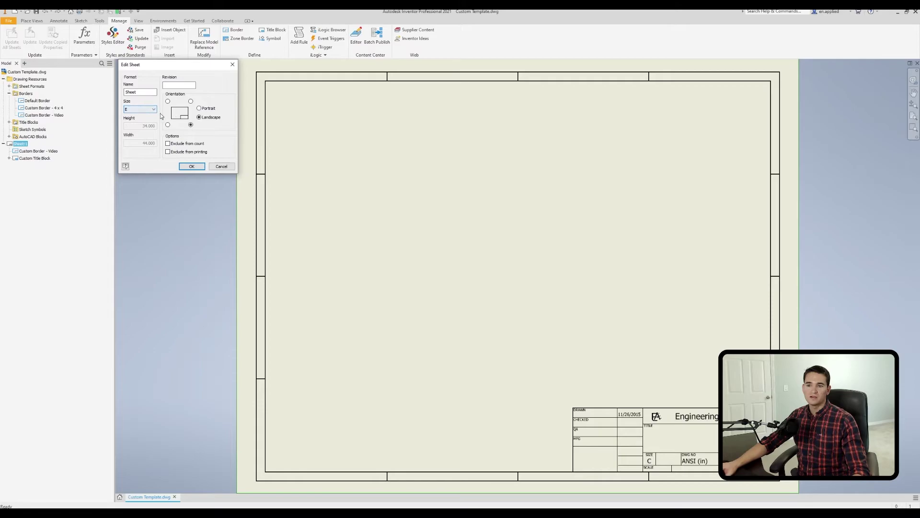
click(194, 168)
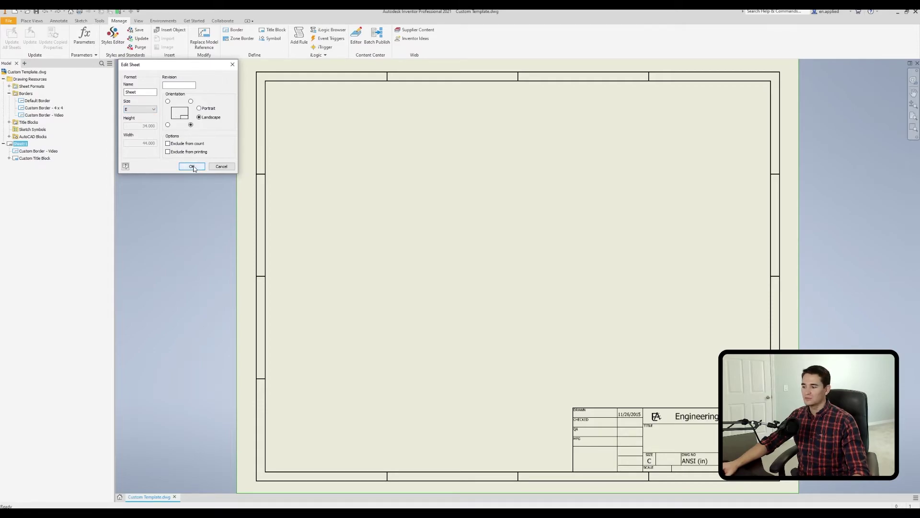
click(192, 167)
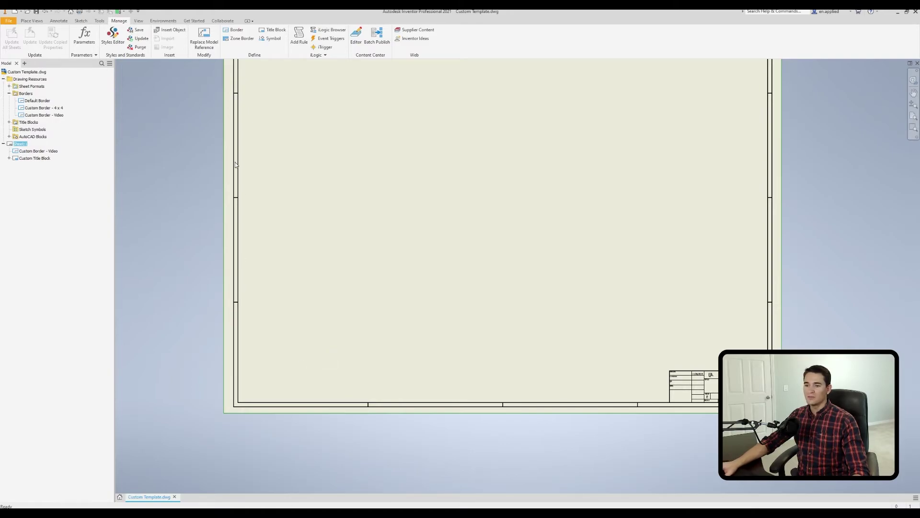
- Check the border and title block's fit on the E-size sheet, and return the sheet to size C
scroll(510, 379, up, 3)
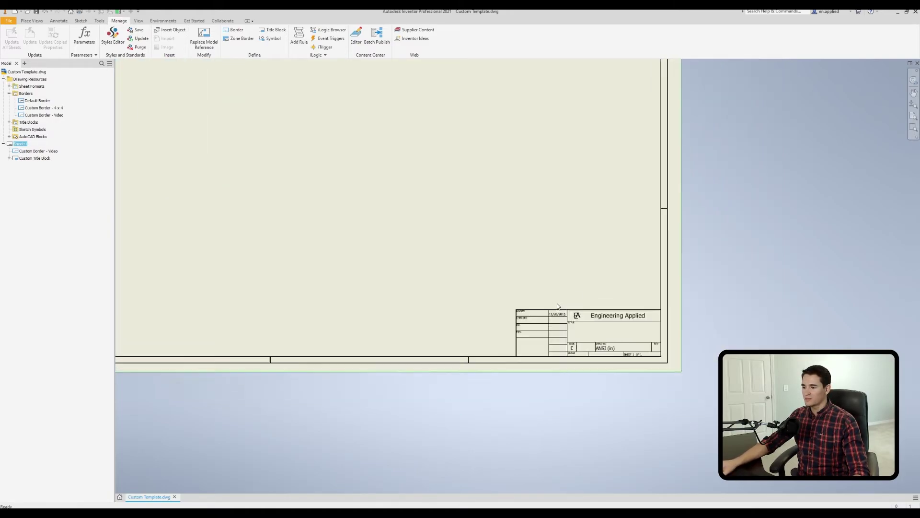
scroll(483, 322, down, 4)
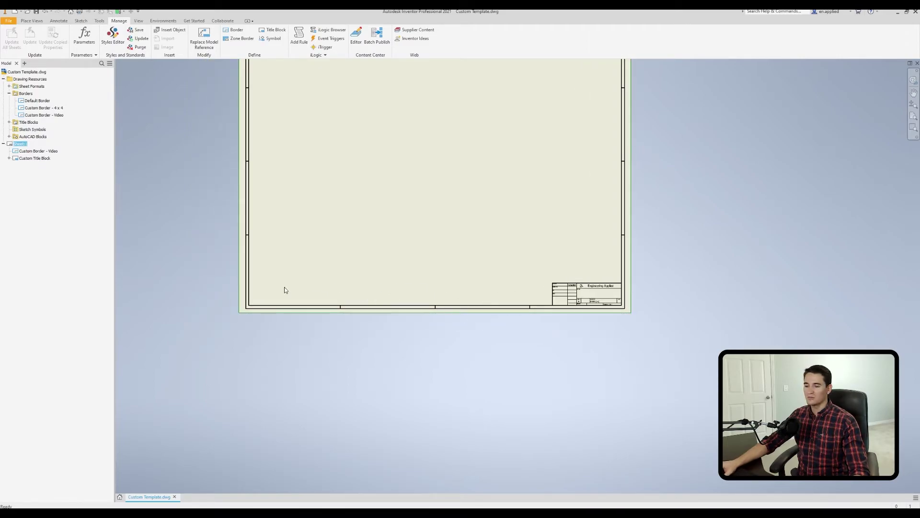
scroll(369, 274, down, 2)
scroll(368, 271, up, 1)
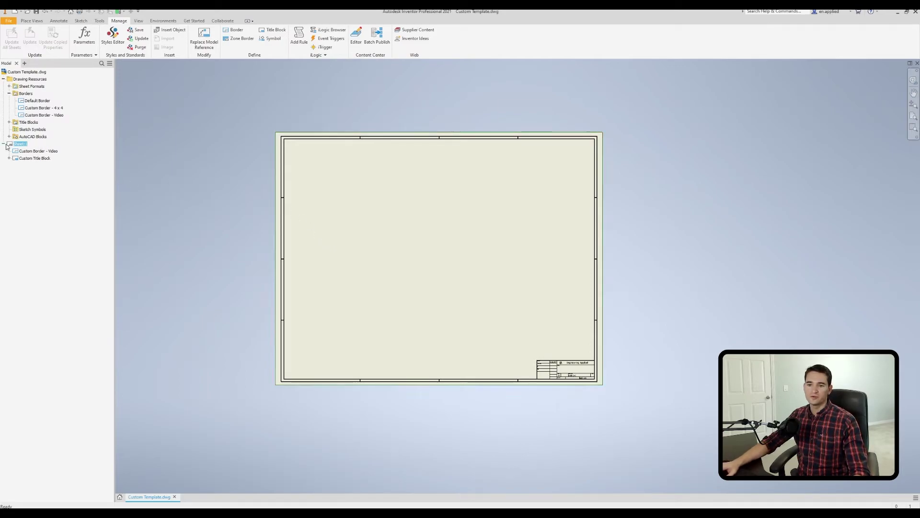
key(Home)
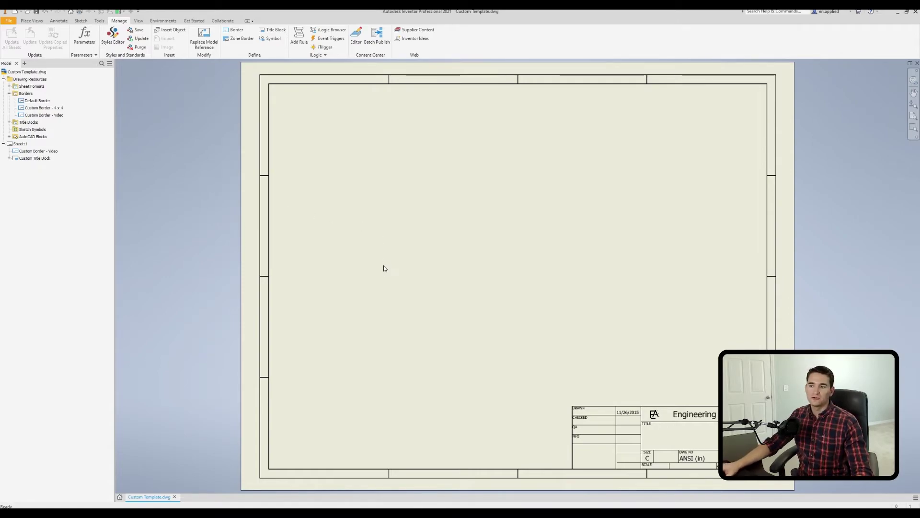
- Delete the border from Sheet:1 and open the Custom Border - Video definition for editing
middle_drag(382, 267, 400, 197)
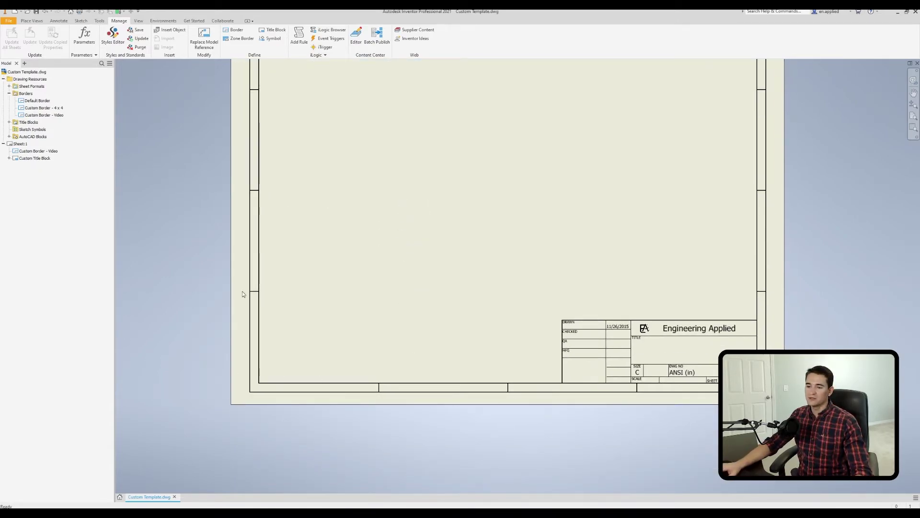
middle_drag(212, 186, 171, 234)
right_click(54, 153)
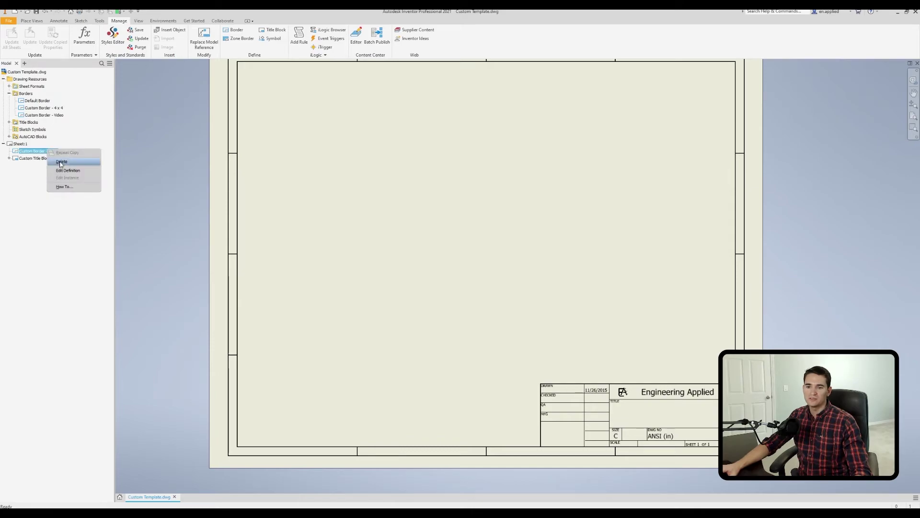
click(60, 160)
right_click(47, 115)
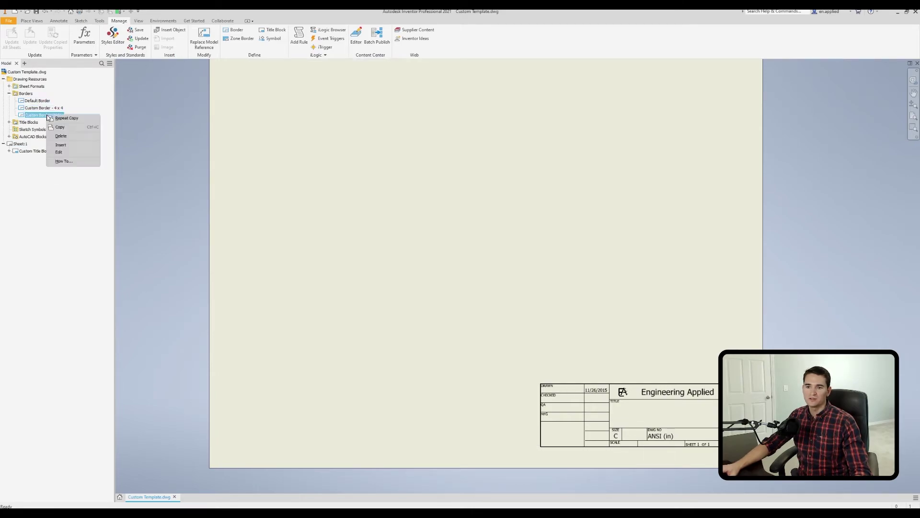
click(62, 152)
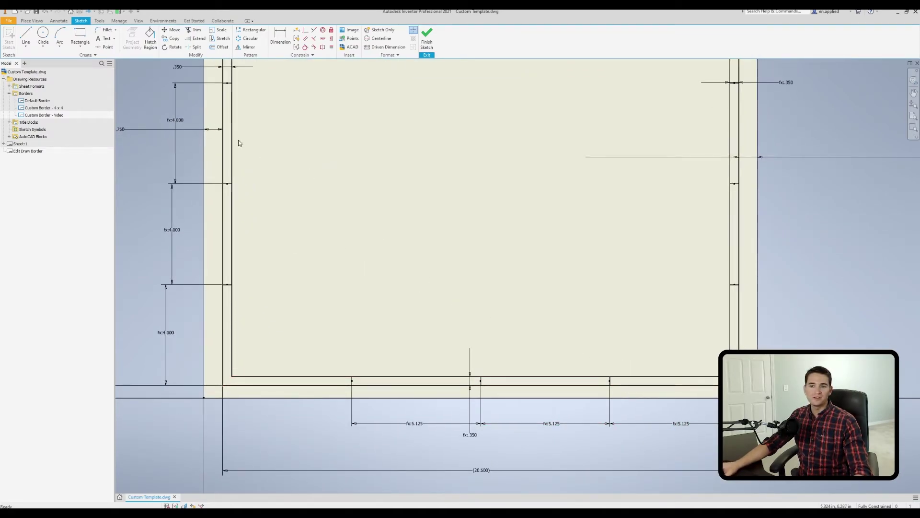
- Add the text "A" with centre and middle justification inside the rightmost zone of the bottom border strip
click(107, 39)
middle_drag(500, 263, 479, 213)
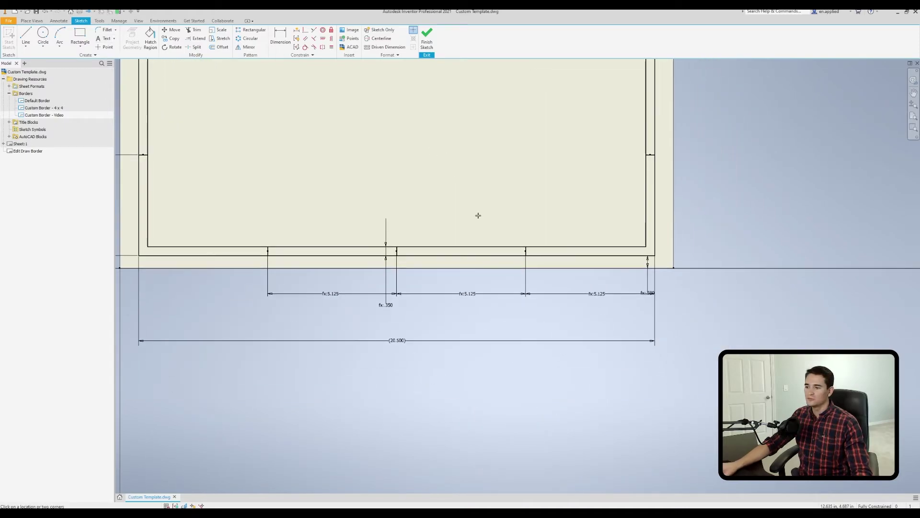
scroll(479, 213, up, 3)
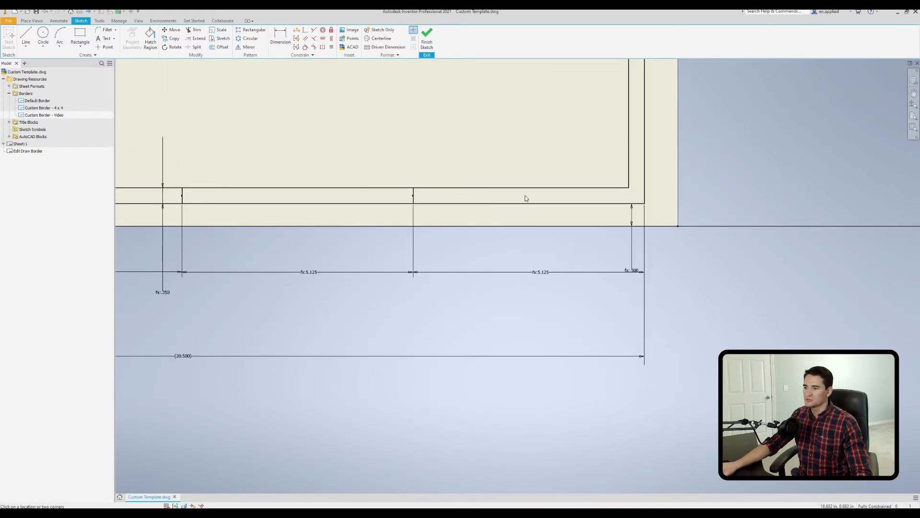
click(514, 223)
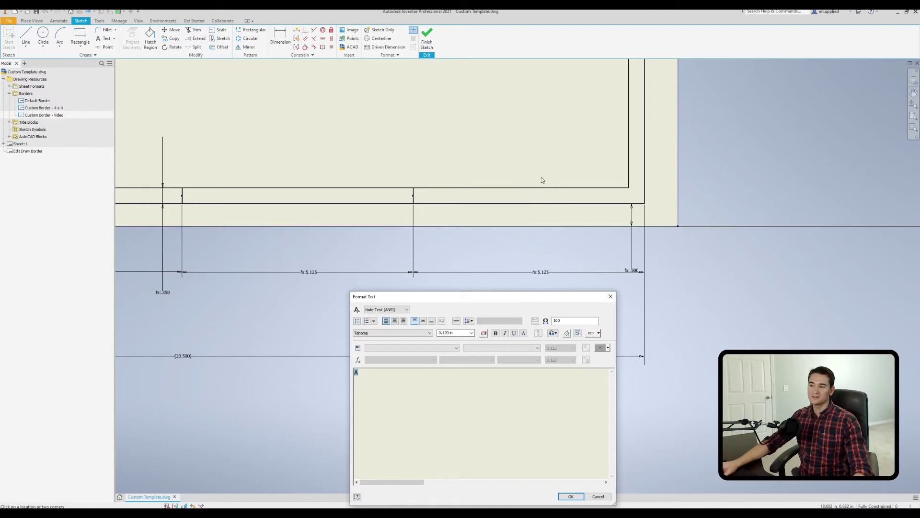
click(395, 323)
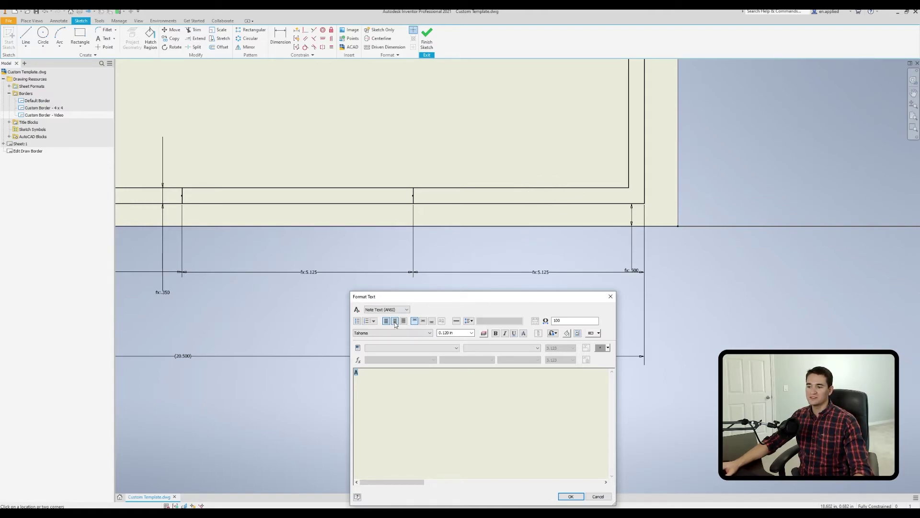
click(423, 321)
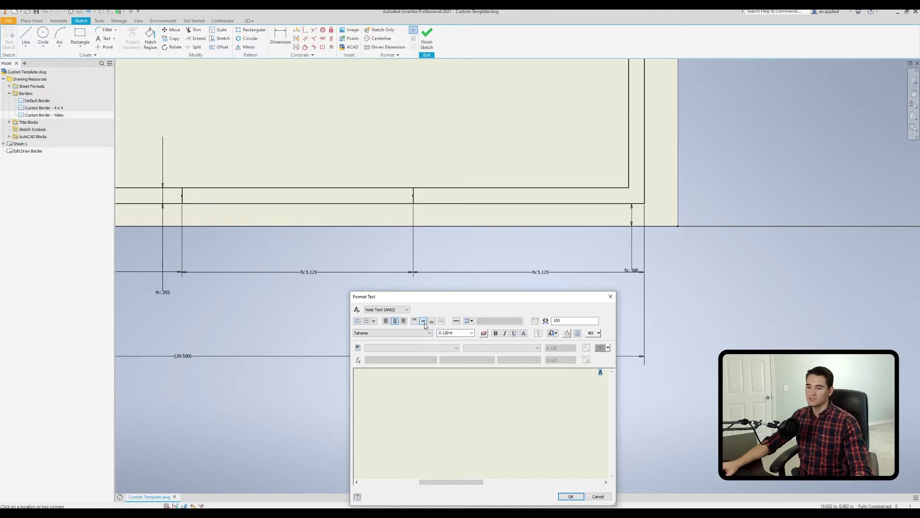
click(570, 496)
scroll(524, 195, up, 5)
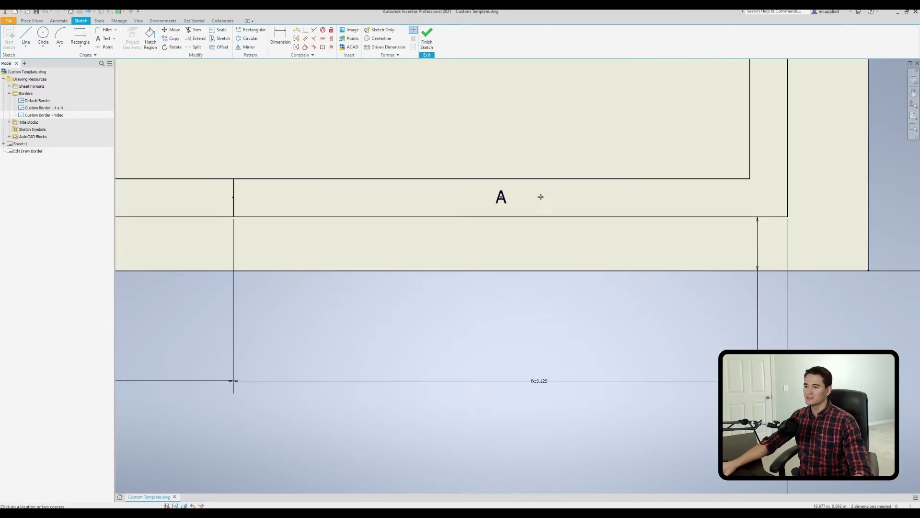
scroll(496, 195, up, 3)
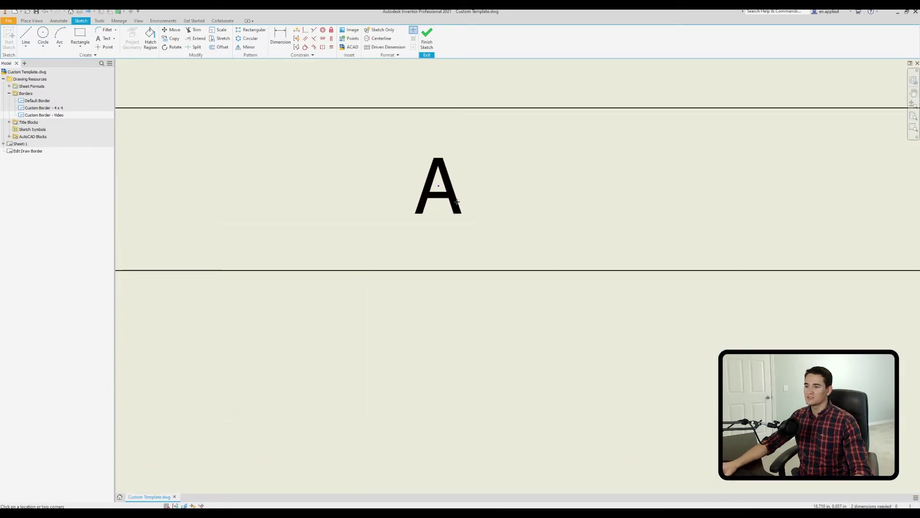
scroll(439, 184, up, 2)
right_click(432, 178)
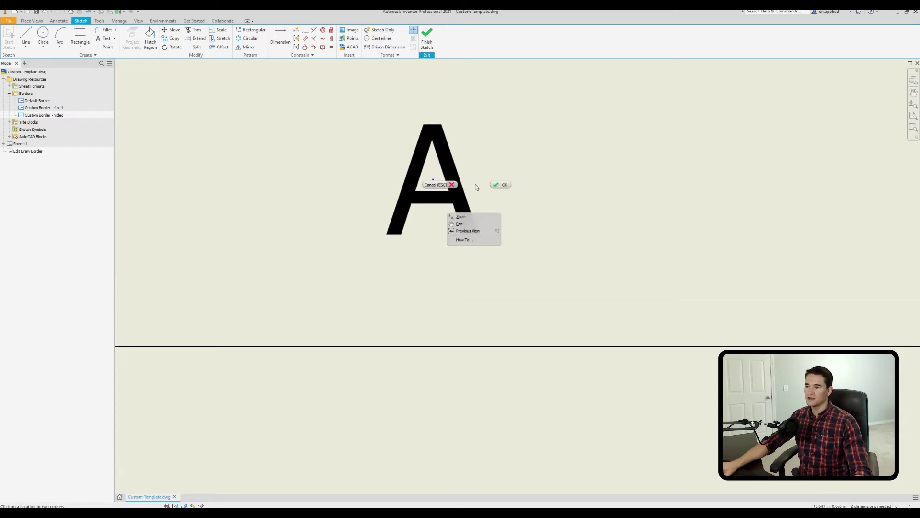
key(Escape)
- Dimension the vertical distance from the letter A's centre point to the outer rectangle's bottom line
scroll(499, 211, down, 5)
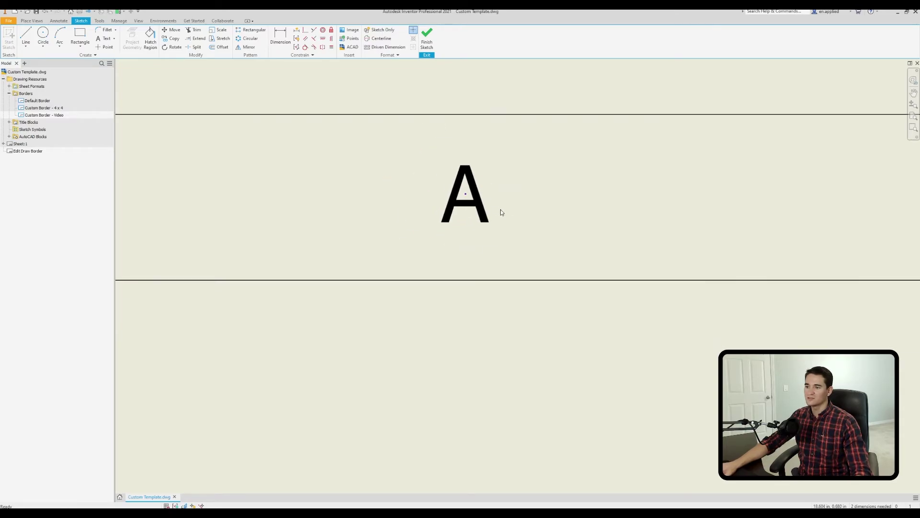
scroll(551, 231, down, 2)
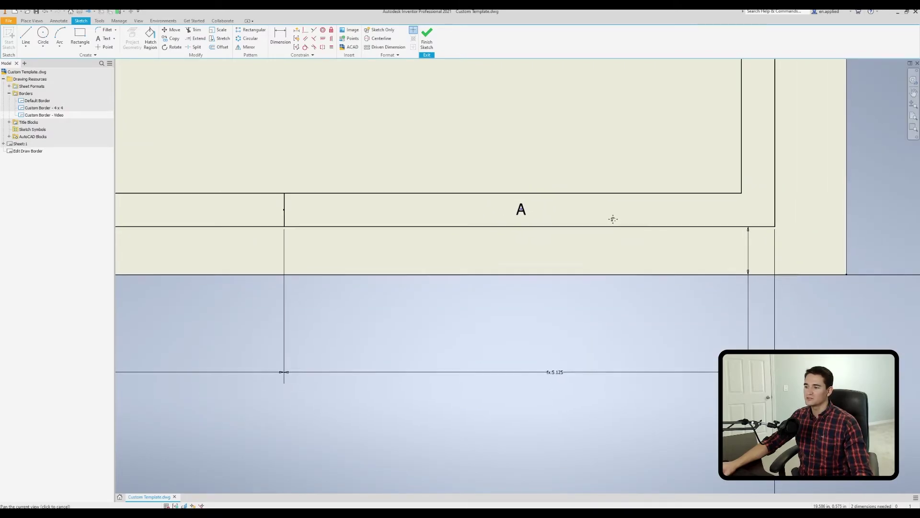
scroll(547, 214, up, 2)
scroll(560, 244, down, 3)
right_click(560, 247)
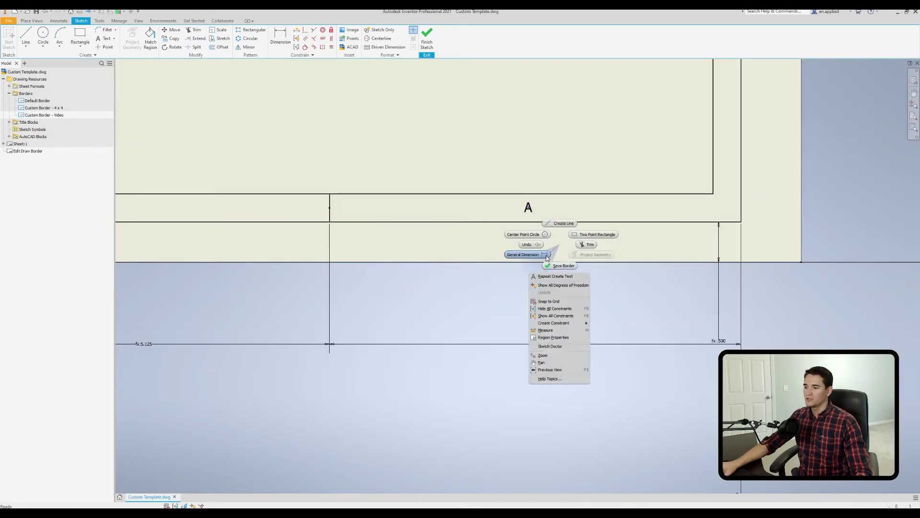
click(592, 234)
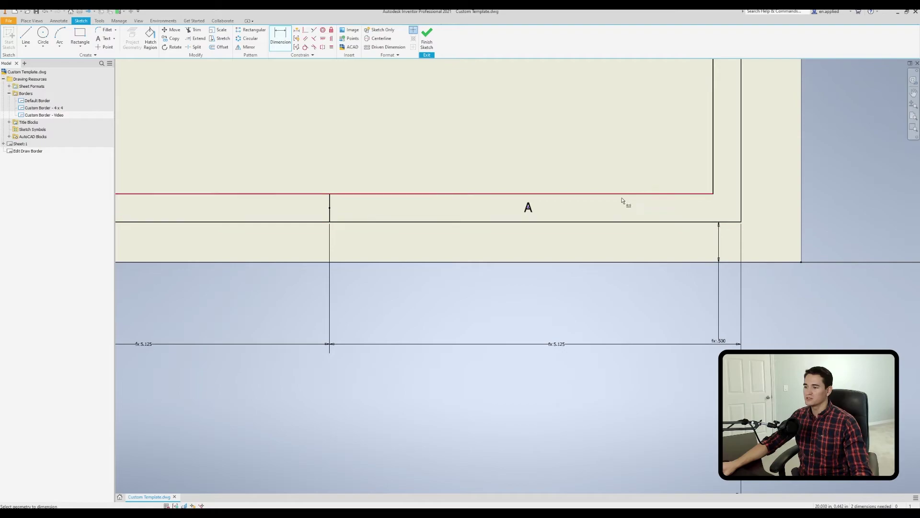
scroll(515, 197, up, 3)
click(502, 191)
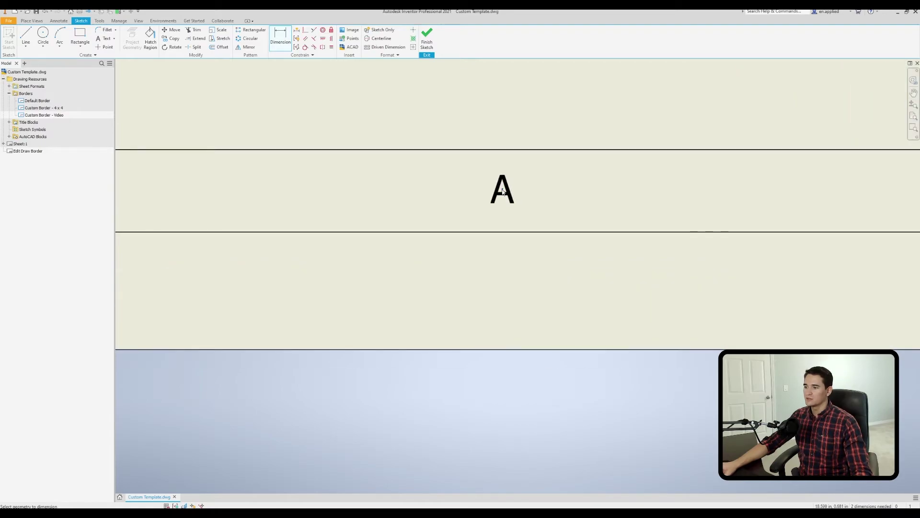
click(660, 232)
scroll(655, 254, down, 3)
scroll(653, 271, down, 1)
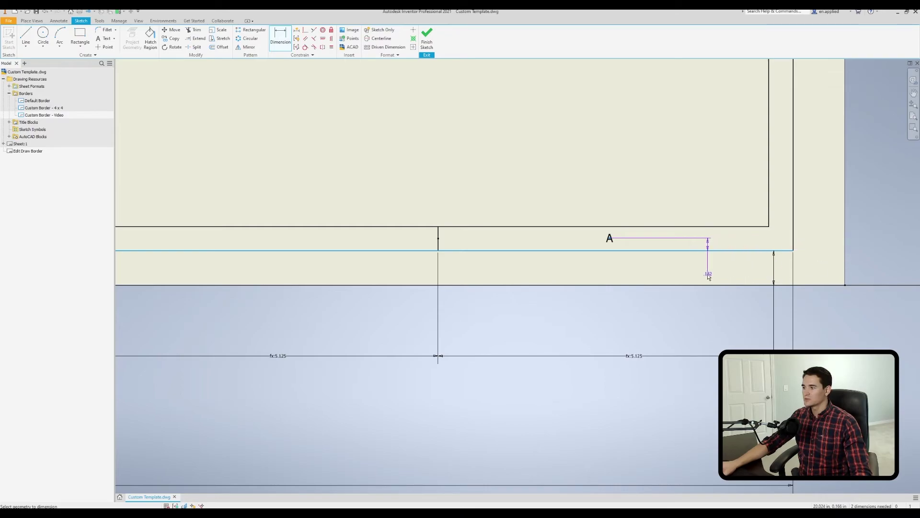
click(684, 302)
- Set the letter A's vertical dimension to half the top border strip's width with the expression d11/2
scroll(548, 292, down, 3)
mouse_move(496, 276)
middle_down()
mouse_move(311, 243)
mouse_move(591, 264)
mouse_move(539, 259)
mouse_move(448, 303)
mouse_move(457, 295)
middle_up()
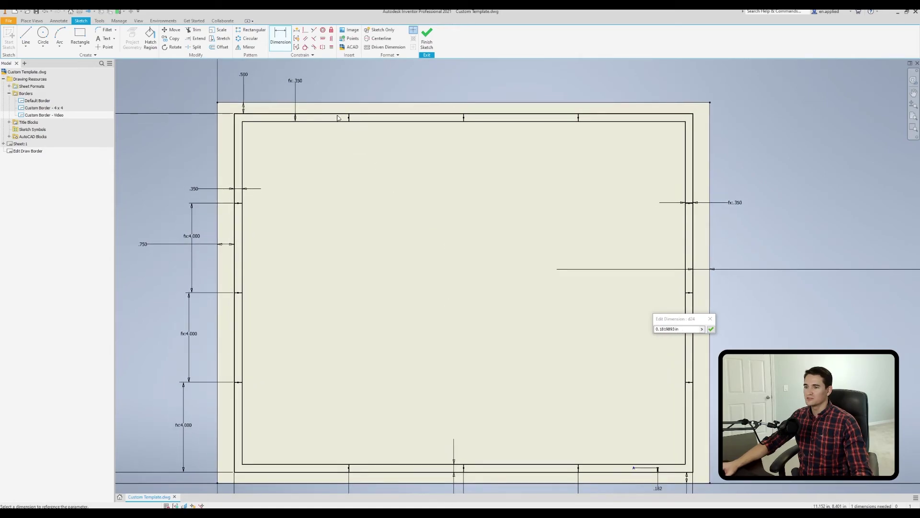
click(302, 83)
text(/2)
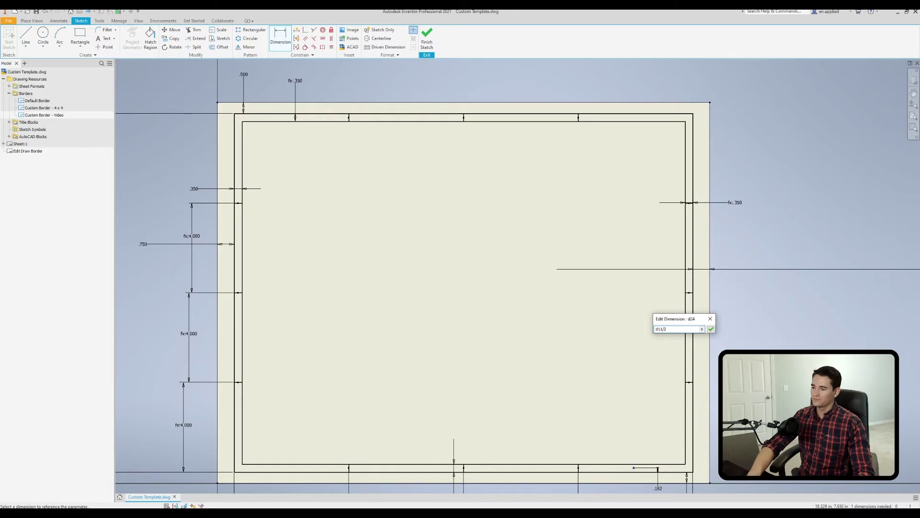
key(Return)
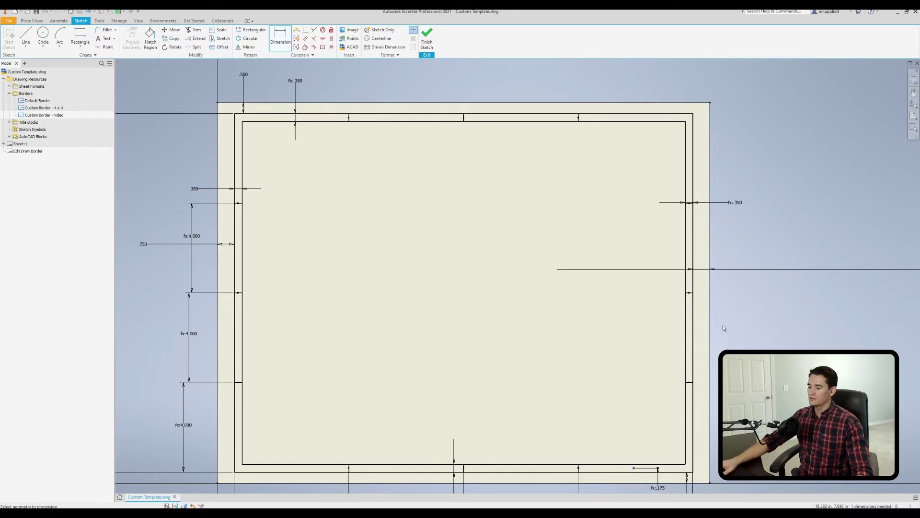
scroll(618, 415, down, 5)
scroll(575, 283, up, 5)
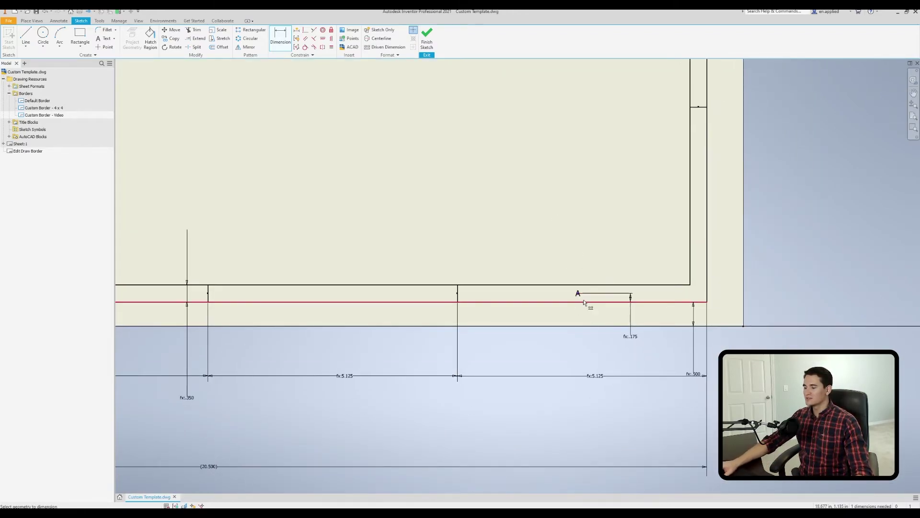
- Dimension the horizontal distance from the letter A's centre point to the outer rectangle's right line
scroll(580, 306, down, 3)
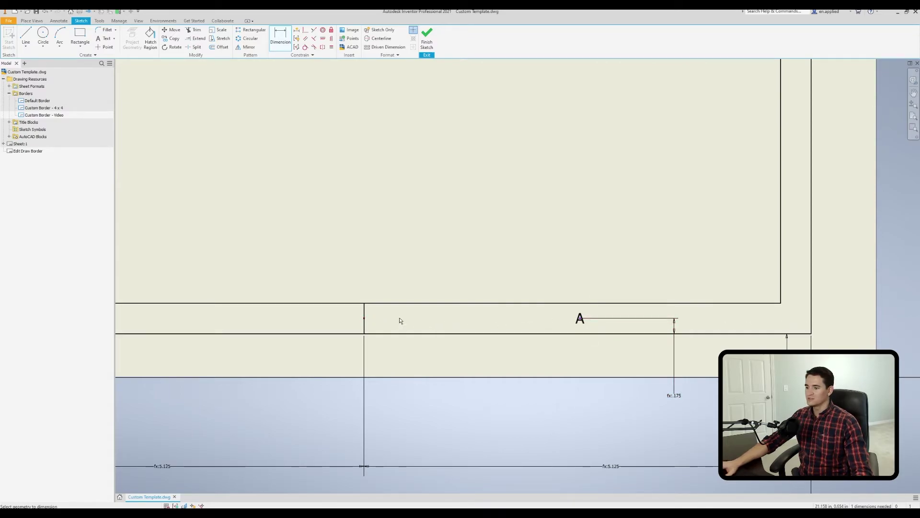
scroll(591, 308, up, 3)
key(Escape)
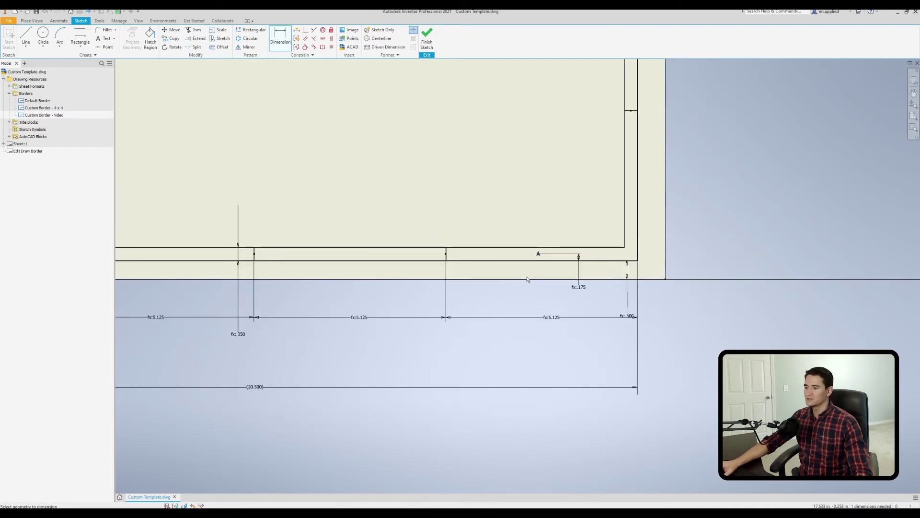
scroll(495, 333, down, 1)
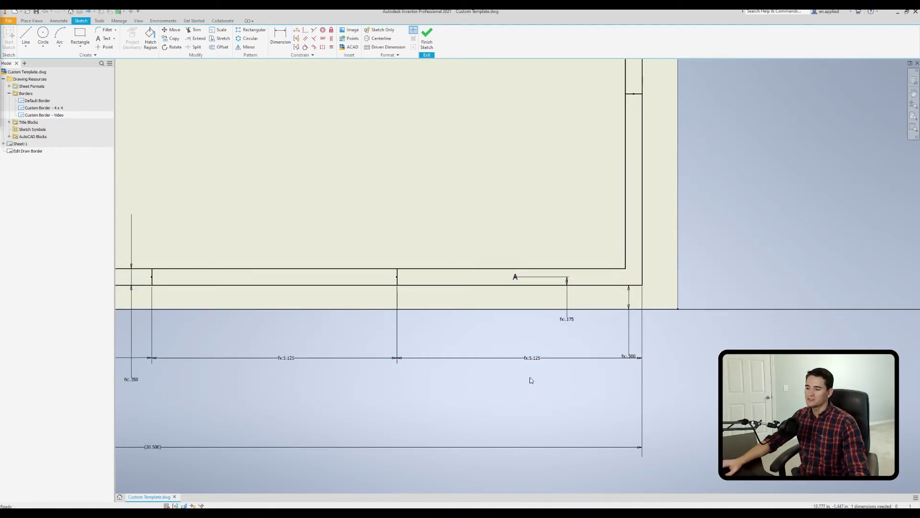
scroll(509, 355, up, 1)
middle_drag(502, 336, 502, 314)
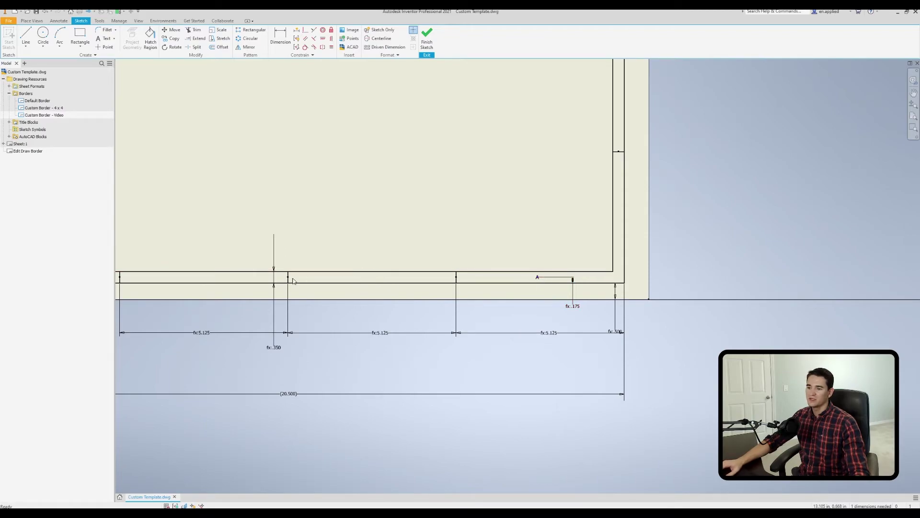
scroll(506, 277, down, 2)
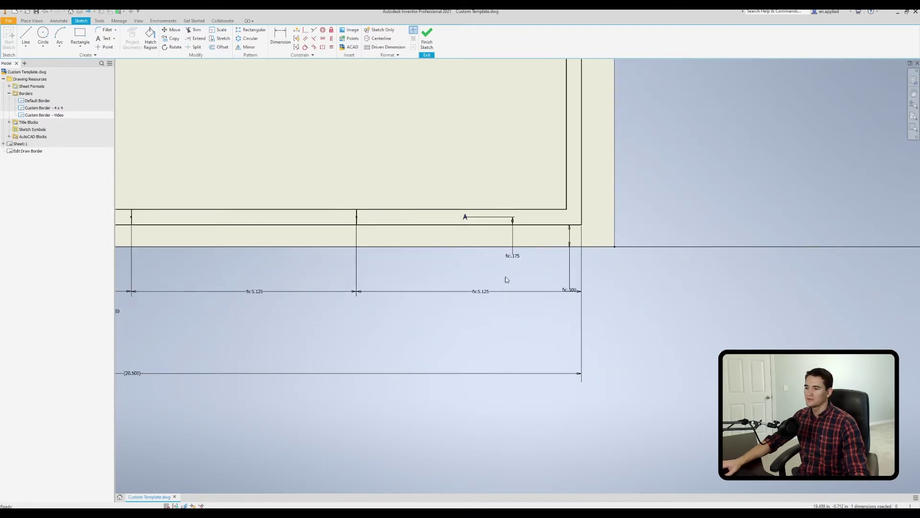
scroll(447, 240, up, 1)
scroll(448, 251, down, 2)
right_click(453, 256)
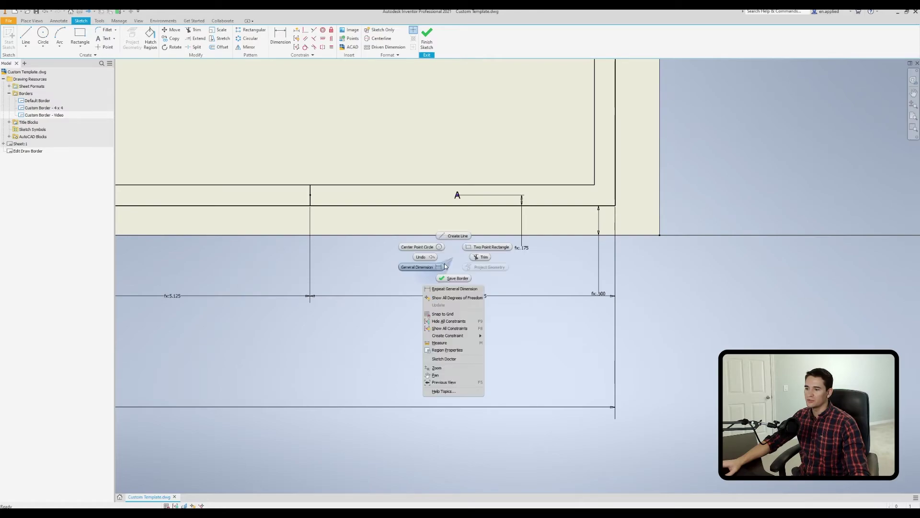
click(440, 267)
scroll(463, 198, down, 2)
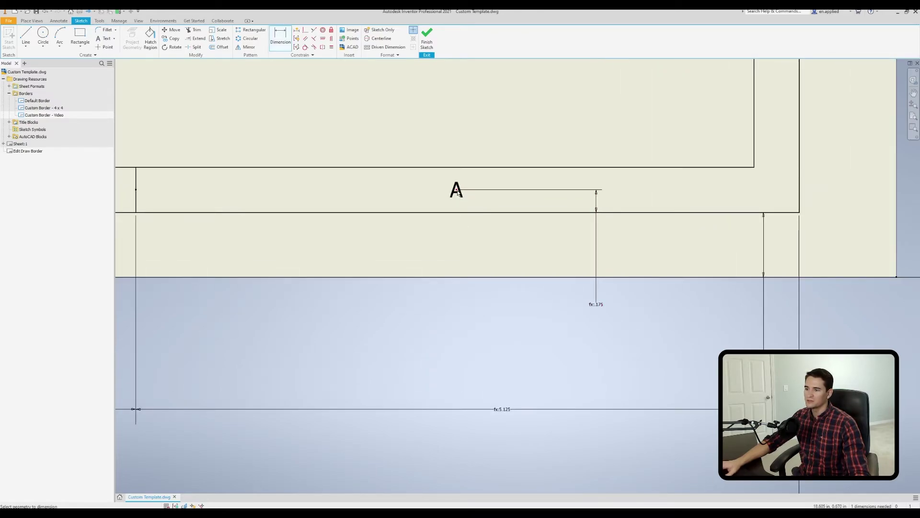
scroll(496, 211, up, 2)
scroll(576, 239, up, 1)
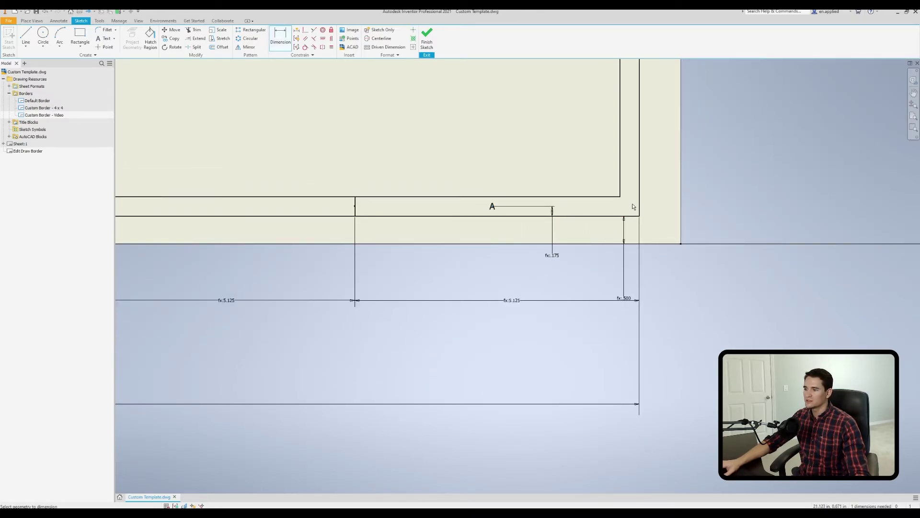
click(640, 202)
click(492, 207)
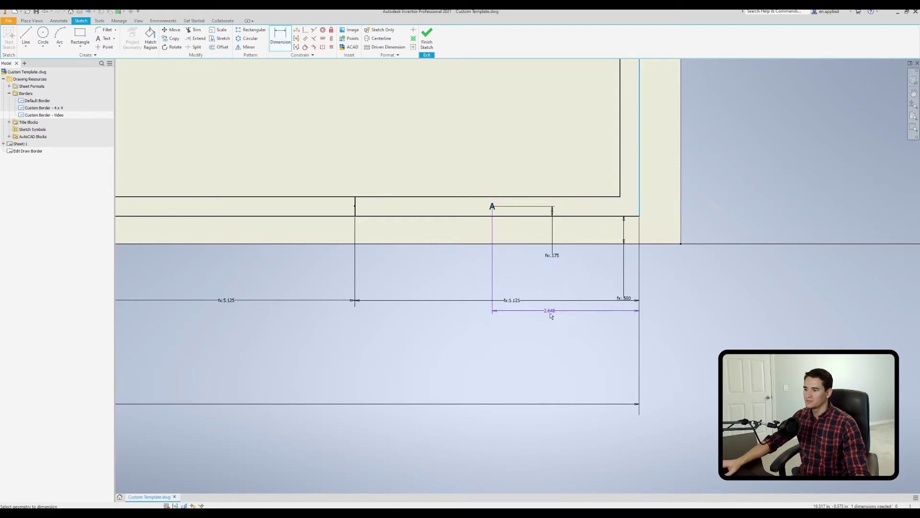
click(554, 282)
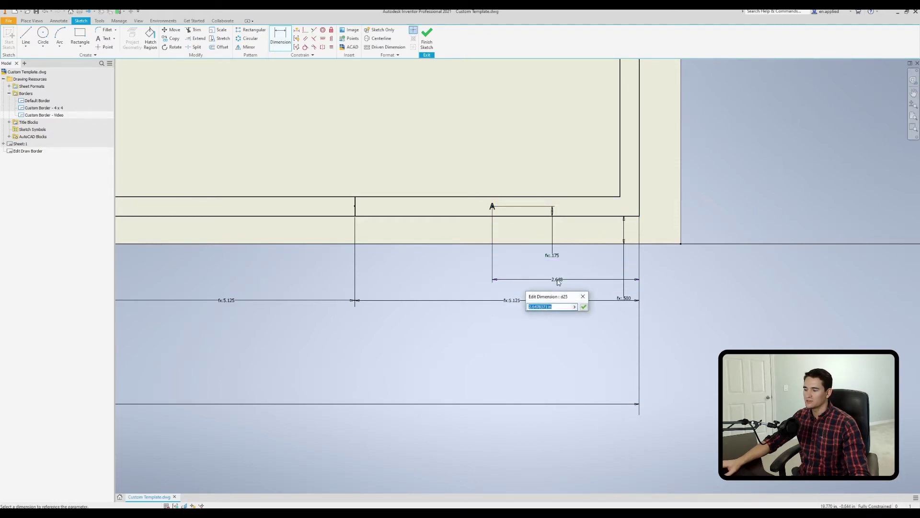
- Set the letter A's horizontal dimension to half of the 5.125 width dimension of its zone, linked by expression
click(512, 300)
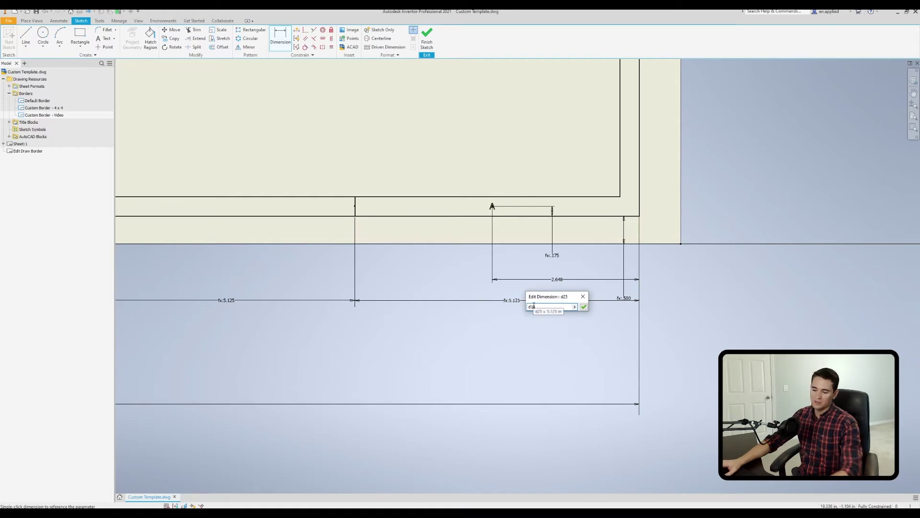
text(/2)
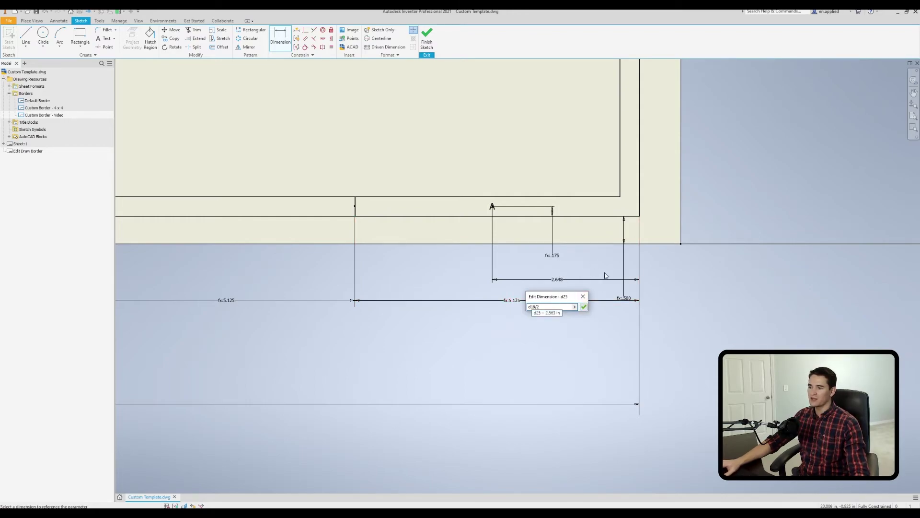
click(584, 307)
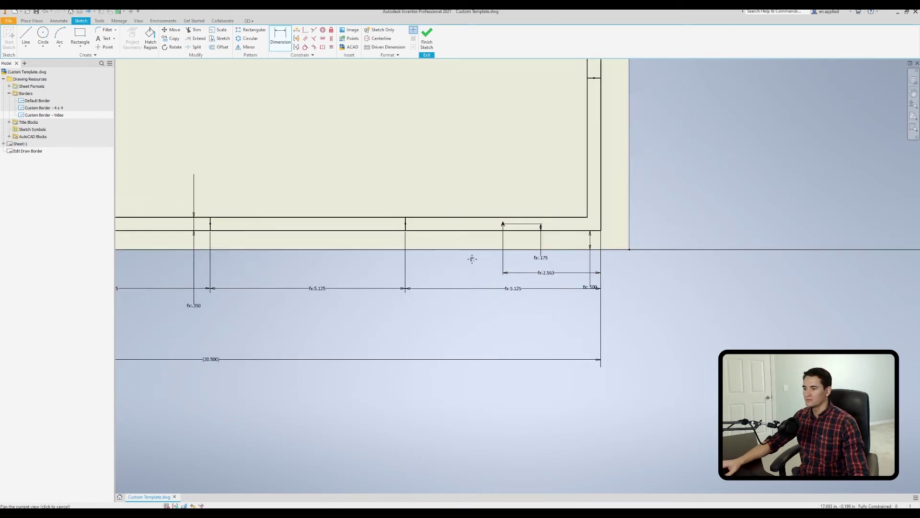
- Add the text "B" just above the second zone from the right of the bottom border strip
click(102, 40)
click(400, 204)
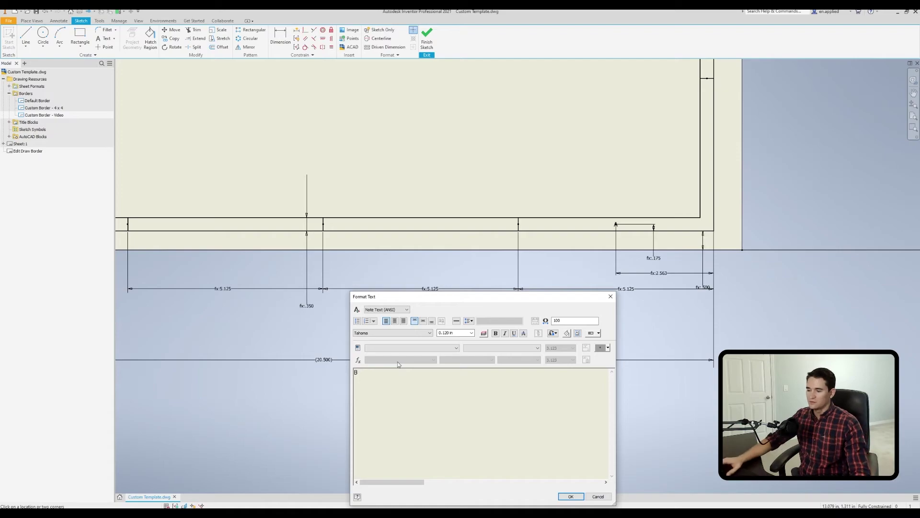
click(395, 321)
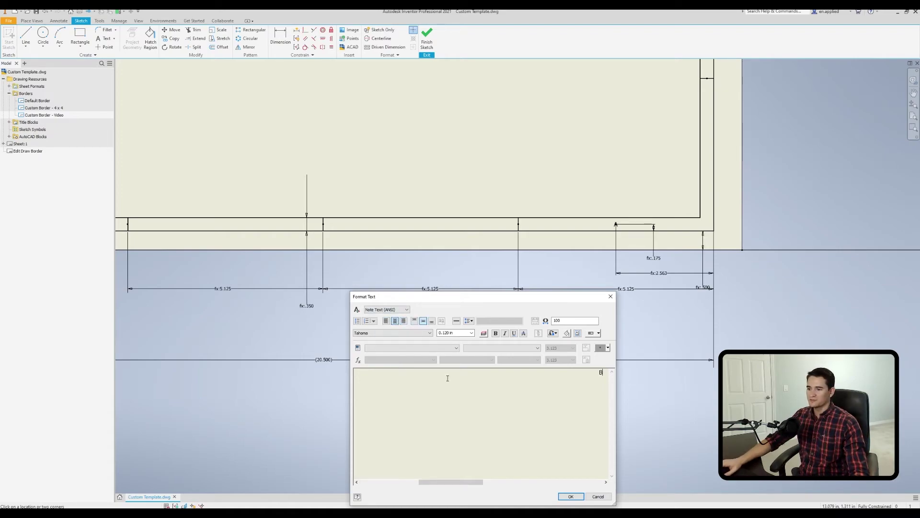
click(386, 321)
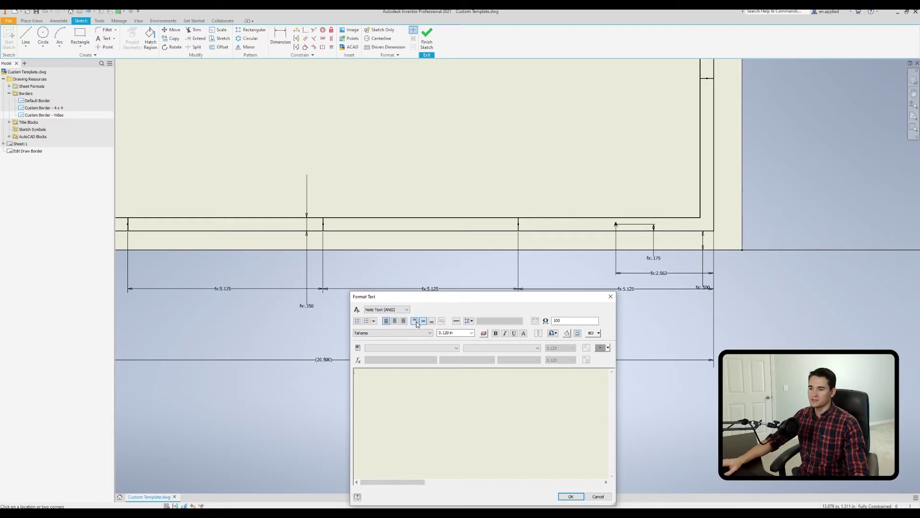
click(571, 496)
scroll(384, 208, up, 3)
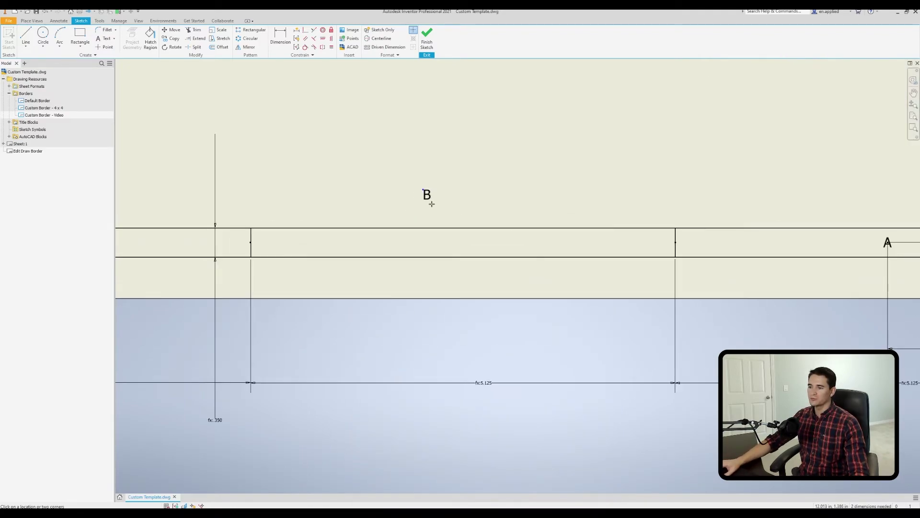
scroll(432, 204, up, 2)
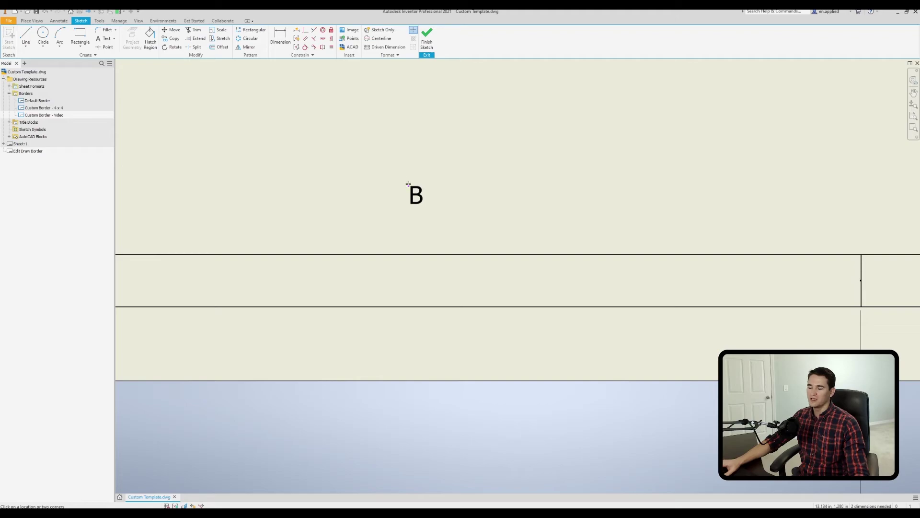
scroll(408, 187, up, 2)
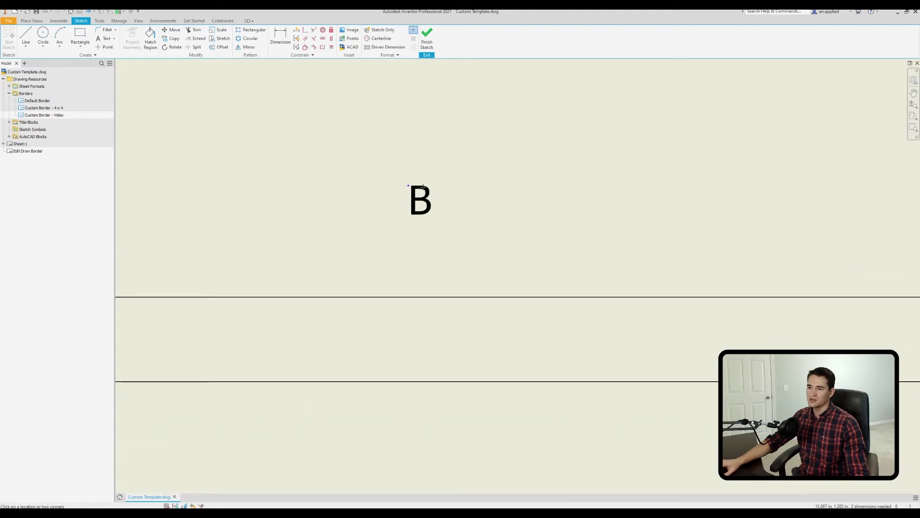
scroll(464, 187, up, 1)
key(Escape)
- Change the letter B's text justification to centre and middle
click(397, 183)
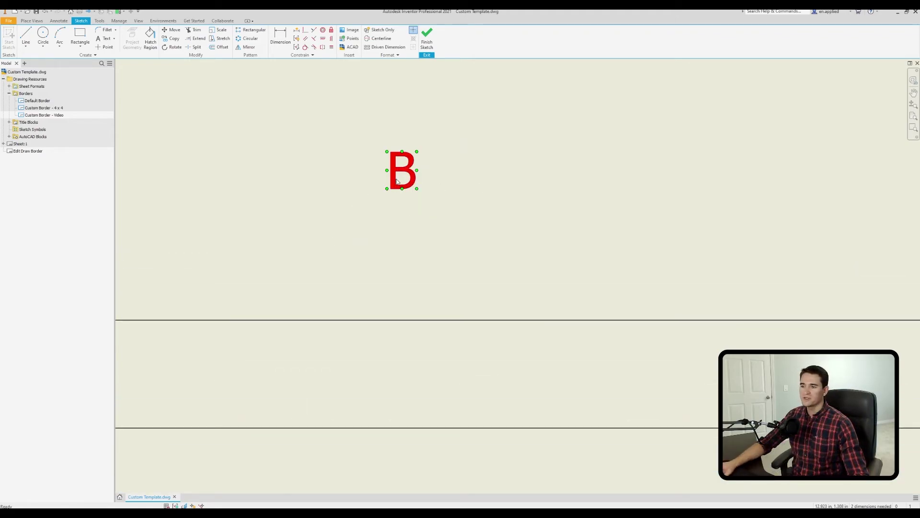
double_click(397, 182)
click(395, 321)
click(423, 322)
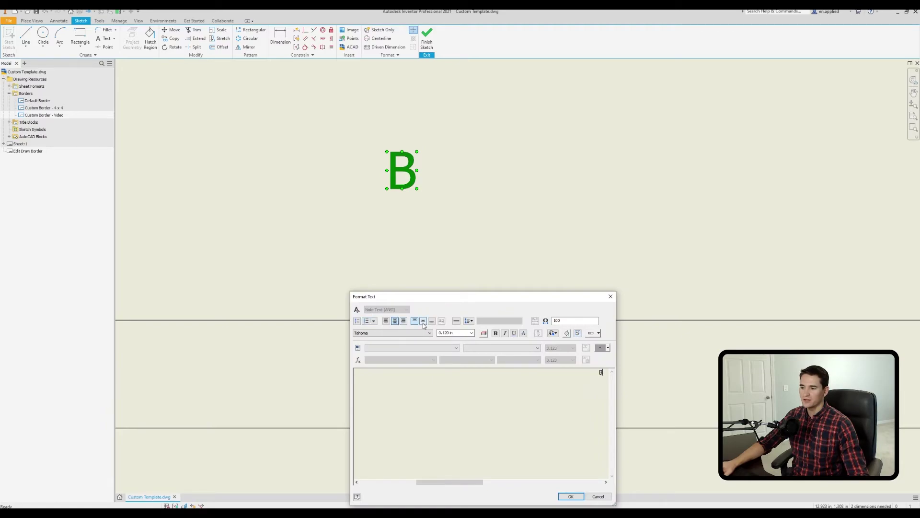
click(570, 496)
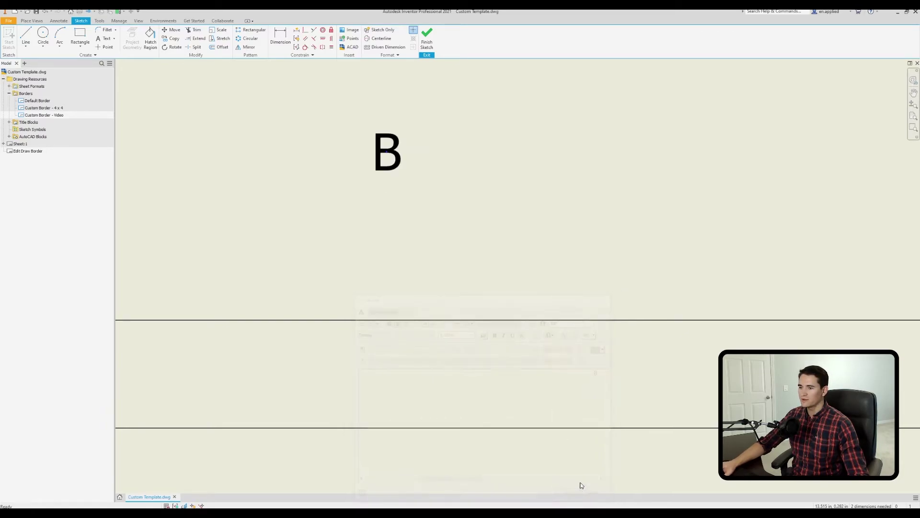
- Move the letter B down into the second zone from the right of the bottom border strip
scroll(456, 244, down, 2)
mouse_move(421, 201)
mouse_down()
mouse_move(550, 328)
mouse_move(566, 313)
mouse_up()
scroll(708, 321, up, 2)
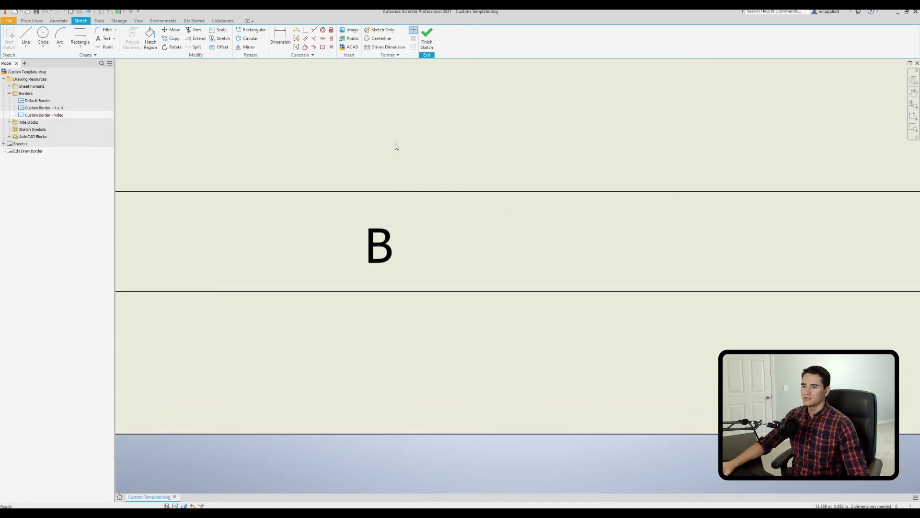
- Apply a Horizontal constraint between the letter B's centre point and the letter A's centre point
click(323, 39)
click(376, 244)
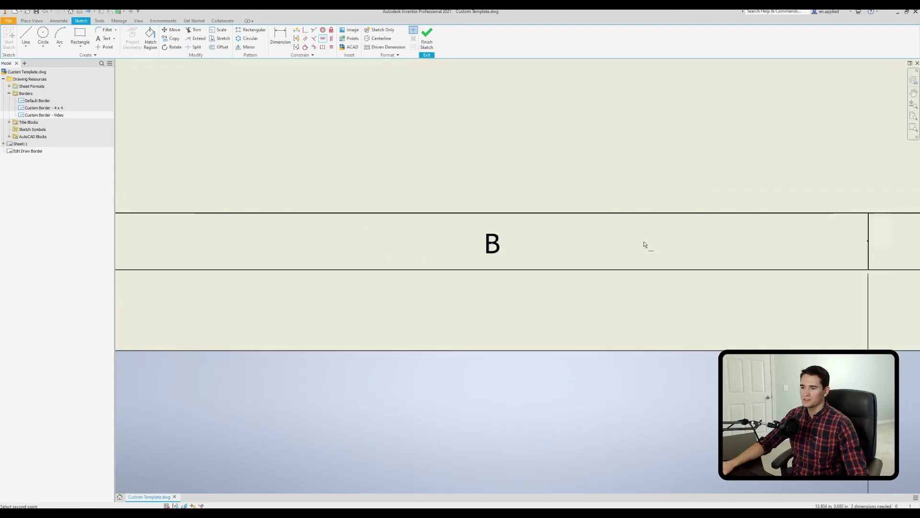
scroll(643, 241, down, 3)
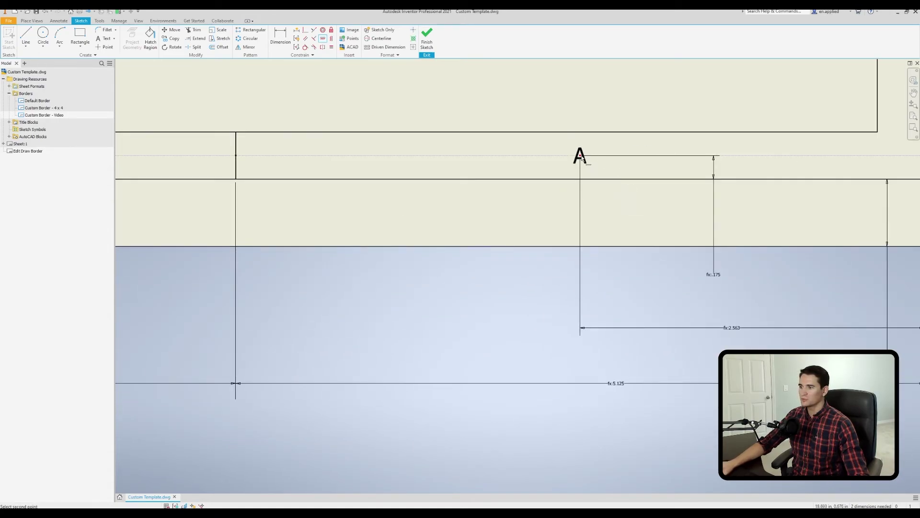
click(580, 156)
scroll(365, 158, down, 2)
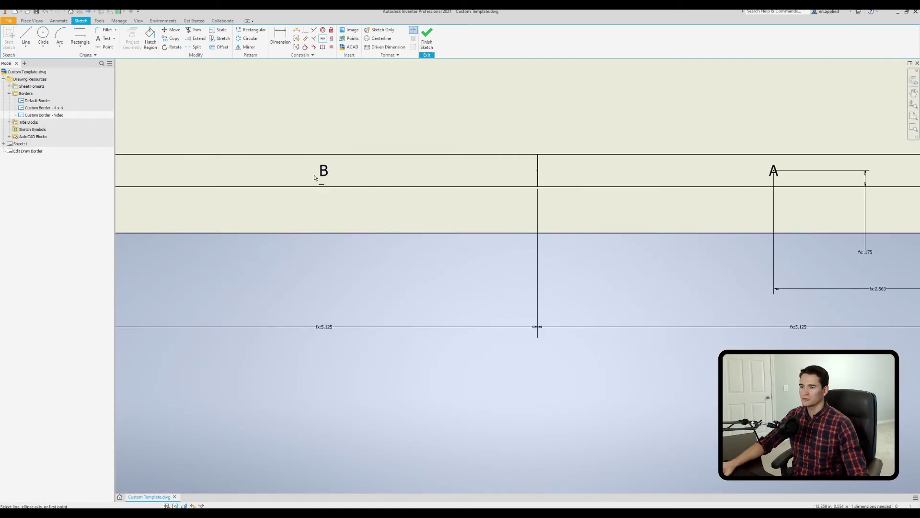
scroll(450, 129, up, 2)
right_click(417, 93)
click(440, 91)
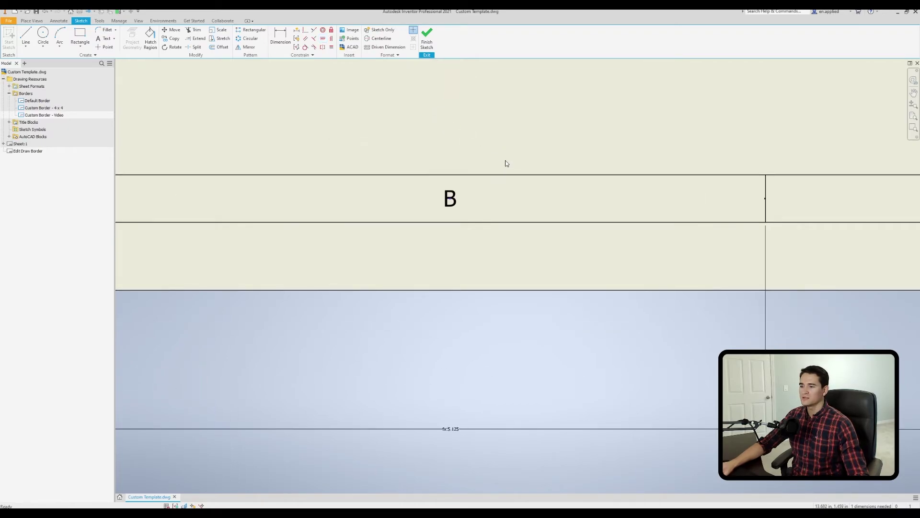
- Dimension the letter B's centre point horizontally from its zone's right divider and set it equal to the letter A's horizontal dimension, d25
scroll(506, 164, down, 2)
right_click(503, 120)
click(480, 129)
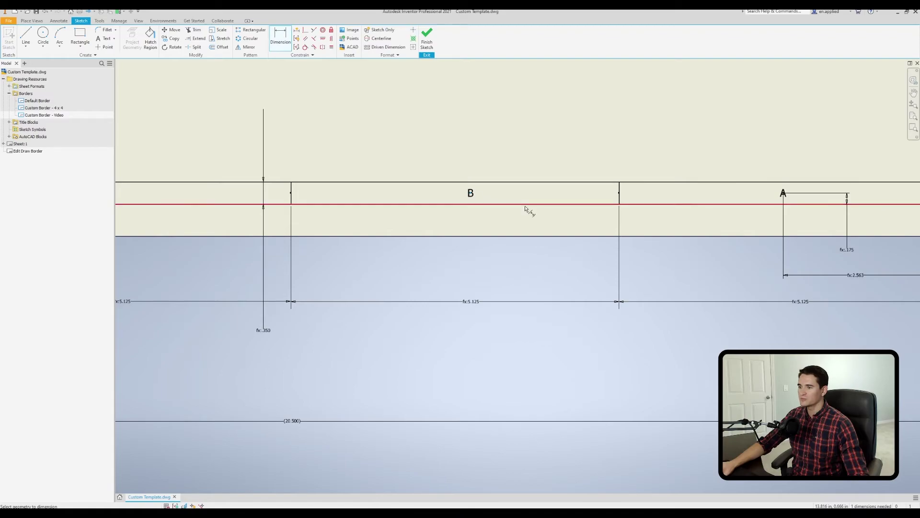
middle_drag(669, 220, 544, 173)
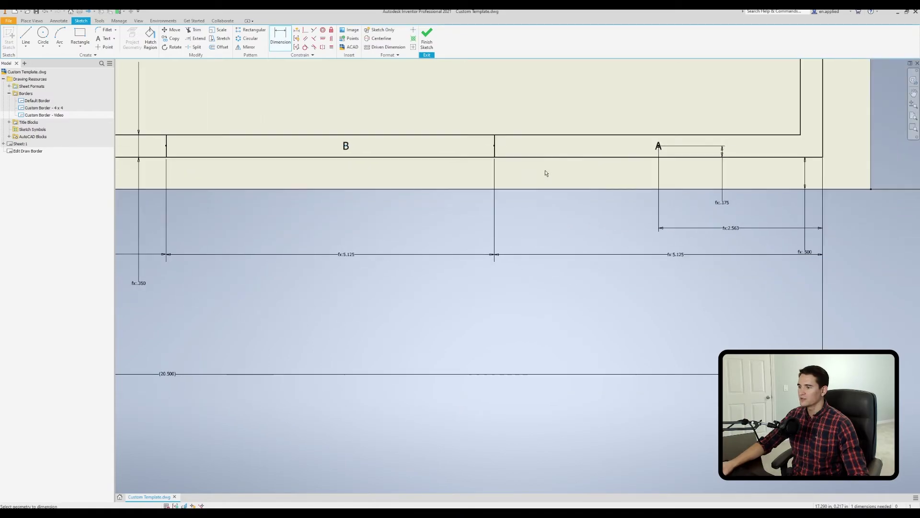
click(495, 153)
click(346, 146)
click(420, 219)
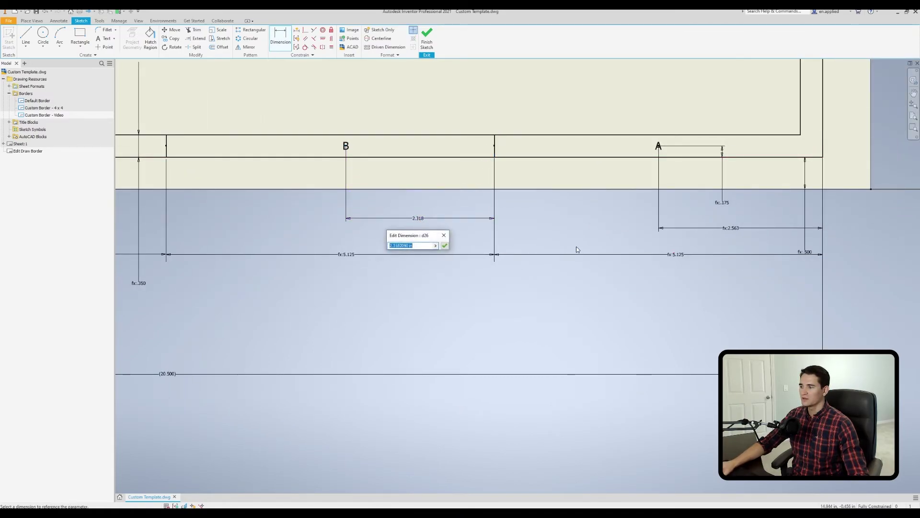
click(741, 228)
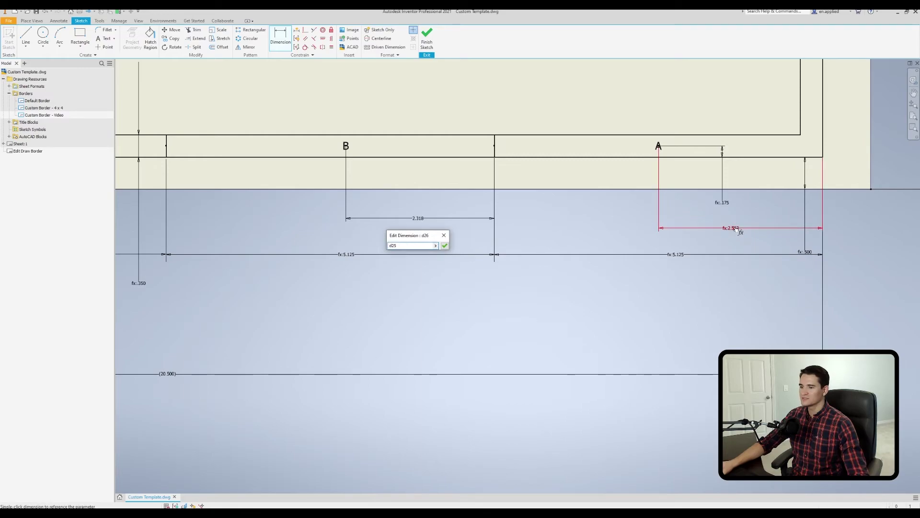
click(445, 246)
- Finish the border sketch and save the edits to Custom Border - Video
scroll(538, 227, down, 2)
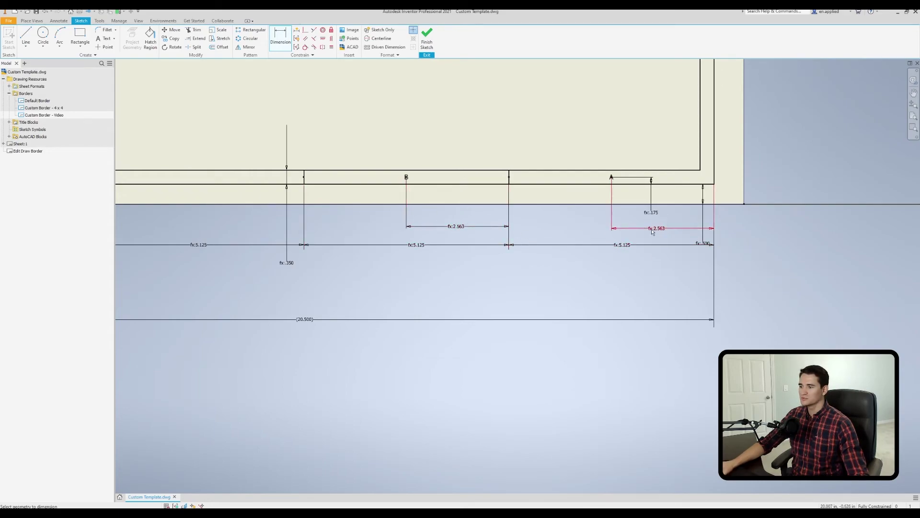
middle_drag(439, 196, 492, 189)
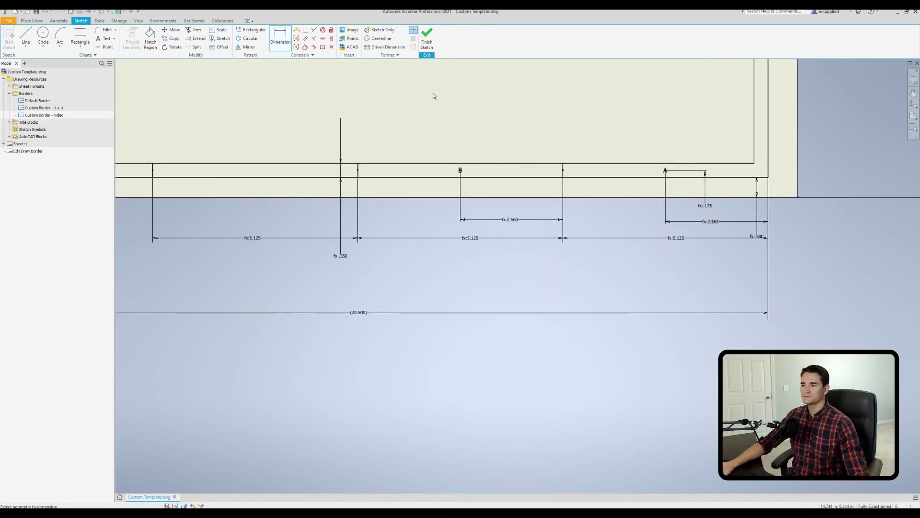
click(428, 41)
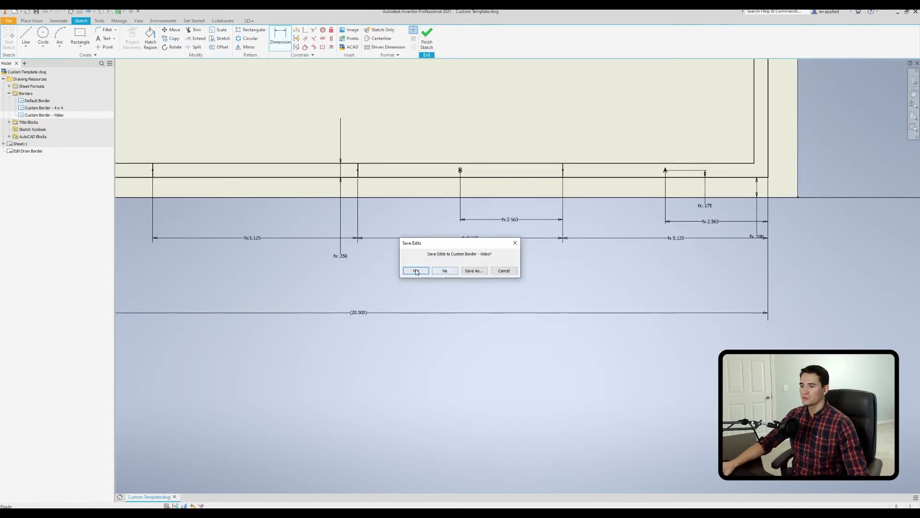
click(416, 271)
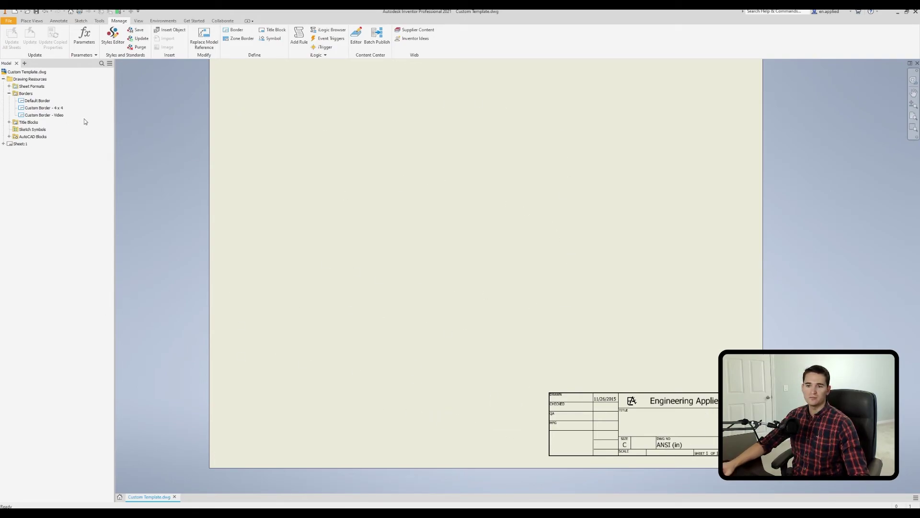
- Insert the Custom Border - Video border on the sheet and check its zone labels around the title block
right_click(46, 116)
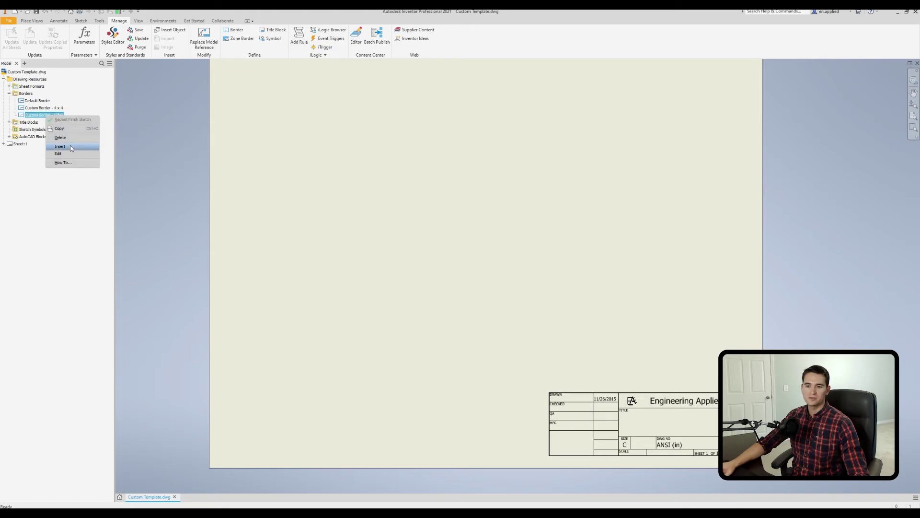
click(70, 146)
scroll(394, 174, down, 5)
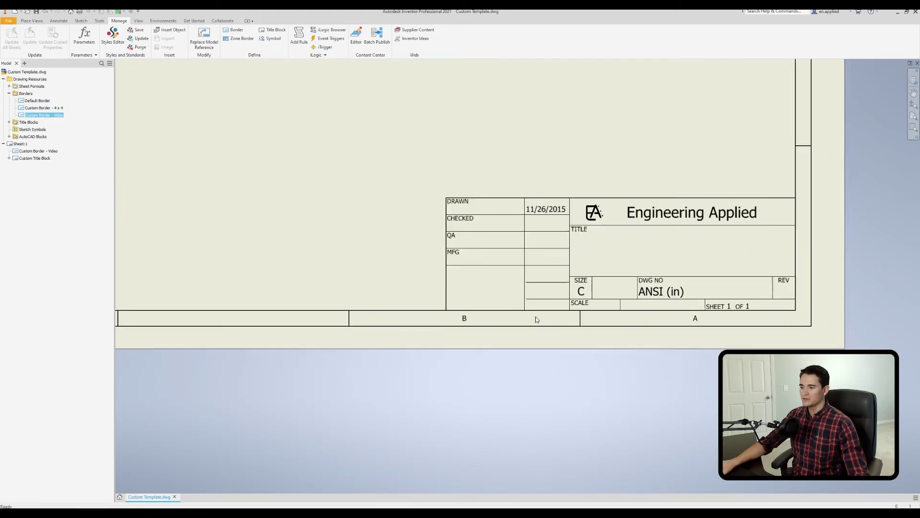
scroll(537, 319, down, 1)
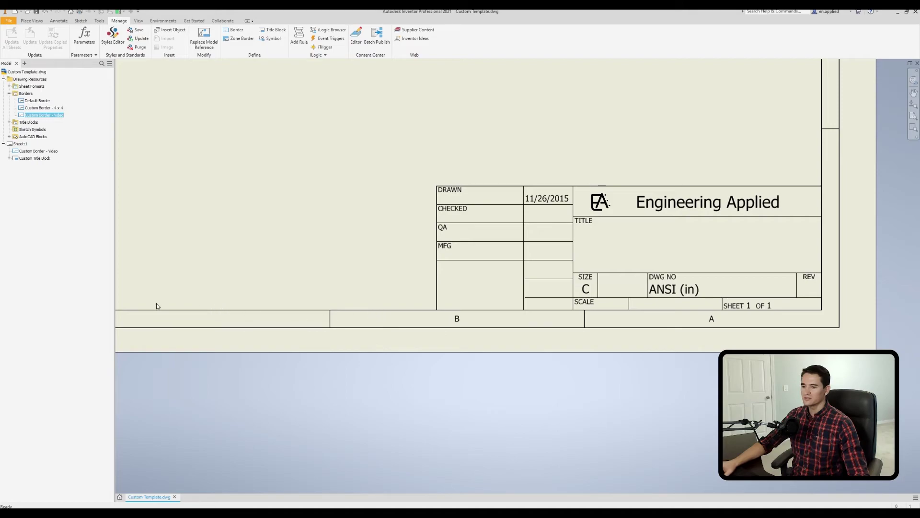
scroll(386, 238, up, 4)
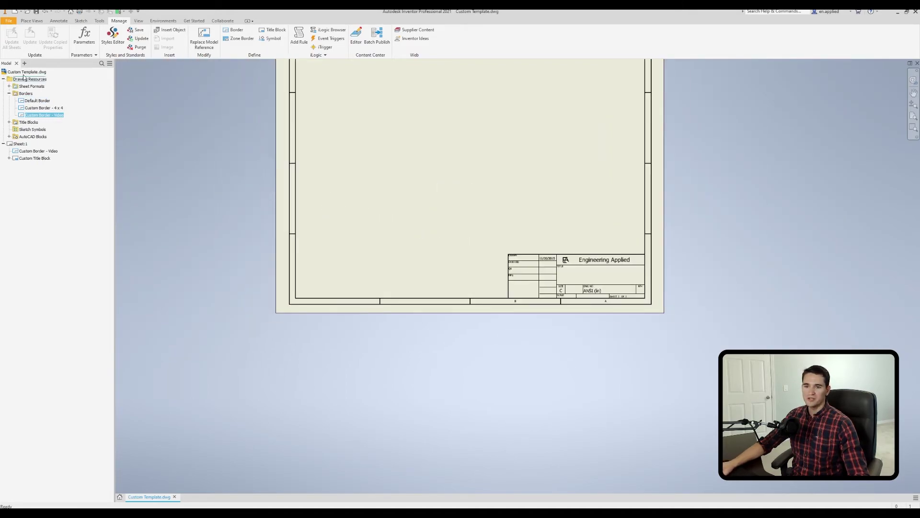
- Change the sheet size to B and check how the border and title block fit the sheet
right_click(20, 144)
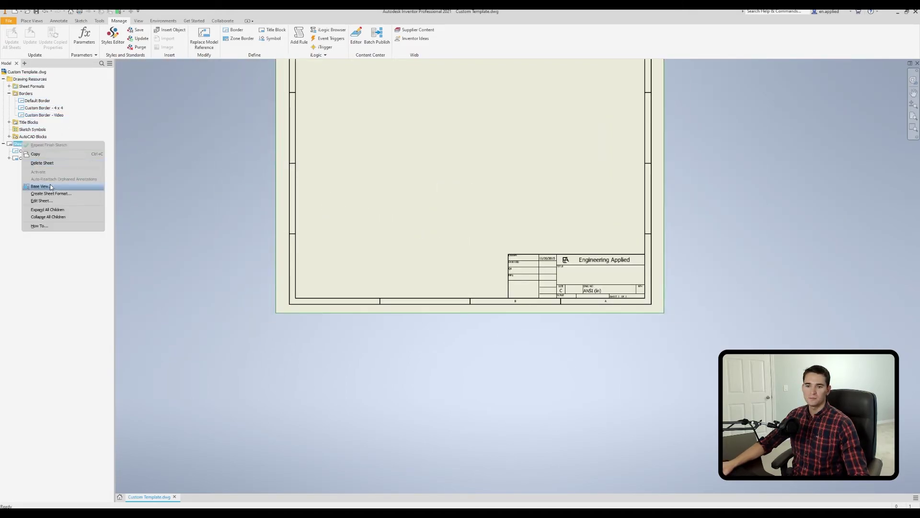
click(53, 200)
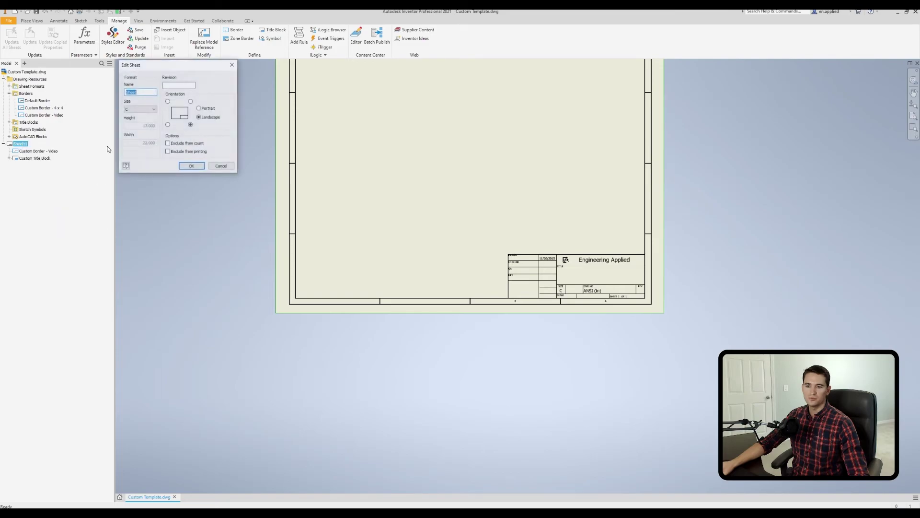
click(141, 109)
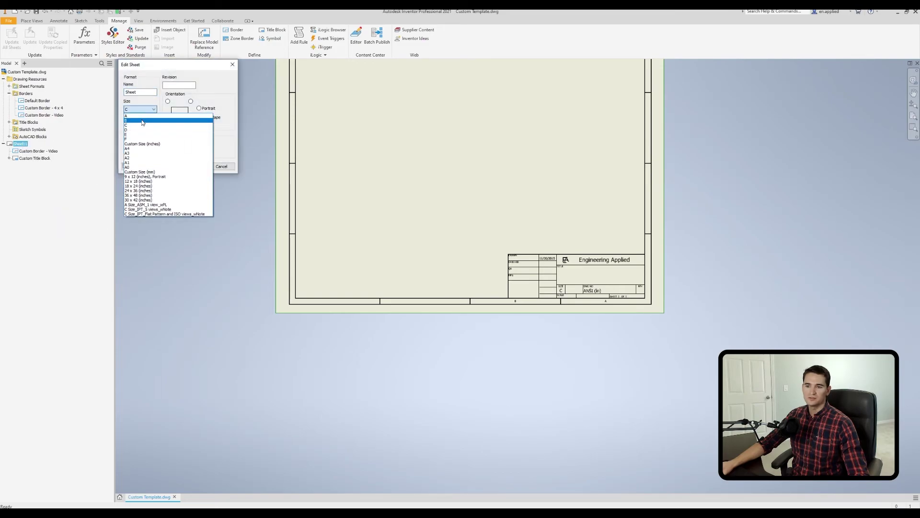
click(142, 120)
click(194, 166)
middle_drag(458, 320, 364, 175)
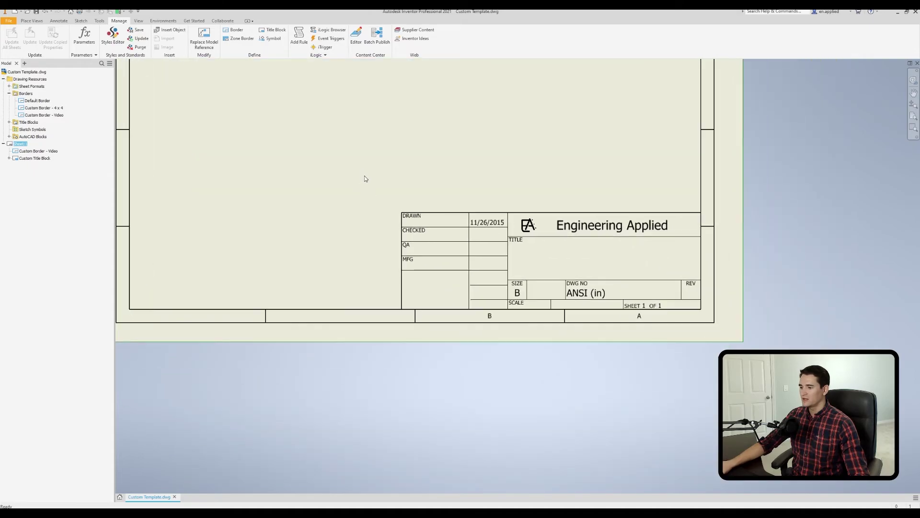
scroll(392, 270, up, 2)
scroll(515, 225, down, 3)
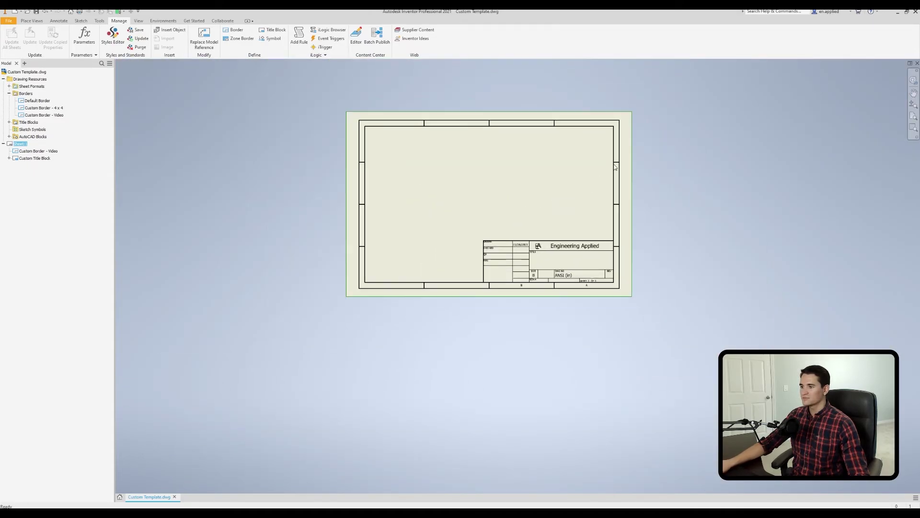
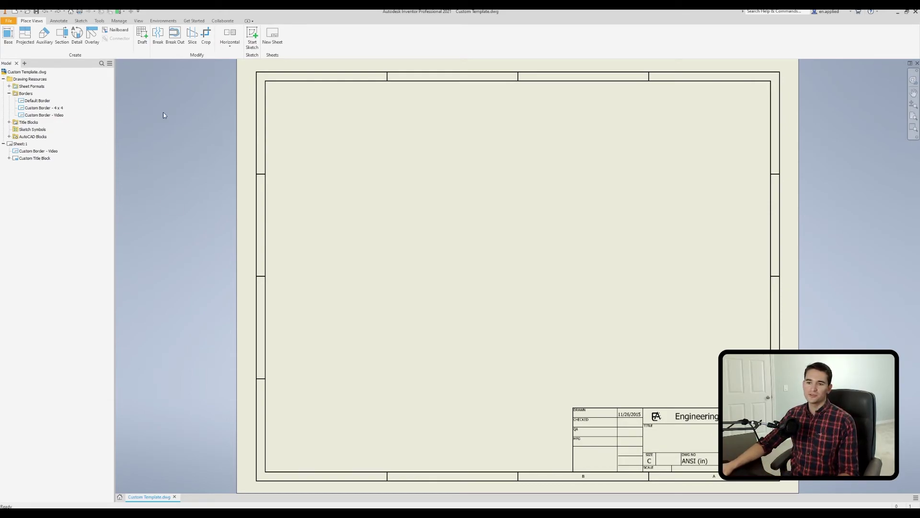
- Delete the border from the sheet and insert Custom Border - 4 x 4 in its place
right_click(43, 152)
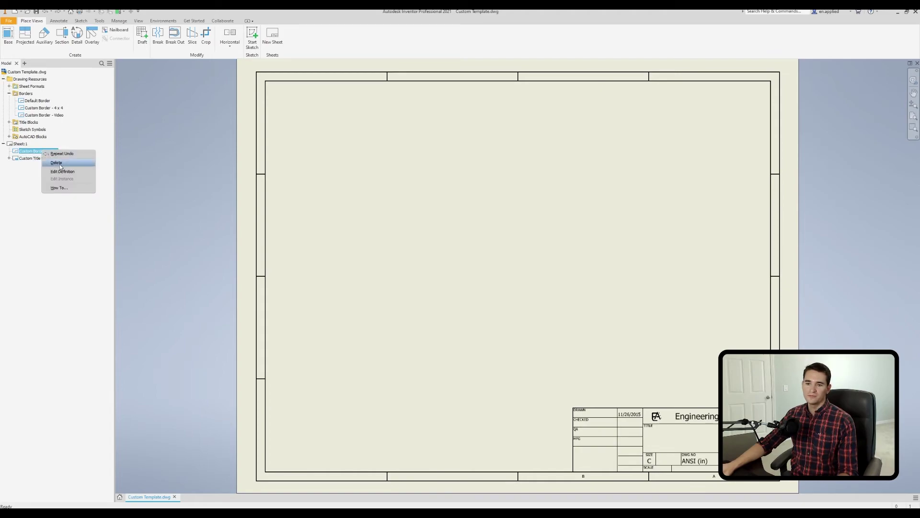
click(58, 162)
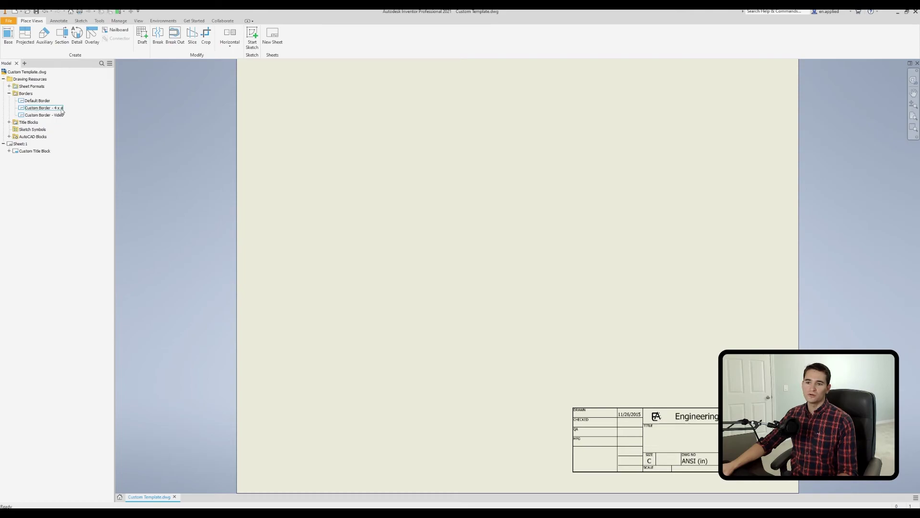
right_click(40, 109)
click(54, 139)
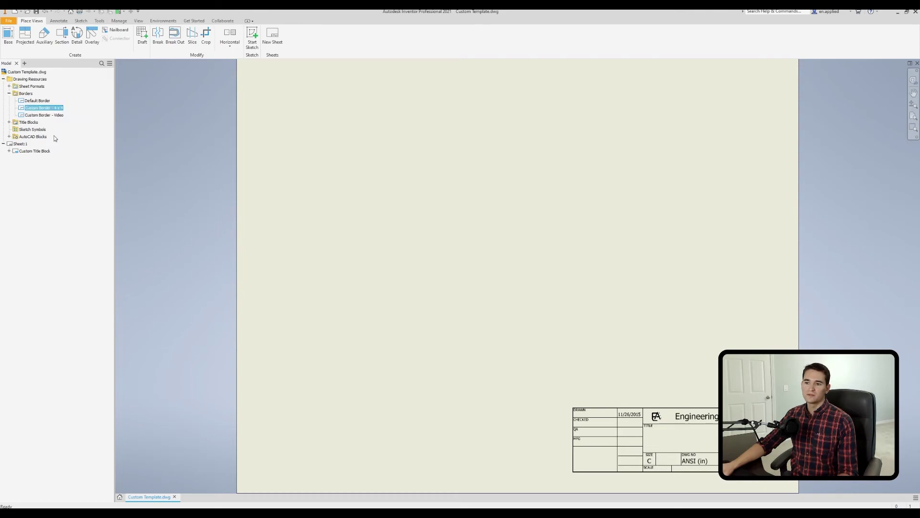
scroll(460, 195, down, 2)
middle_drag(460, 195, 403, 152)
scroll(403, 158, up, 2)
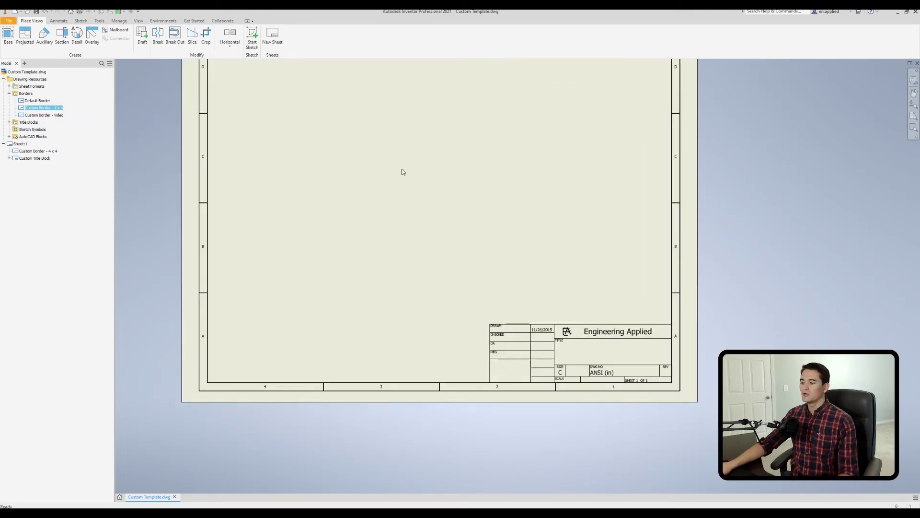
scroll(402, 172, down, 1)
middle_drag(398, 189, 422, 200)
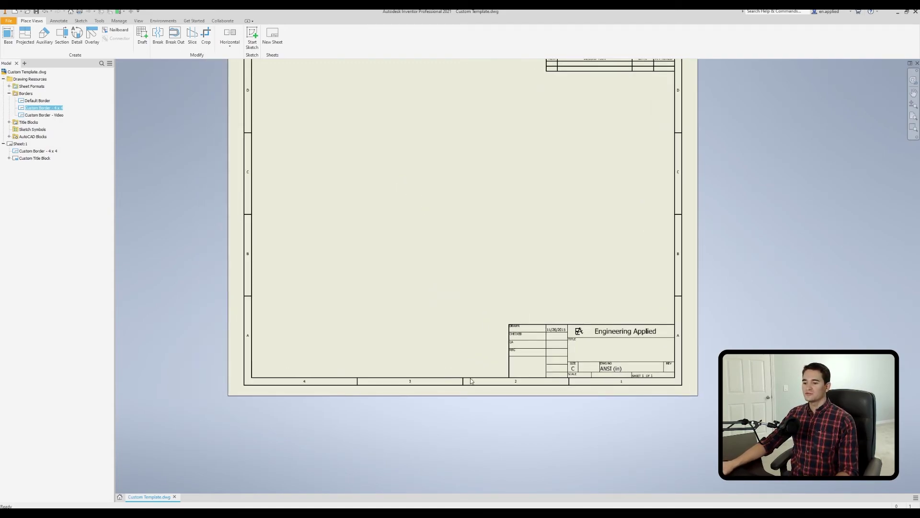
key(F5)
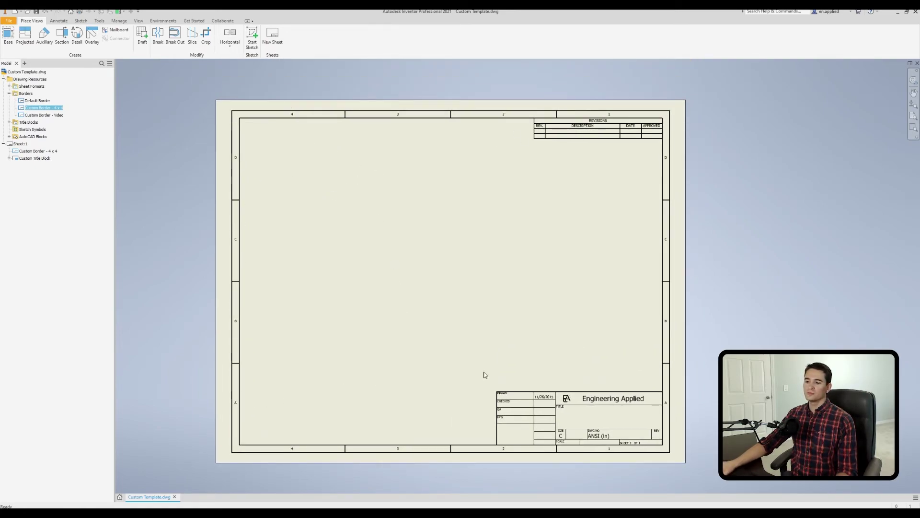
key(F5)
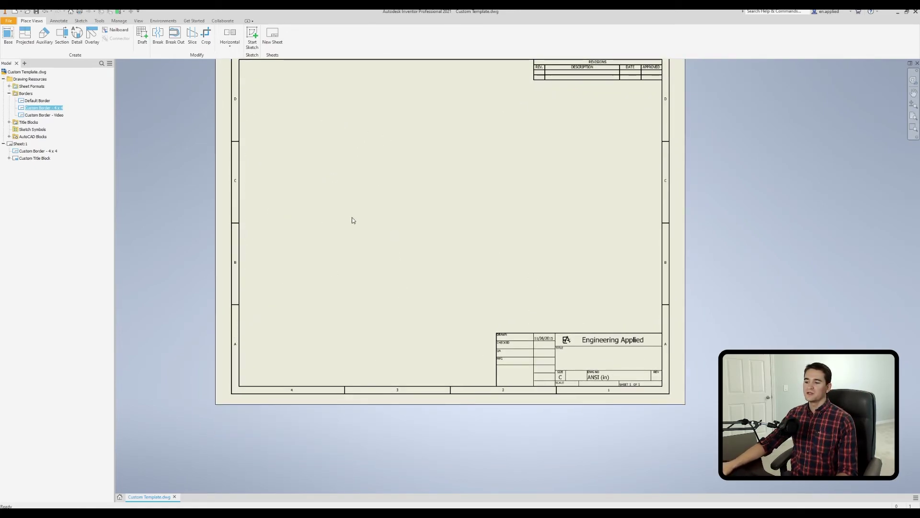
key(F5)
- Open the Custom Border - 4 x 4 definition for editing and examine its bottom zone labels and their dimensions
right_click(45, 108)
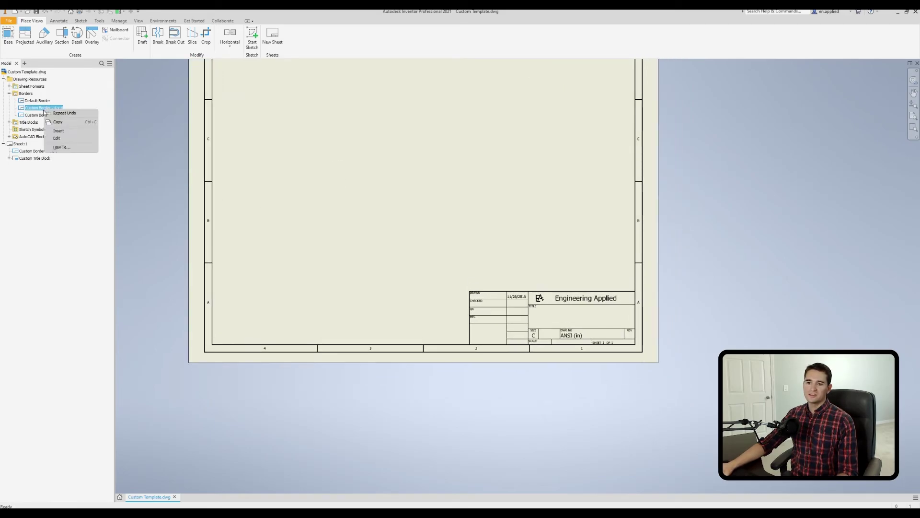
click(68, 137)
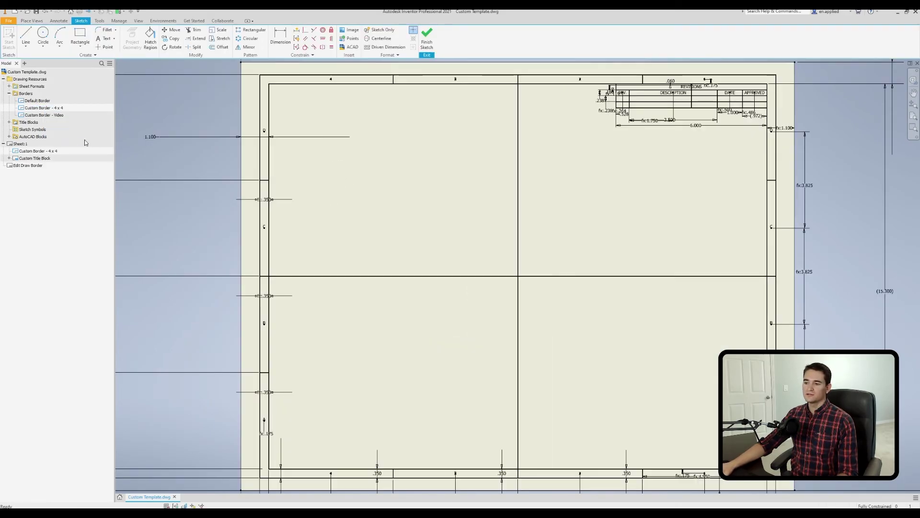
scroll(489, 158, up, 2)
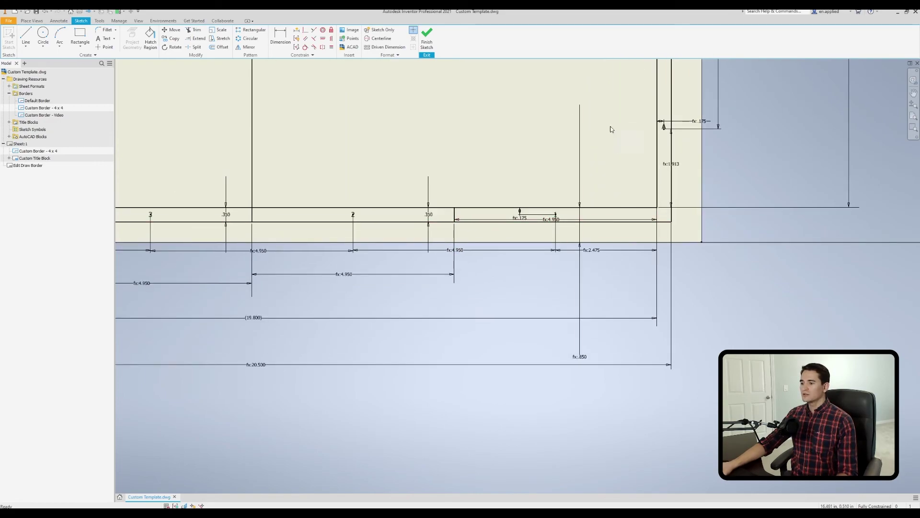
scroll(566, 201, up, 3)
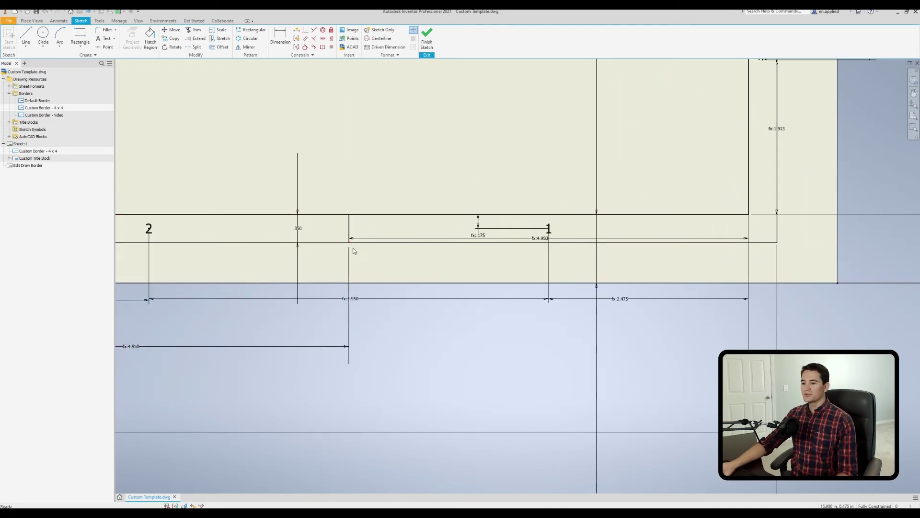
scroll(377, 256, down, 2)
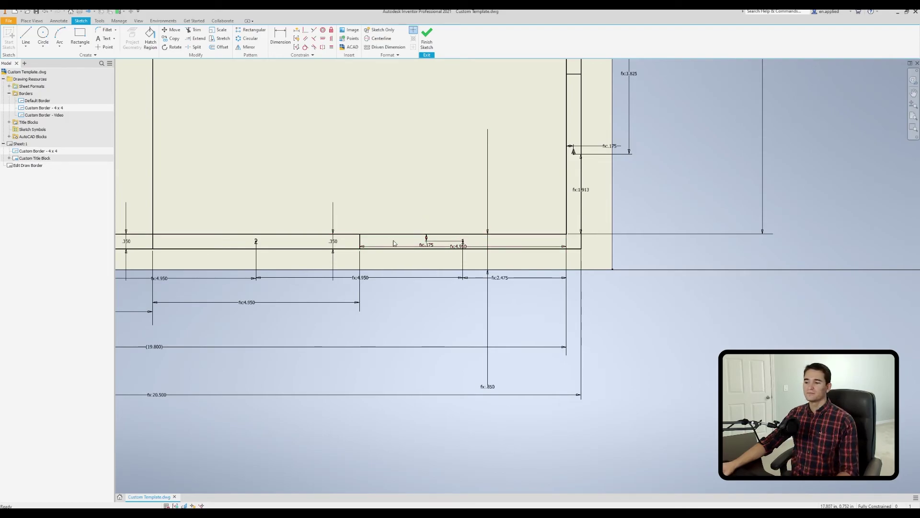
scroll(360, 216, down, 3)
middle_drag(359, 216, 368, 297)
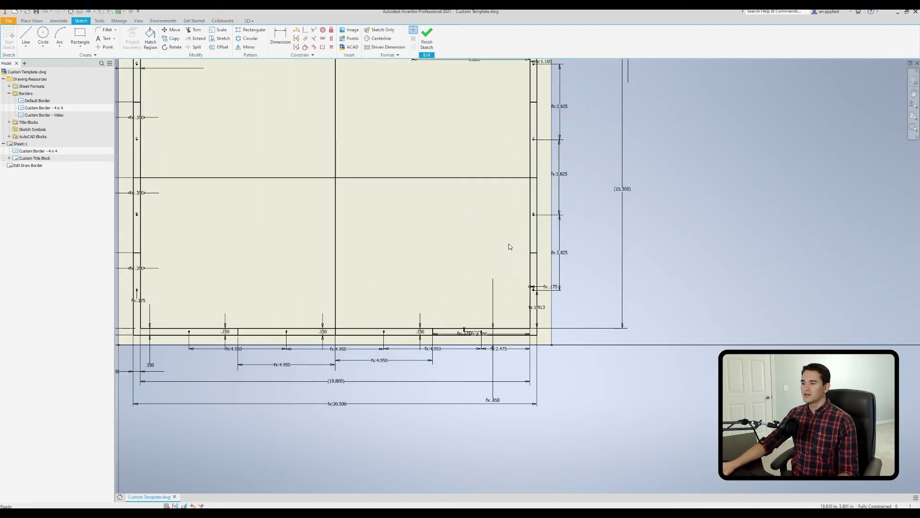
- Examine the dimensioned revisions table in the border sketch, and finish the sketch without saving edits to Custom Border - 4 x 4
middle_drag(510, 247, 519, 352)
scroll(503, 206, up, 4)
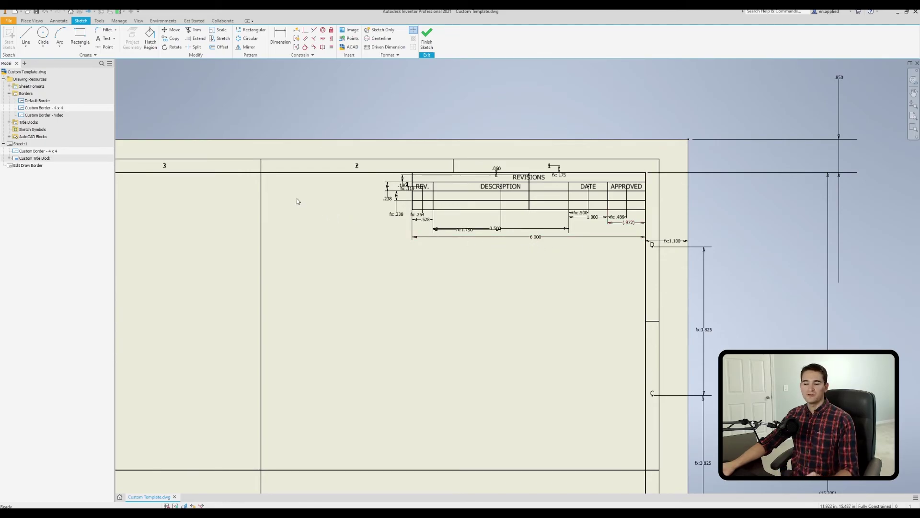
scroll(298, 198, down, 2)
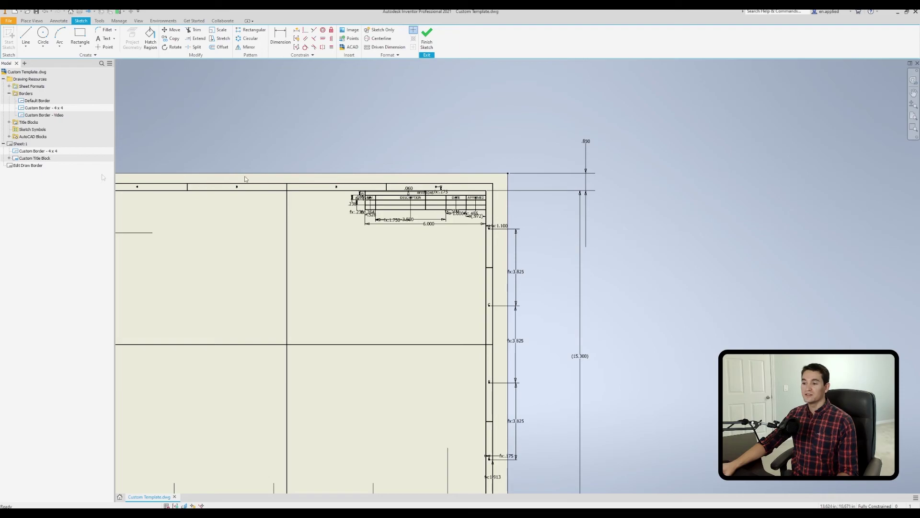
scroll(407, 182, up, 2)
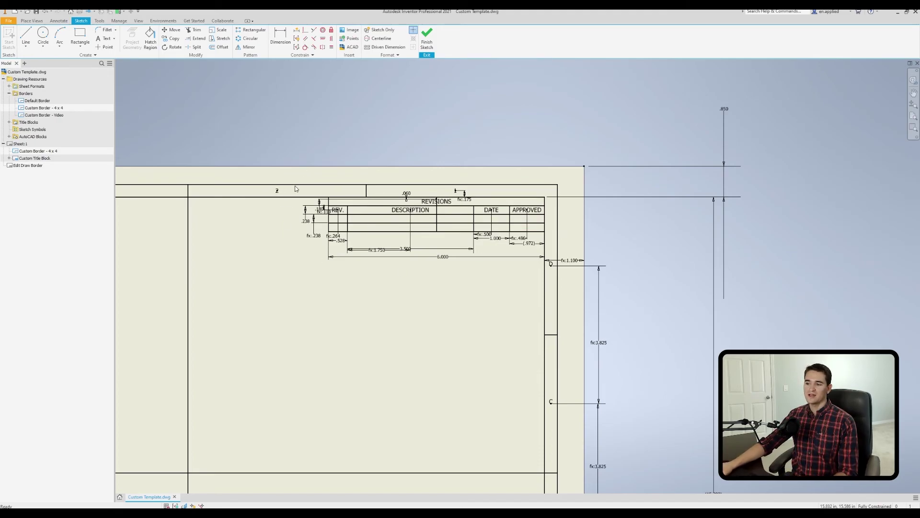
scroll(513, 192, up, 6)
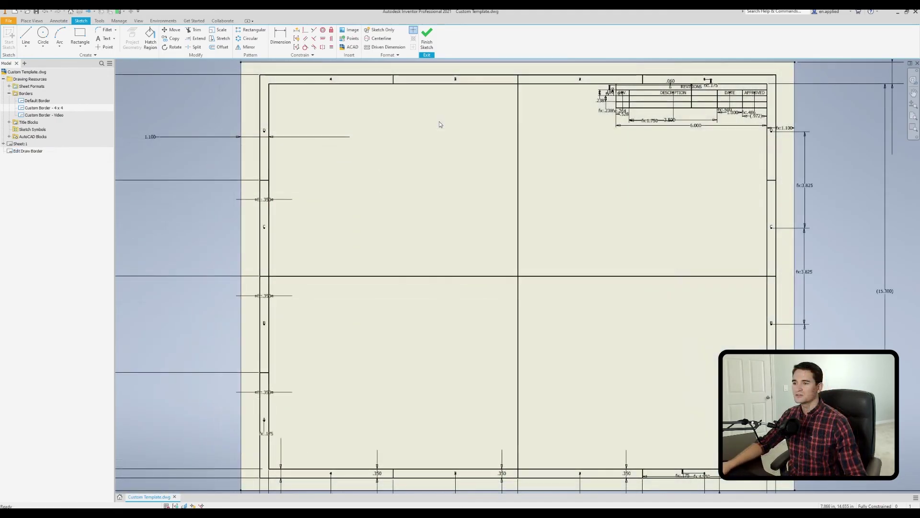
click(429, 41)
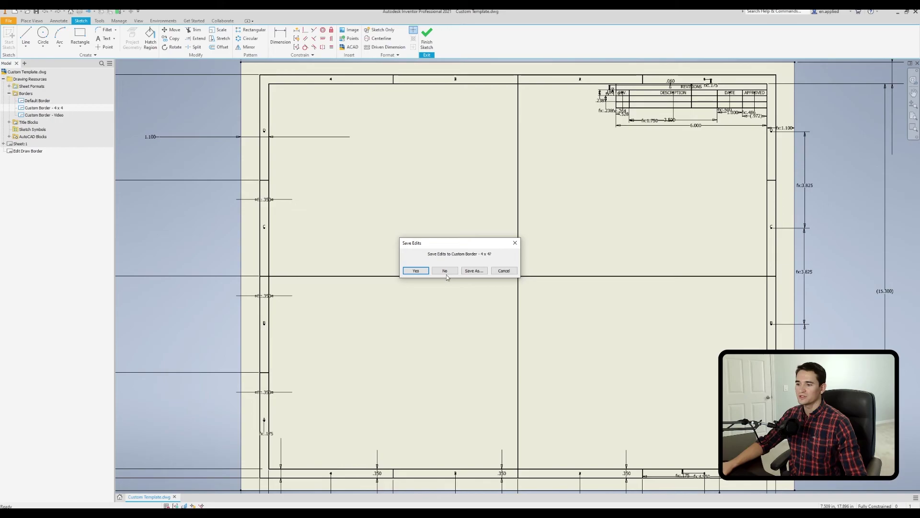
click(445, 274)
middle_drag(232, 139, 259, 232)
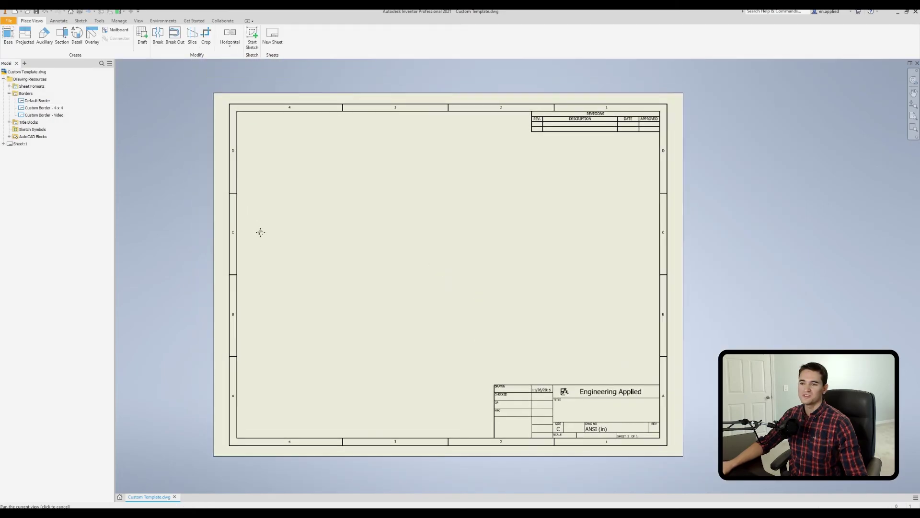
- Set the sheet size to E and check the revisions table in the border's upper-right corner
right_click(21, 144)
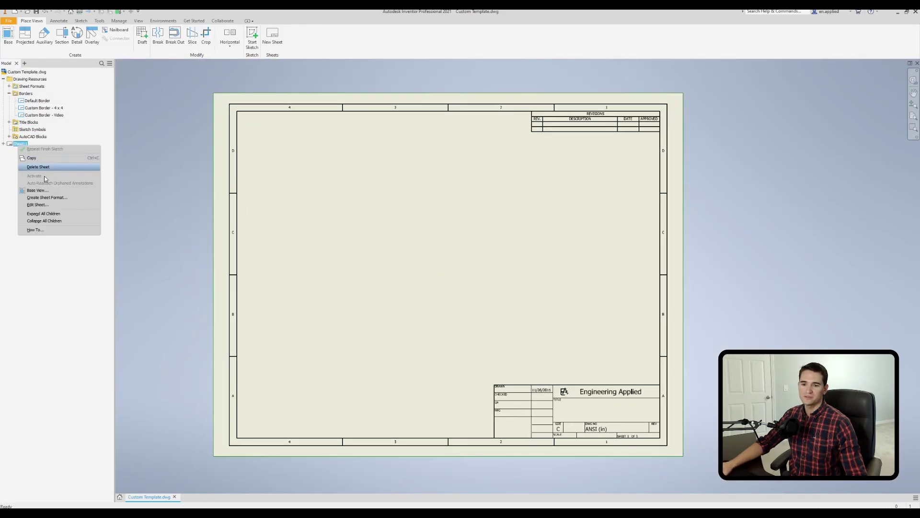
click(46, 208)
click(145, 110)
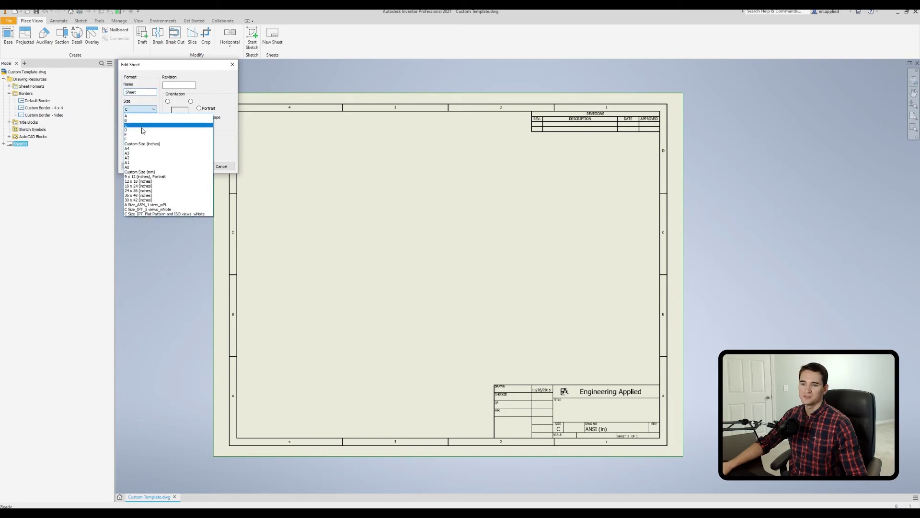
click(142, 138)
click(198, 167)
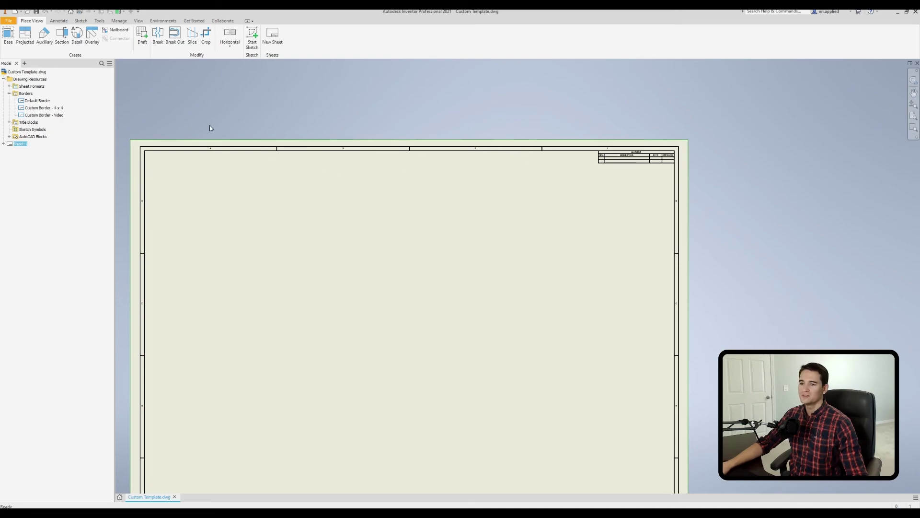
middle_drag(593, 180, 494, 174)
scroll(493, 175, up, 3)
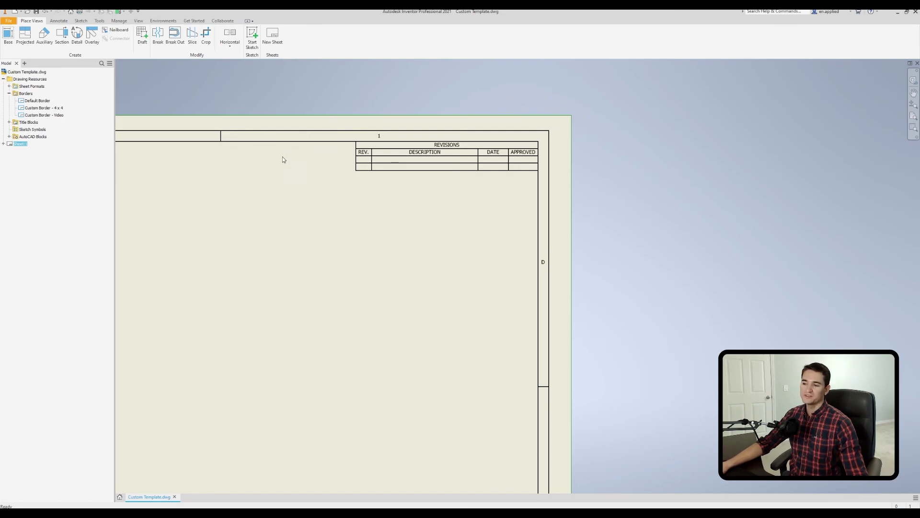
scroll(366, 159, up, 2)
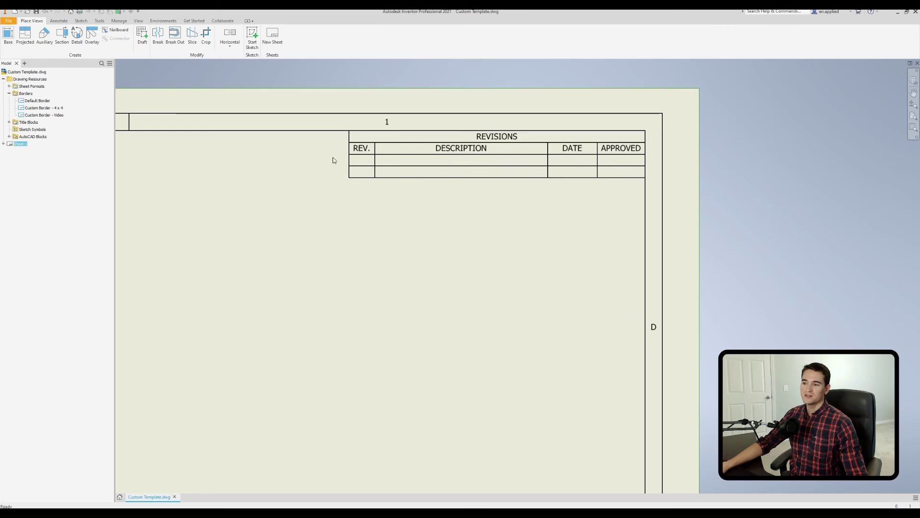
scroll(408, 162, down, 2)
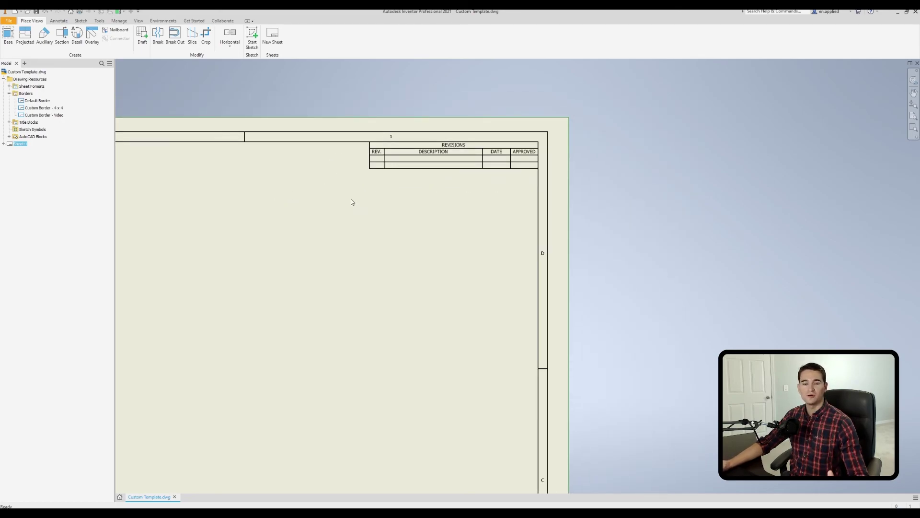
- Undo the sheet size change to E and bring the whole sheet into view
scroll(343, 213, down, 1)
scroll(404, 230, down, 2)
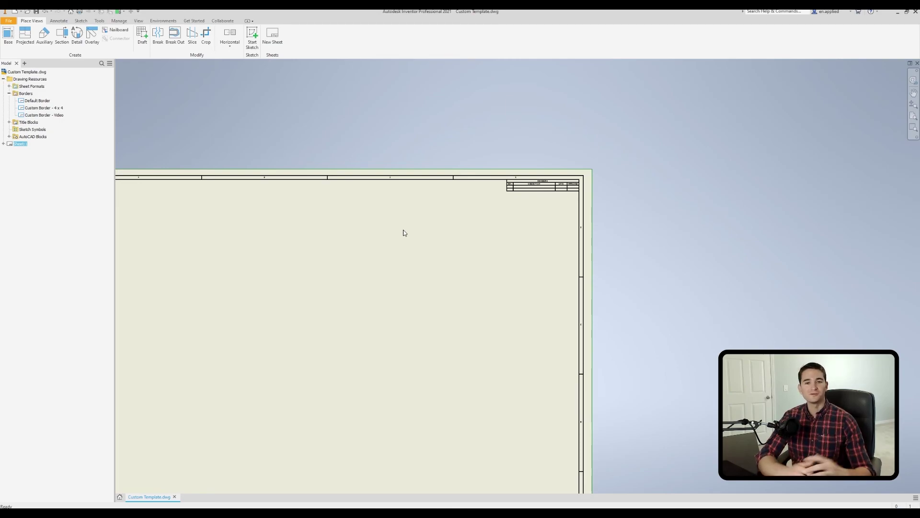
key(Home)
click(88, 178)
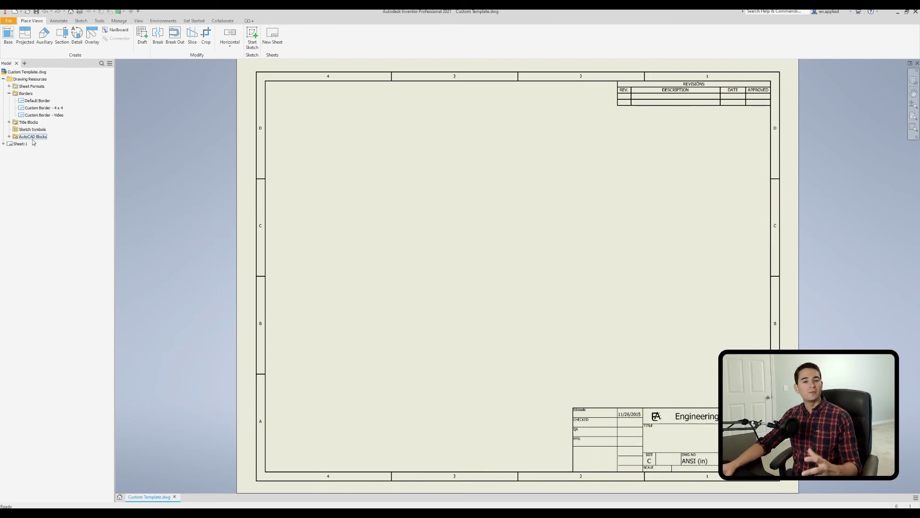
right_click(45, 101)
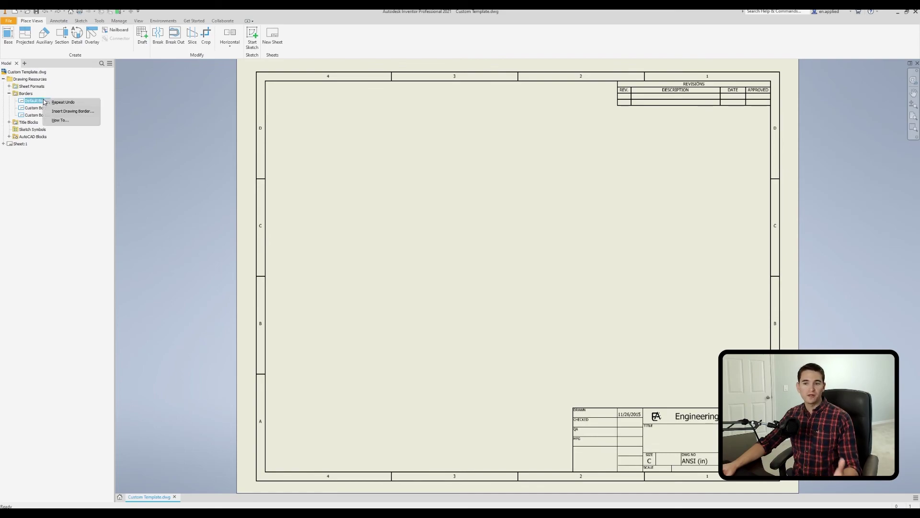
click(97, 151)
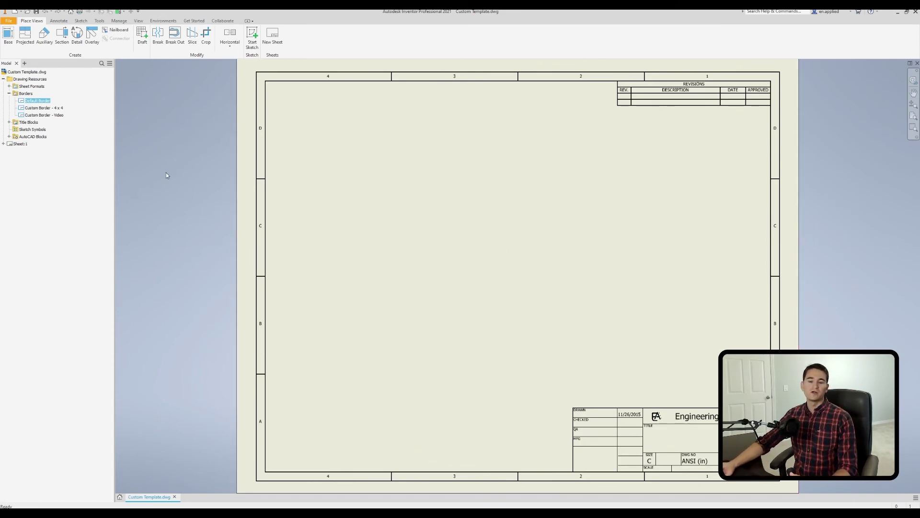
- Copy the Custom Border - 4 x 4 definition and paste the duplicate into the Borders drawing resources
click(41, 109)
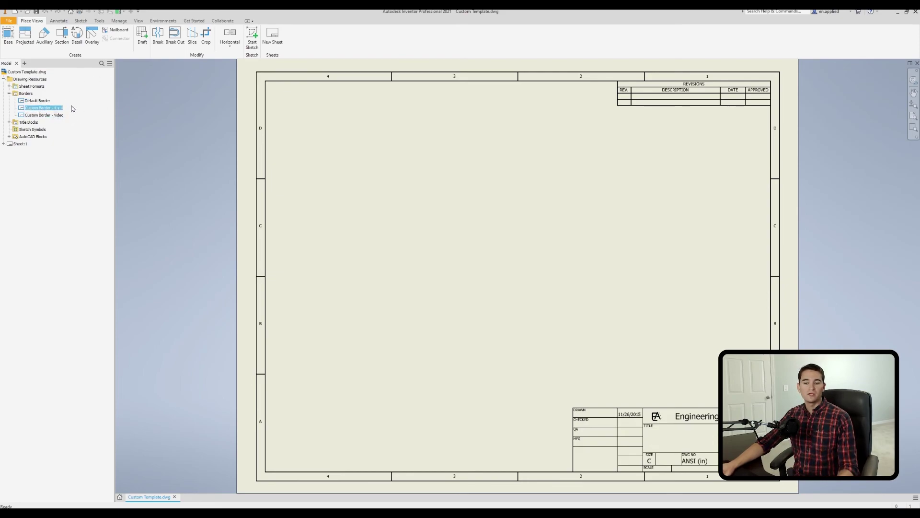
right_click(45, 109)
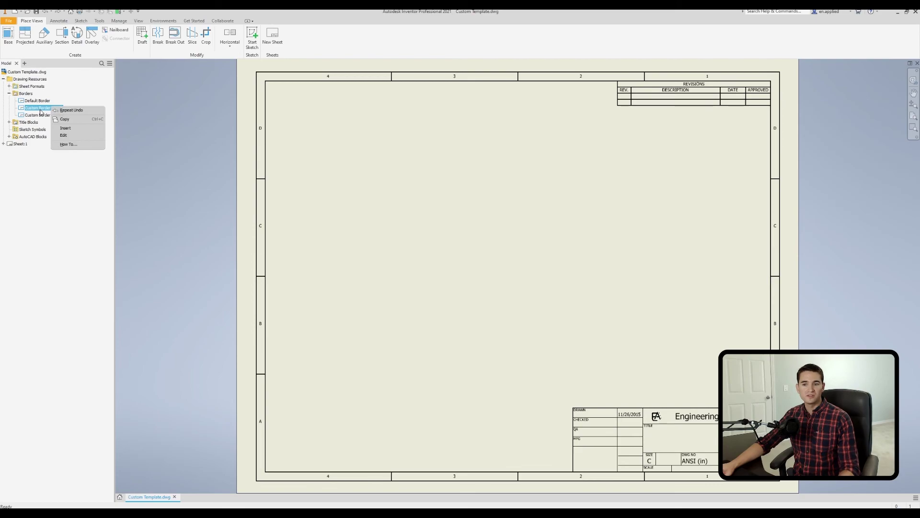
click(70, 120)
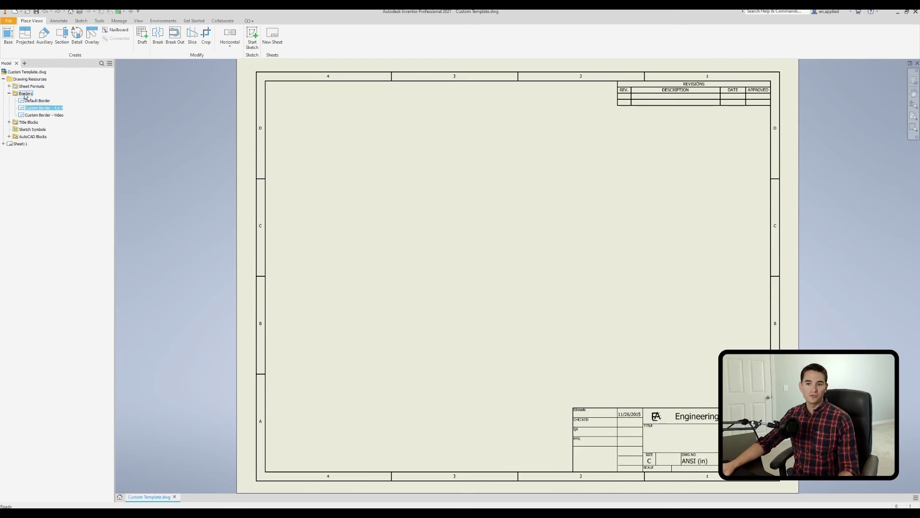
right_click(25, 94)
click(56, 114)
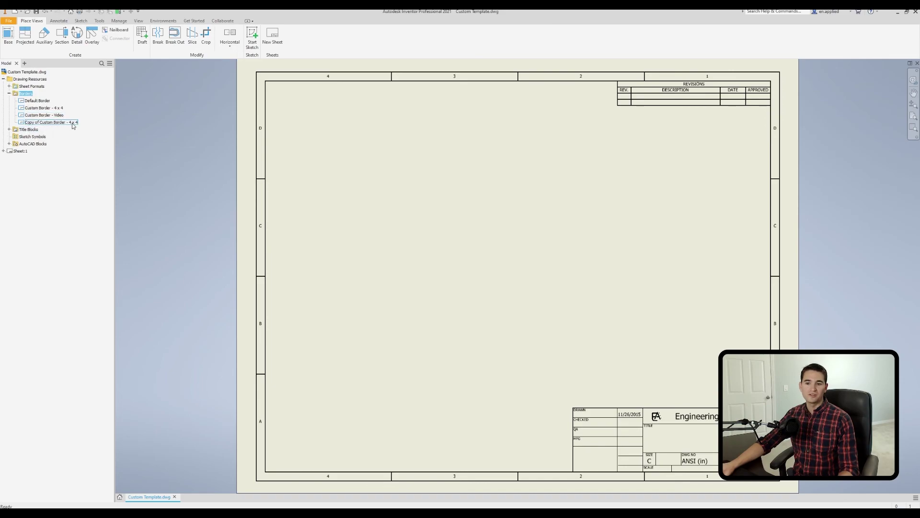
- Rename the copied border definition as Custom Border - 8 X 8
click(70, 124)
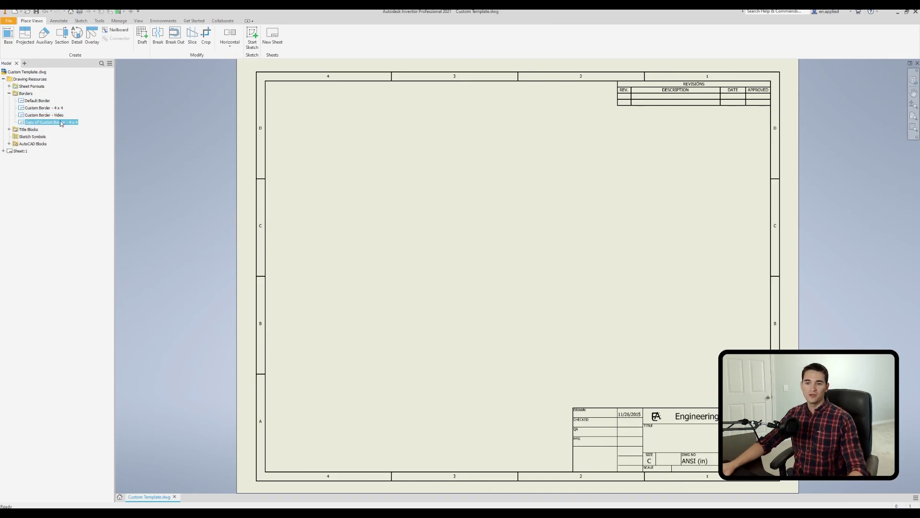
click(62, 123)
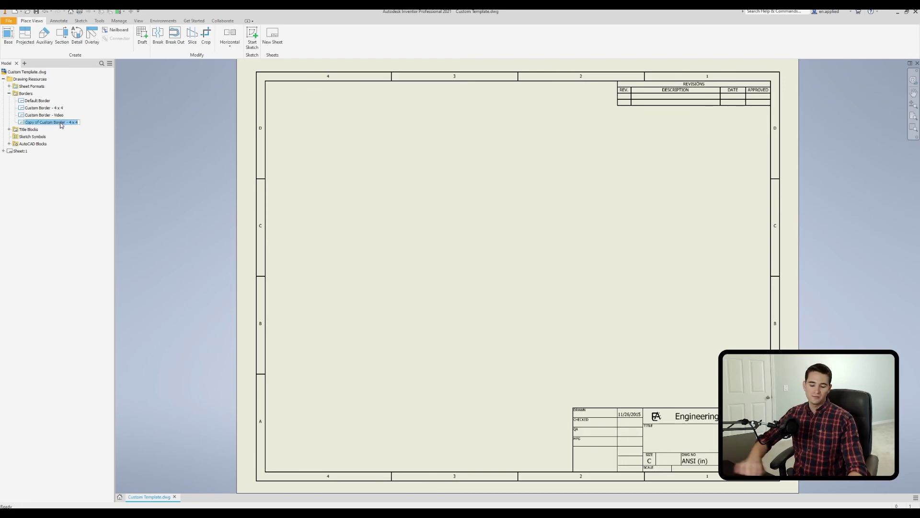
text(C)
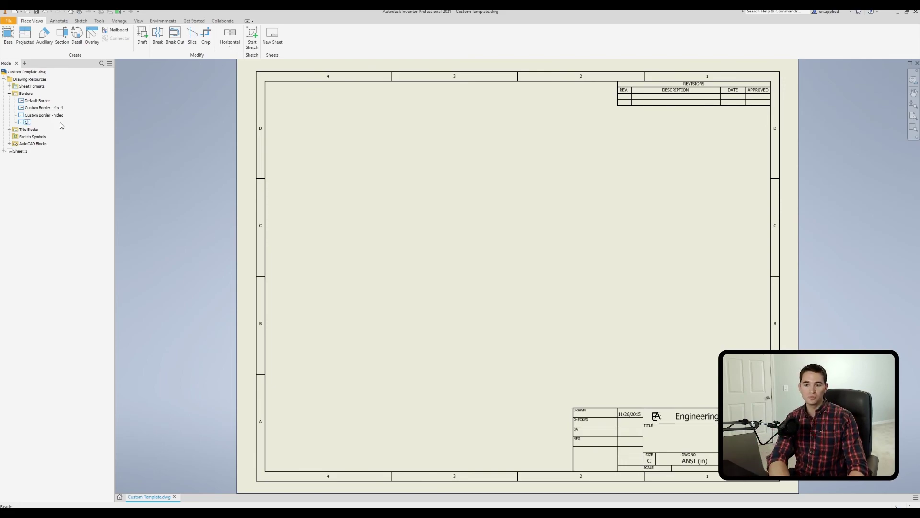
text(ustom Border - )
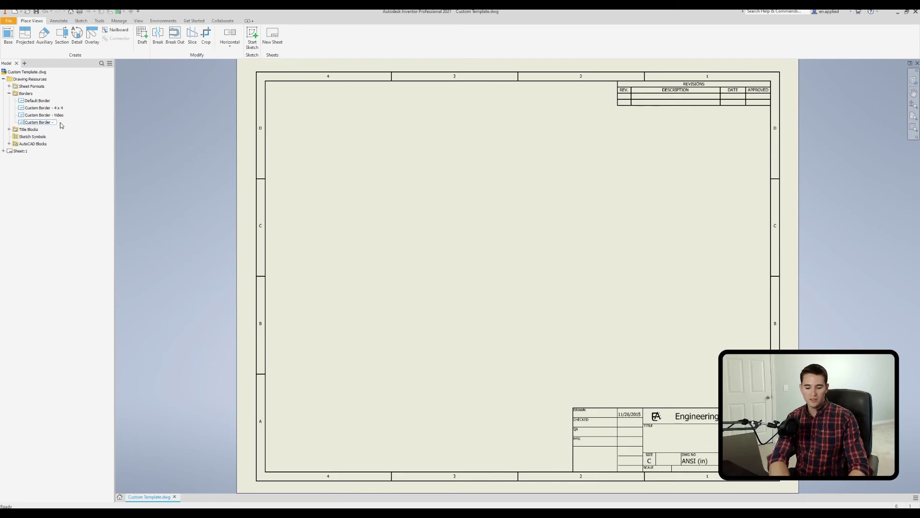
text(8 X 8)
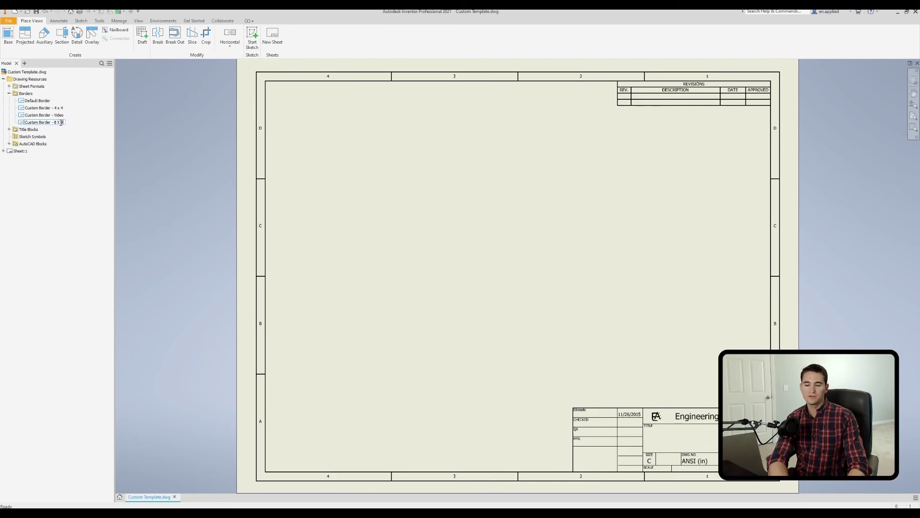
key(Return)
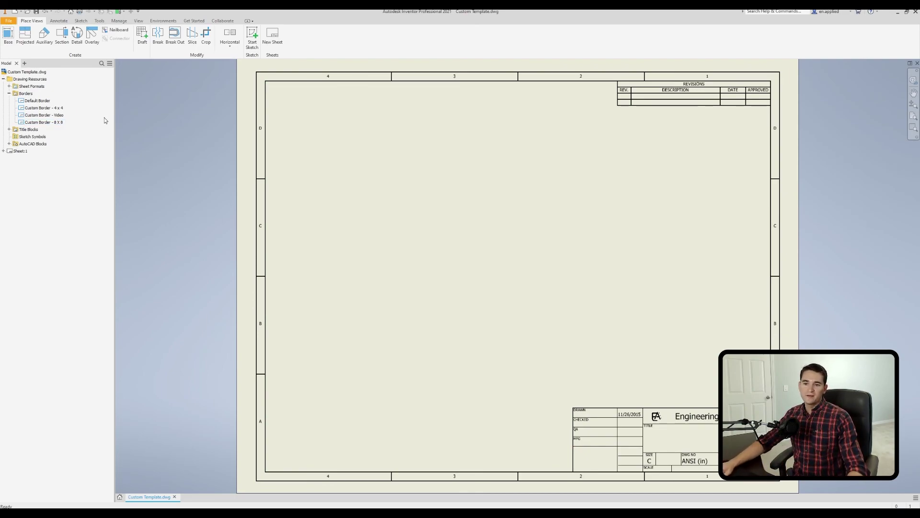
- Delete the Custom Border - 4 x 4 instance from Sheet:1
click(4, 151)
right_click(33, 160)
click(55, 169)
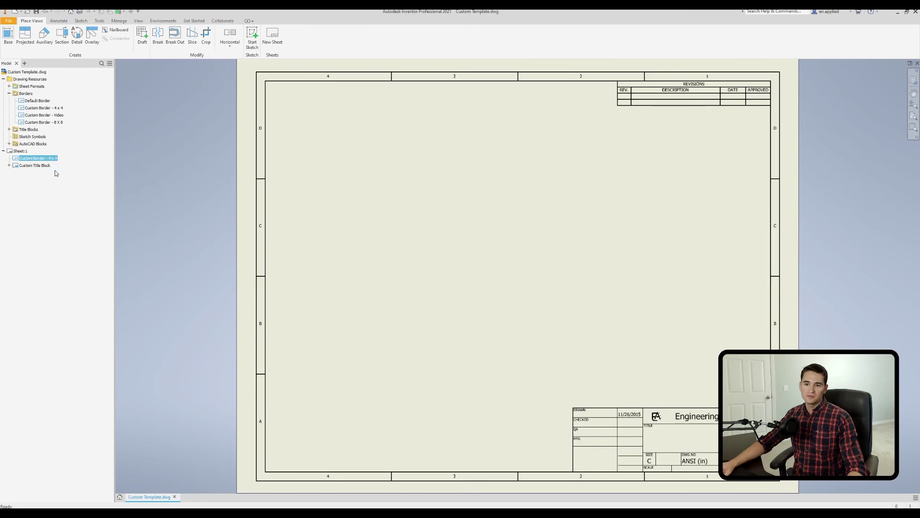
- Open the Custom Border - 8 X 8 definition for editing and examine its zone divisions along the bottom edge
right_click(43, 124)
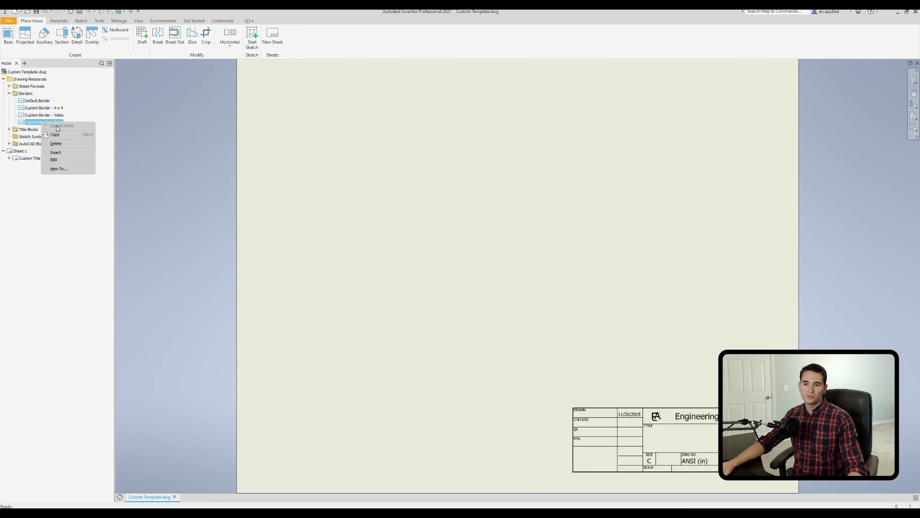
click(64, 159)
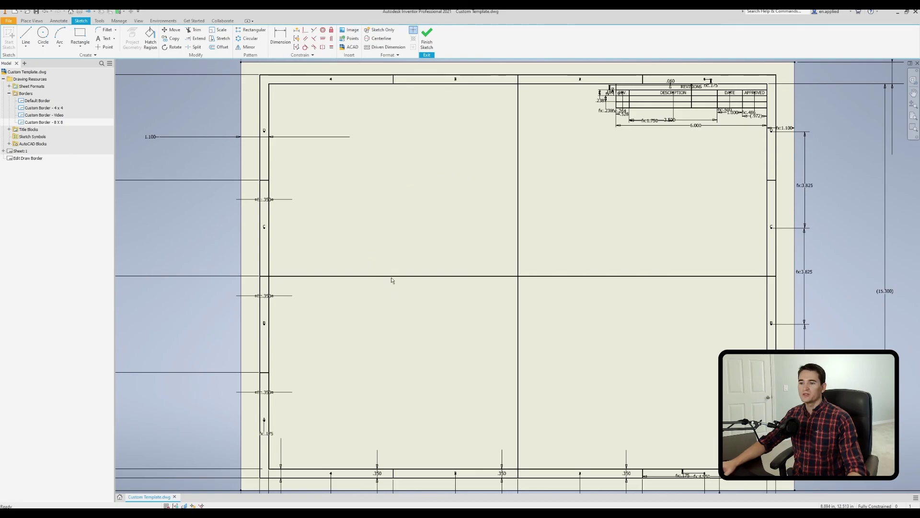
middle_drag(391, 280, 404, 212)
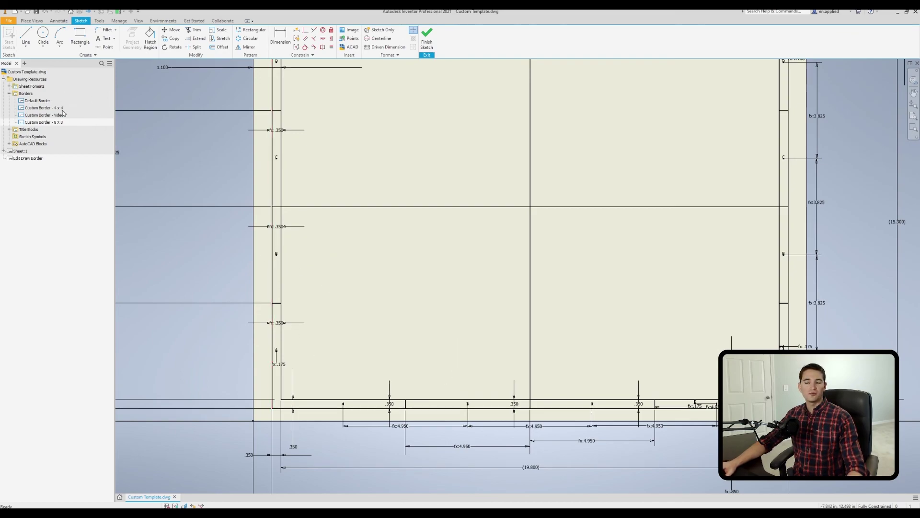
click(22, 110)
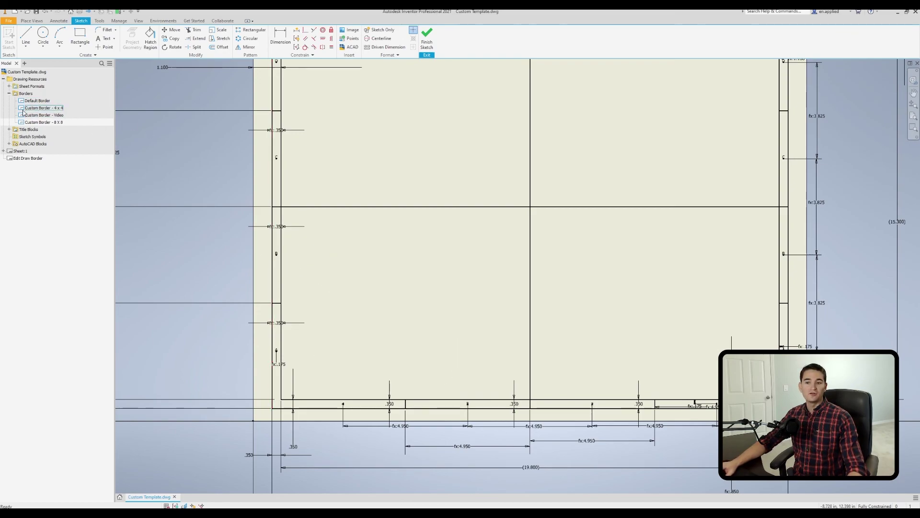